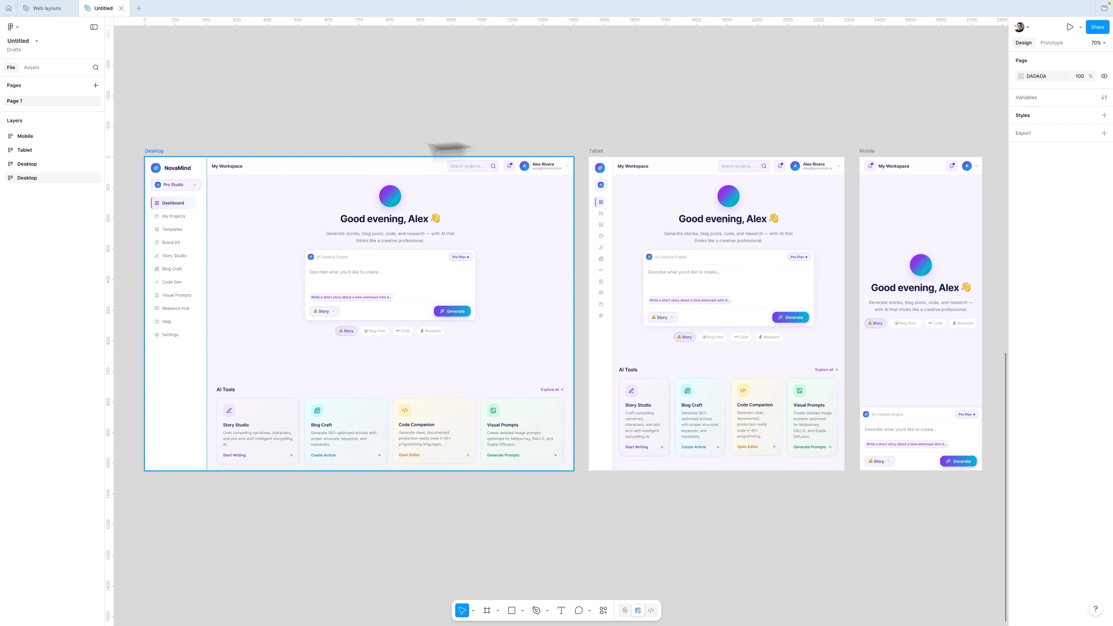
Step: Inspect the Desktop, Tablet and Mobile frames and the file's variables
click(156, 151)
click(597, 150)
click(882, 152)
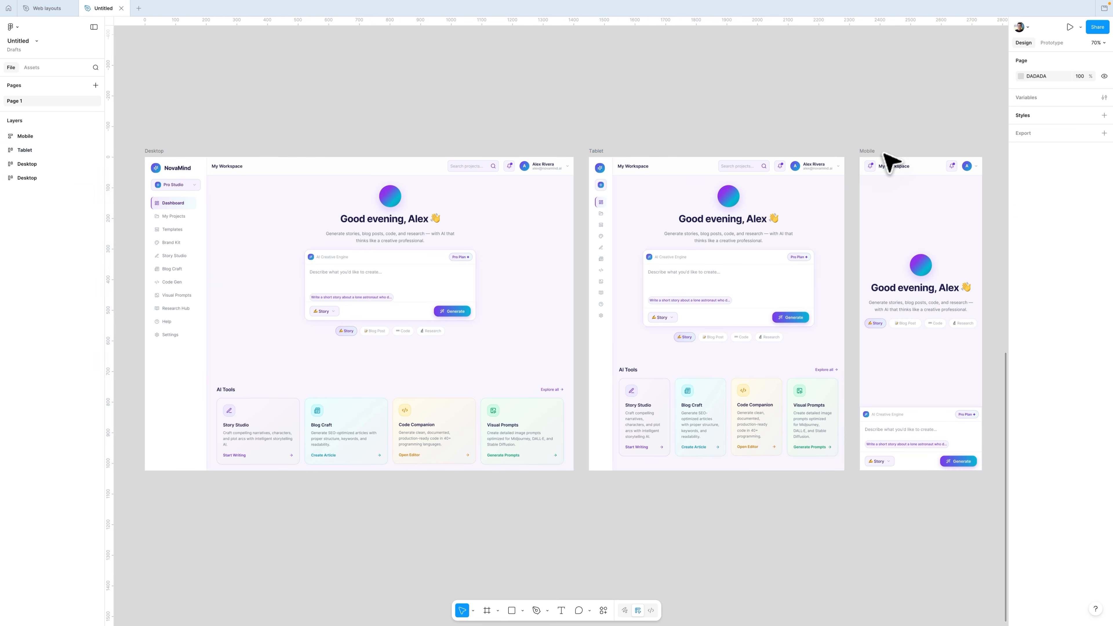
click(254, 175)
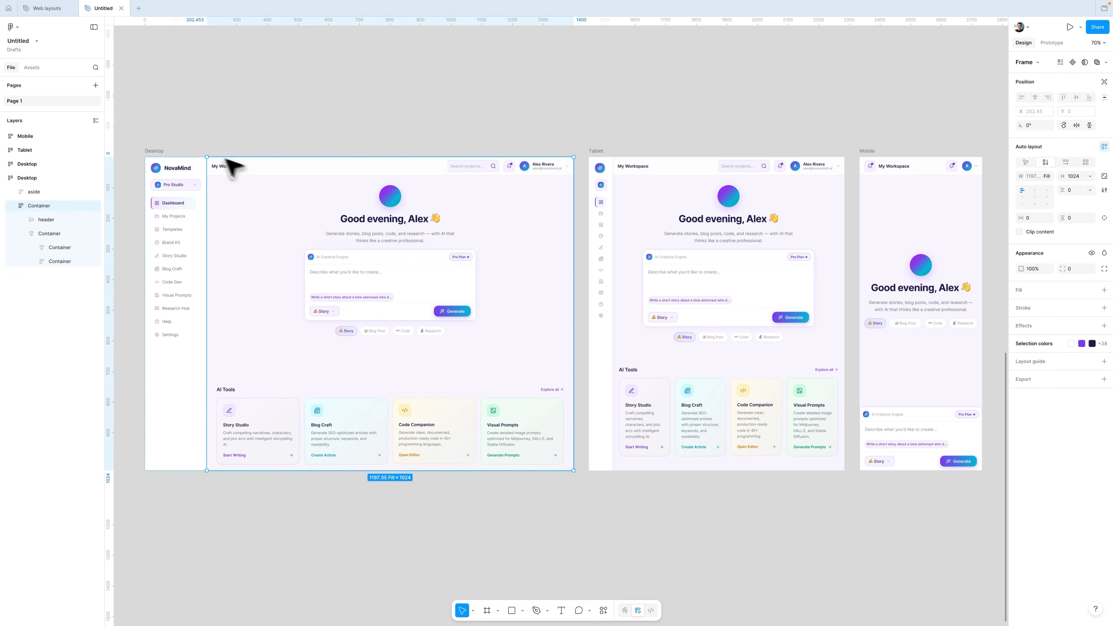
click(173, 162)
click(158, 148)
click(153, 152)
click(342, 145)
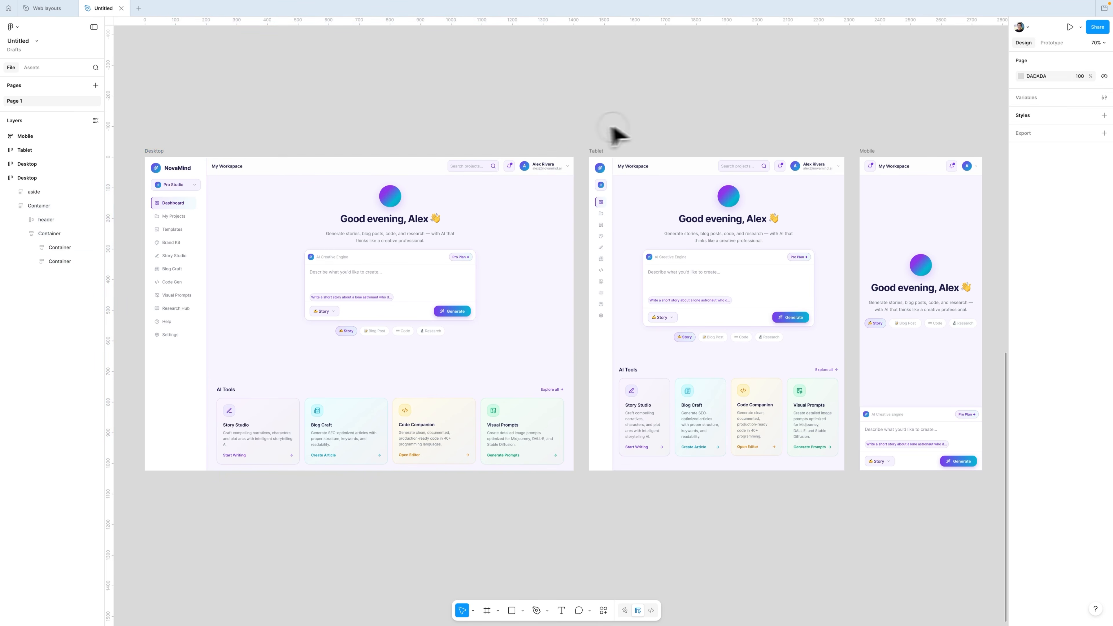
click(1028, 101)
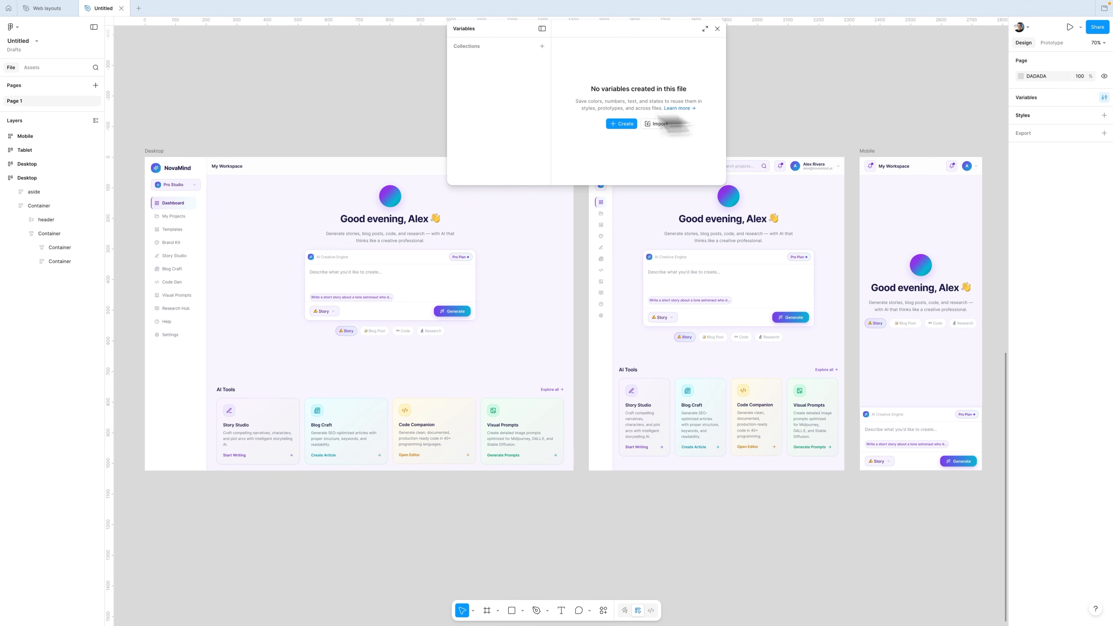
click(718, 31)
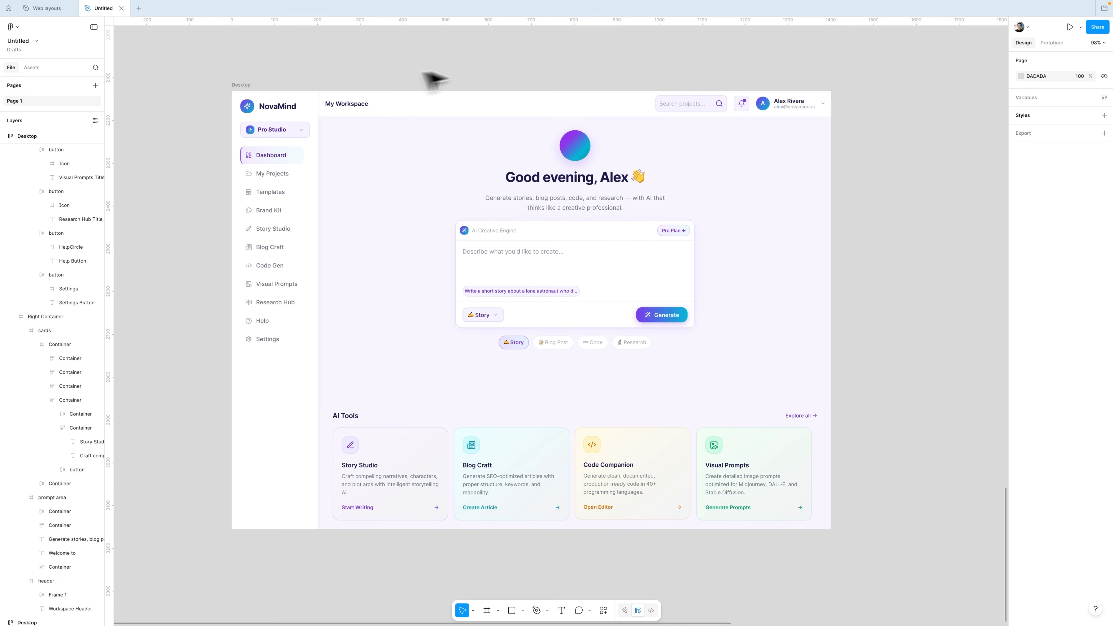
Step: Apply auto layout to the Desktop frame's header
click(545, 107)
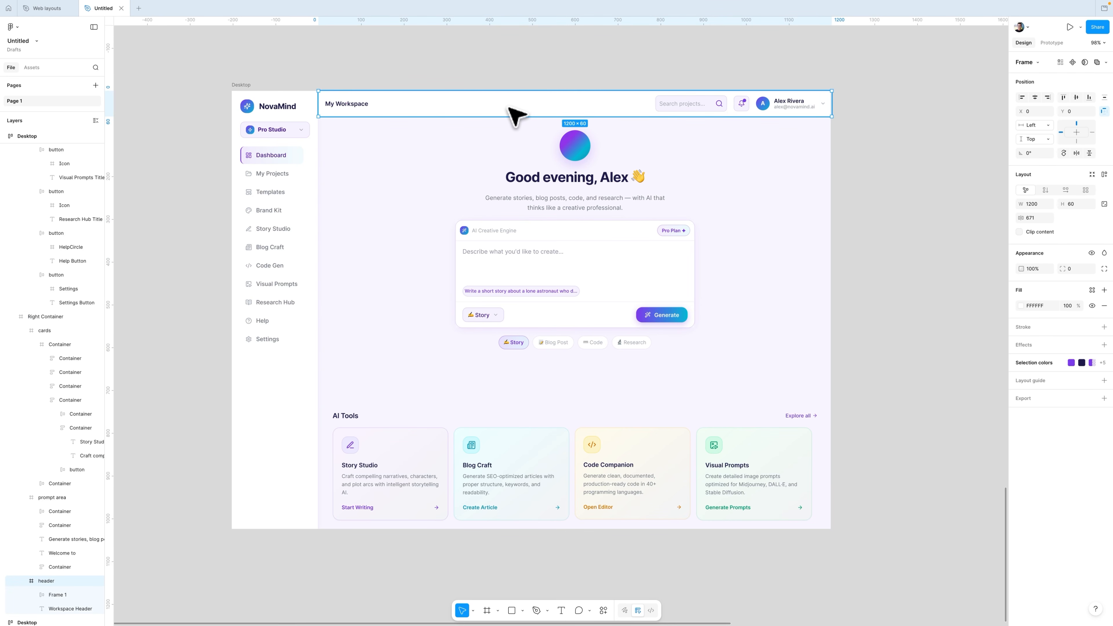
click(1105, 175)
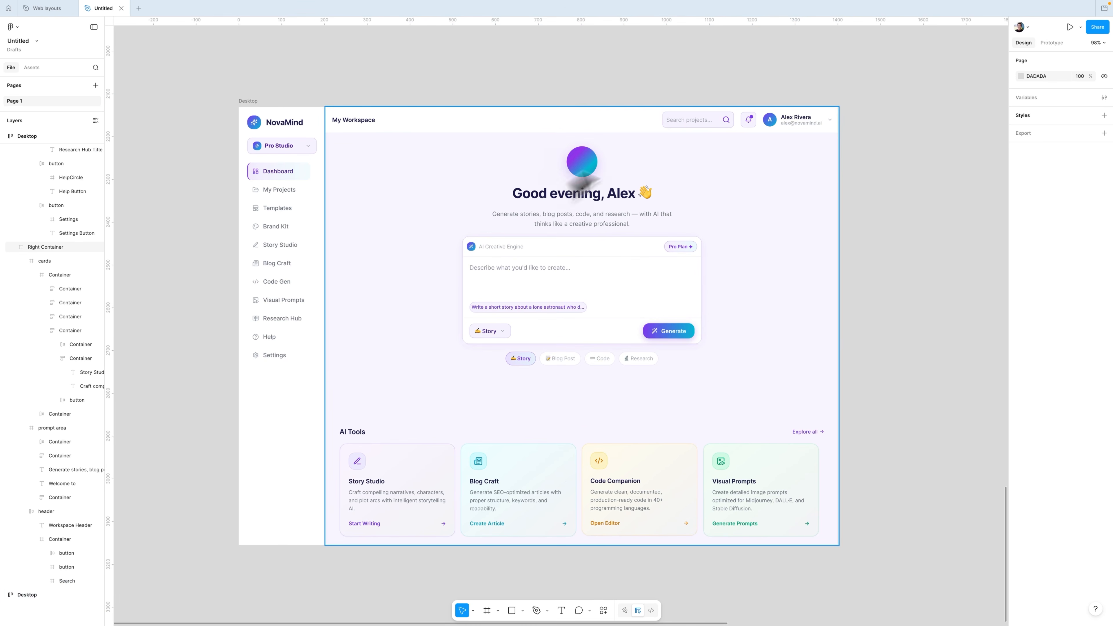
double_click(666, 115)
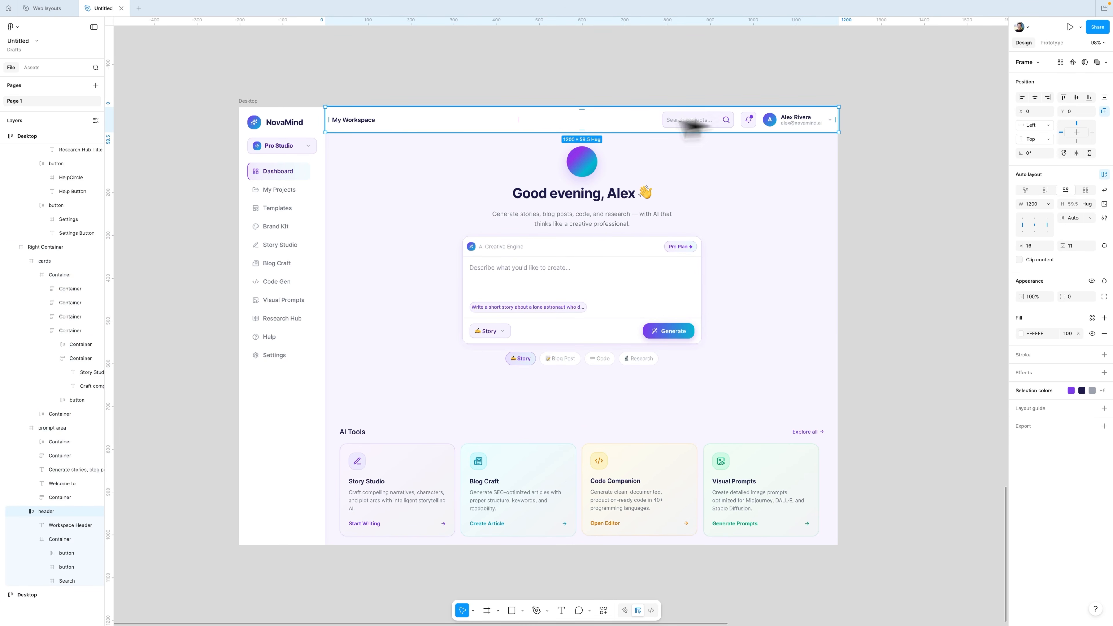
click(701, 119)
key(Escape)
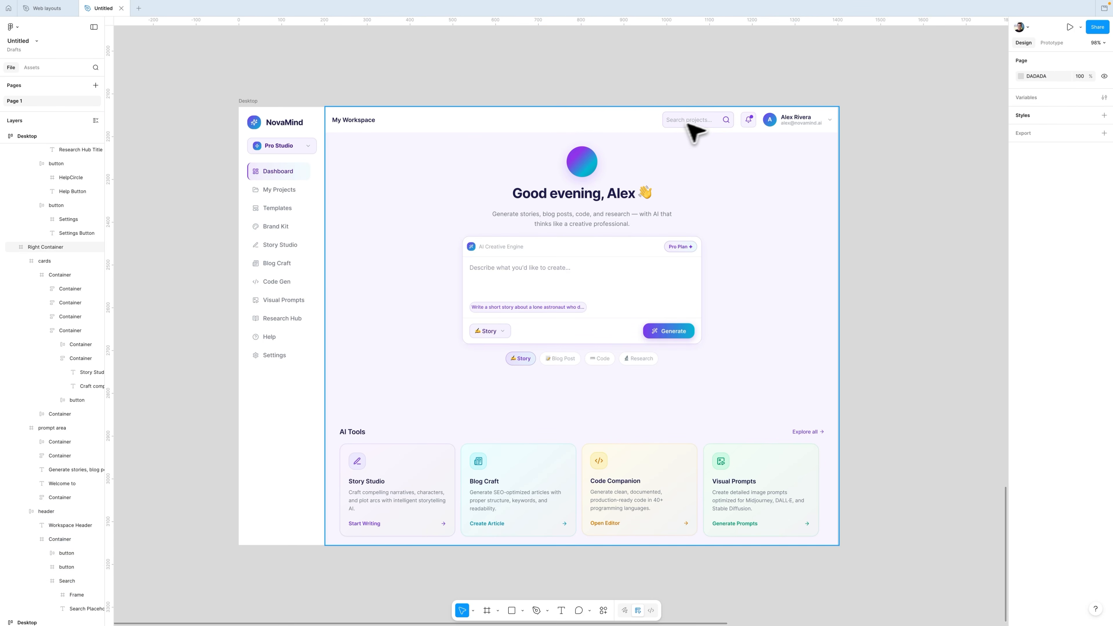
double_click(655, 123)
double_click(687, 119)
double_click(690, 124)
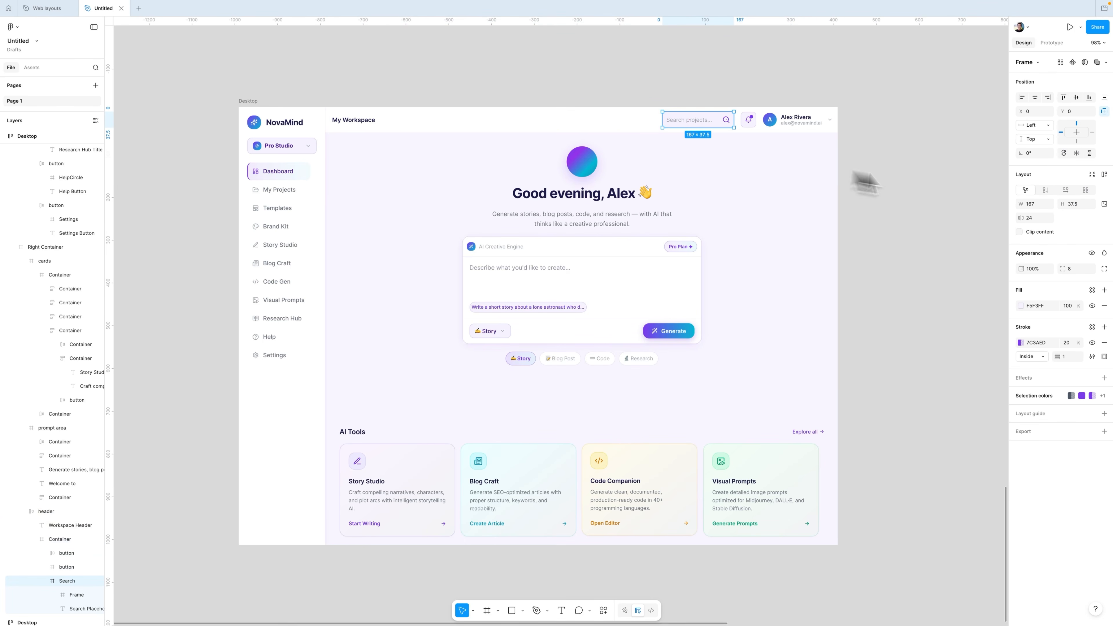
click(795, 145)
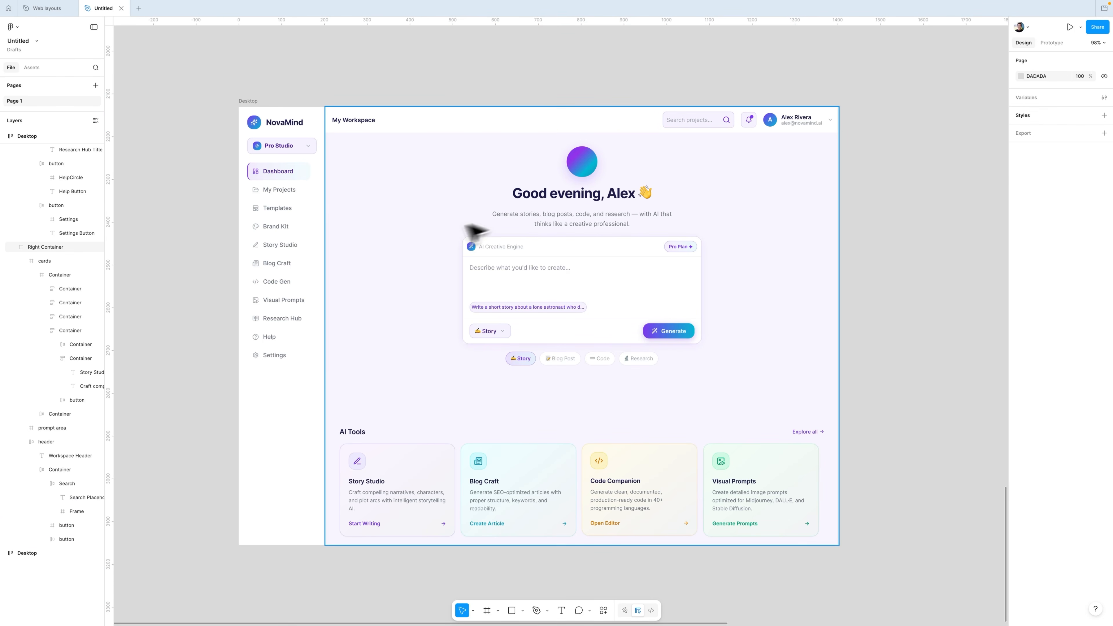
Step: Apply auto layout to the prompt area
double_click(428, 233)
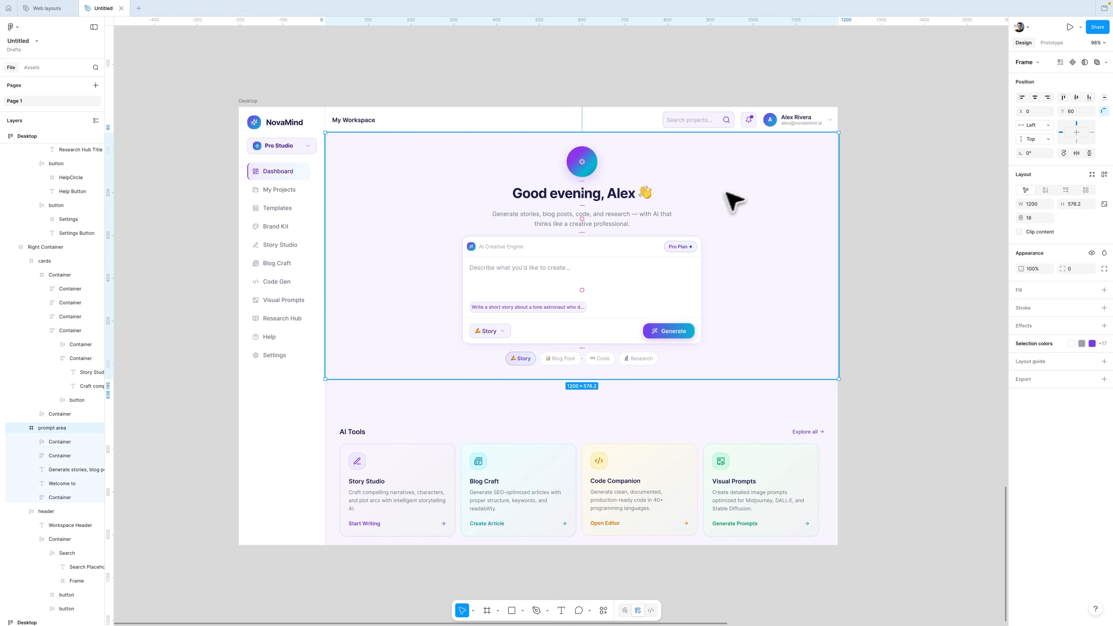
key(shift+a)
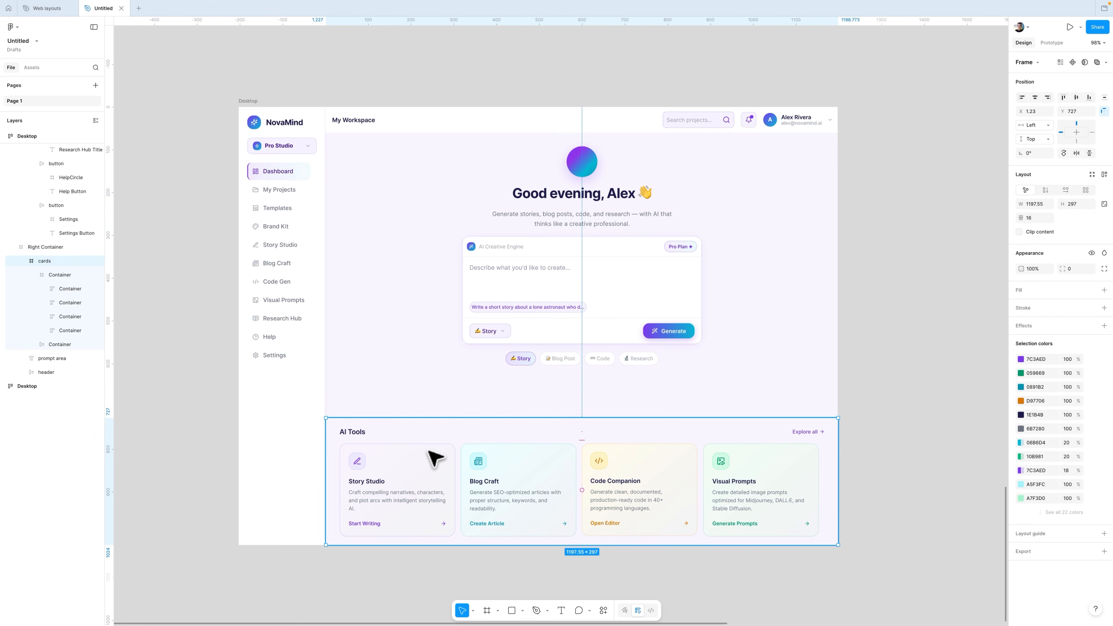
Step: Apply auto layout to the four AI tool cards together
click(435, 460)
click(435, 461)
shift+click(548, 478)
shift+click(653, 483)
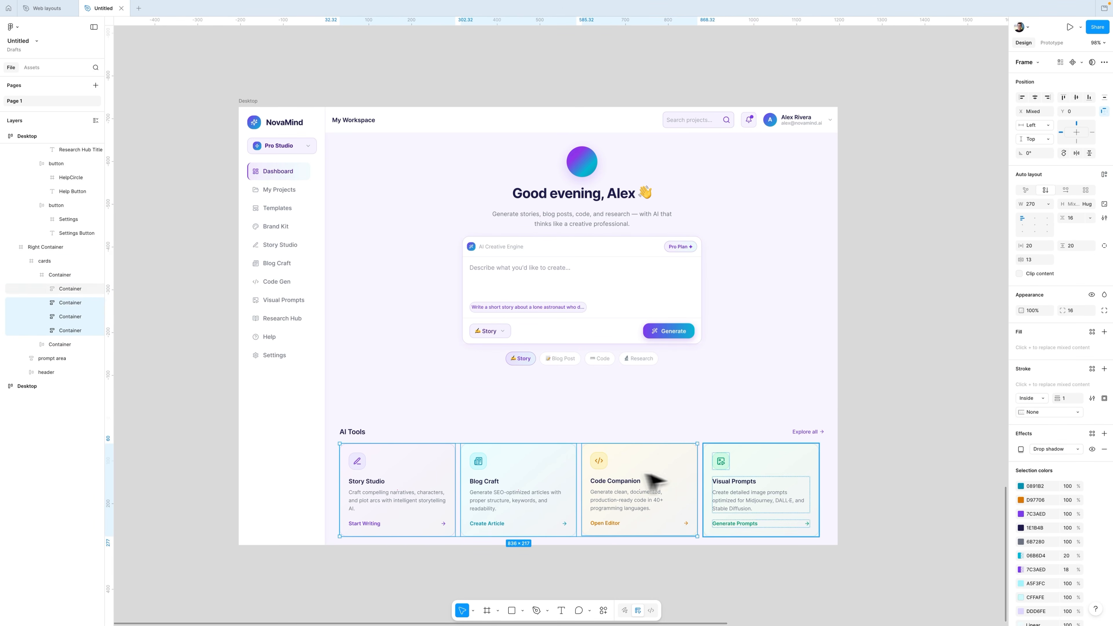
shift+click(723, 483)
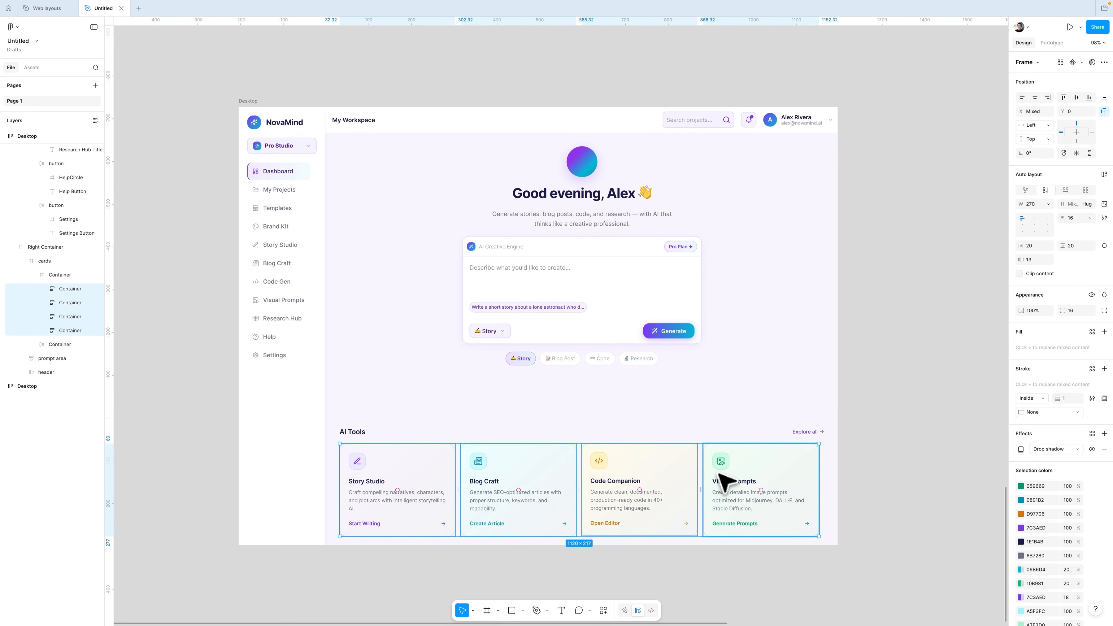
click(1104, 174)
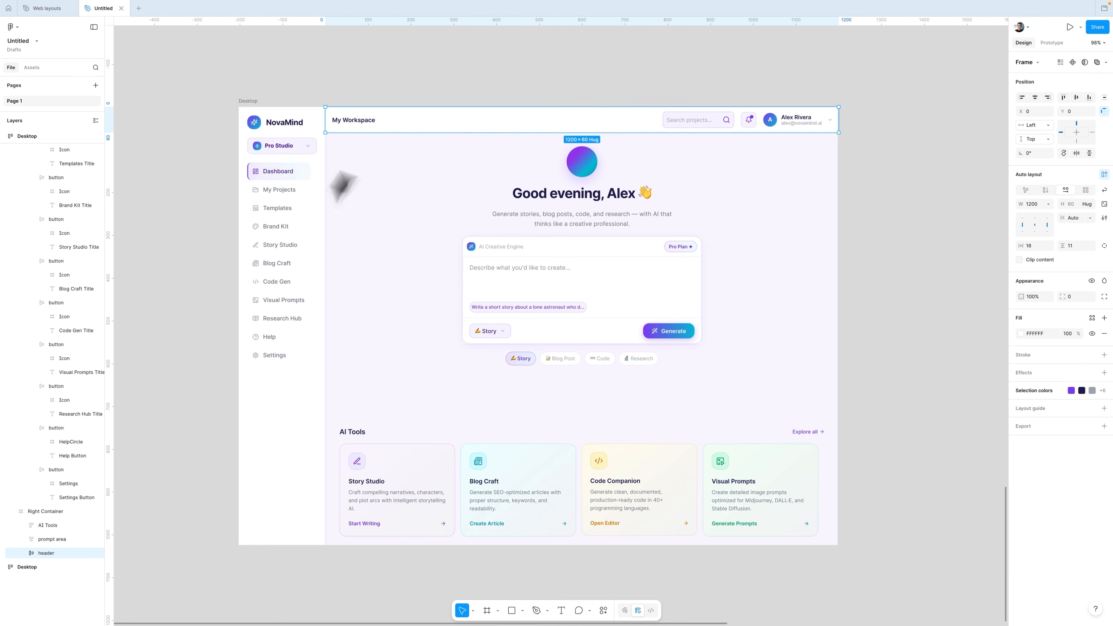
click(373, 159)
click(379, 430)
shift+click(377, 334)
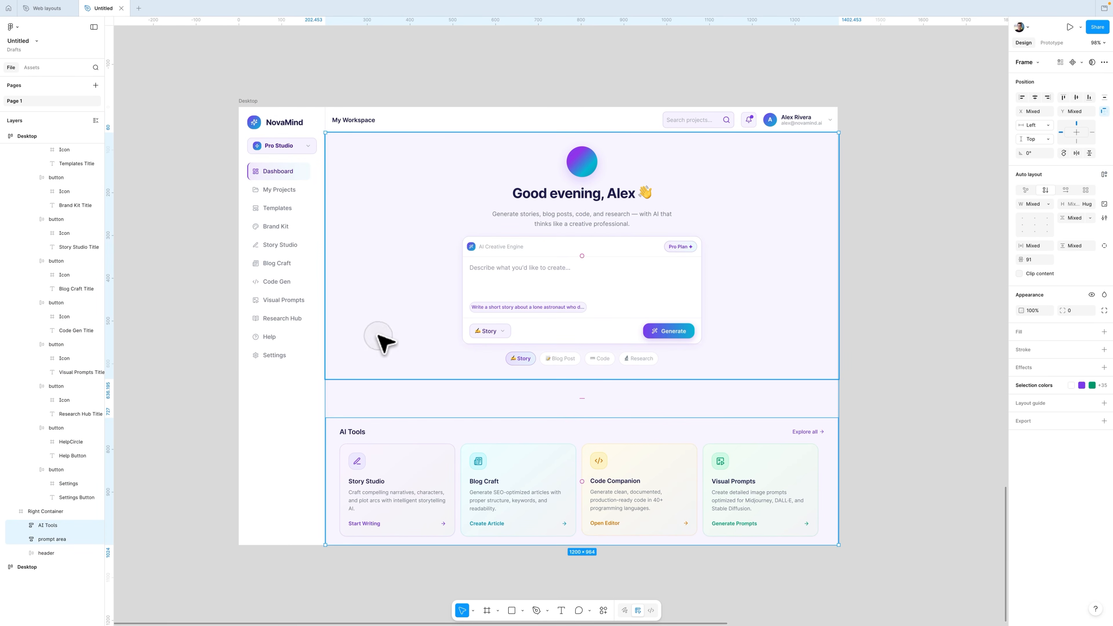
shift+click(386, 124)
scroll(391, 130, down, 1)
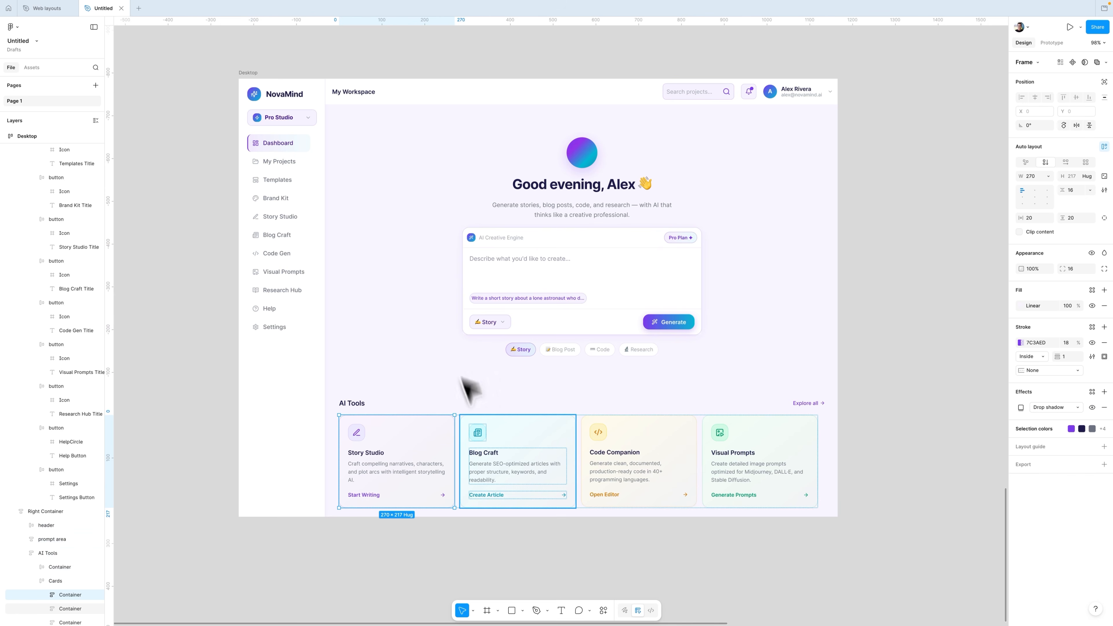
Step: Set the width of all four AI tool cards to Fill container
click(515, 455)
shift+click(583, 453)
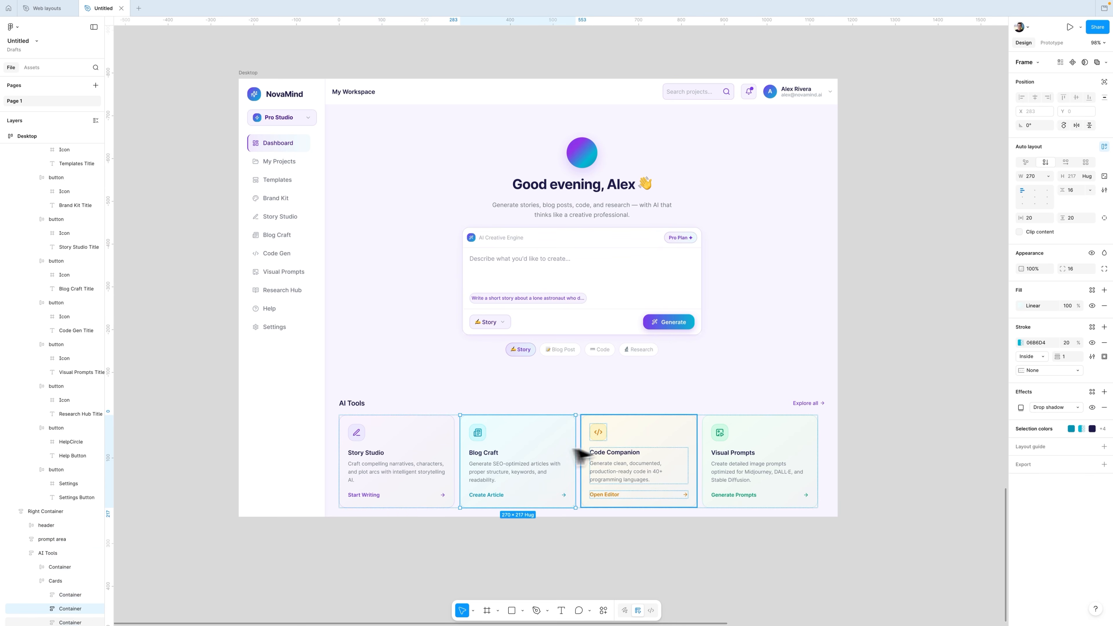
click(744, 444)
shift+click(438, 456)
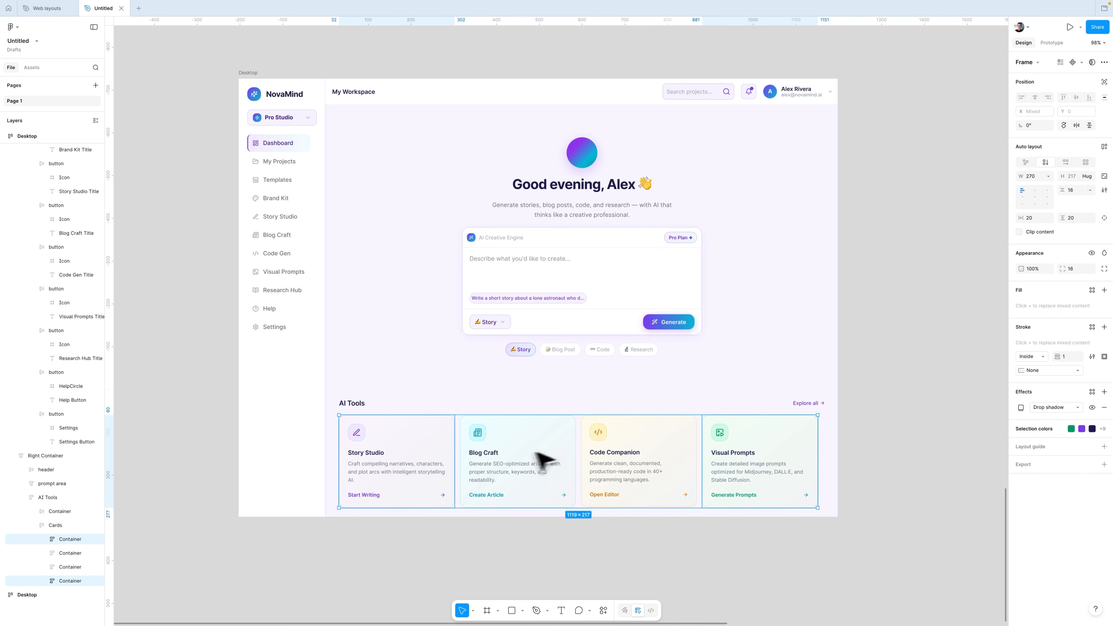
shift+click(660, 457)
shift+click(504, 472)
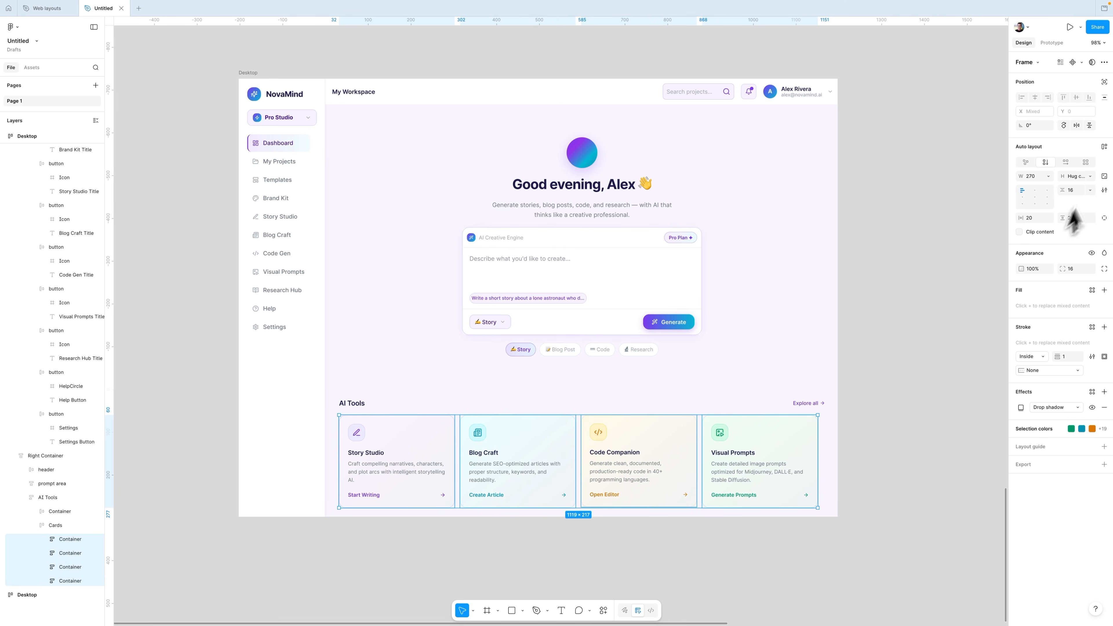
click(1049, 176)
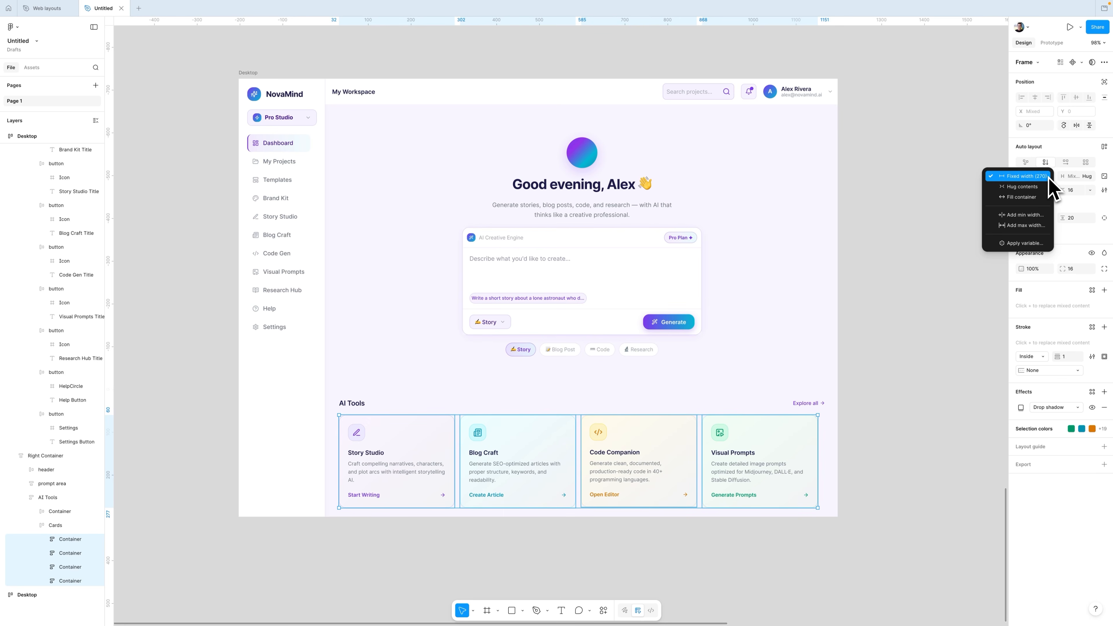
click(1021, 197)
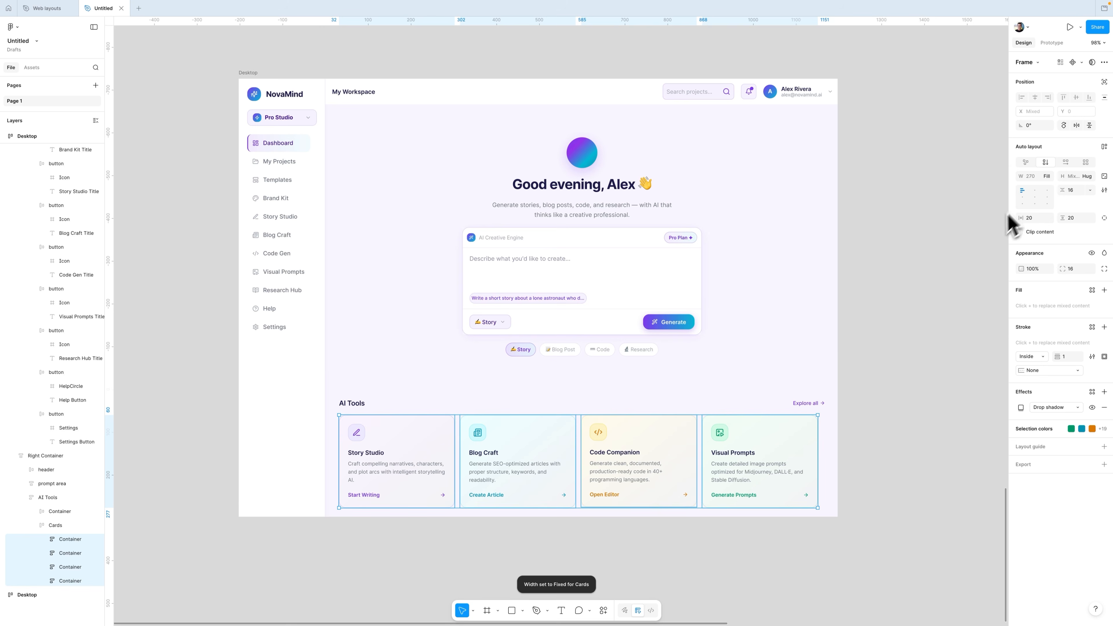
Step: Set the Story Studio card's title, description and link width to Fill container
click(371, 468)
double_click(373, 467)
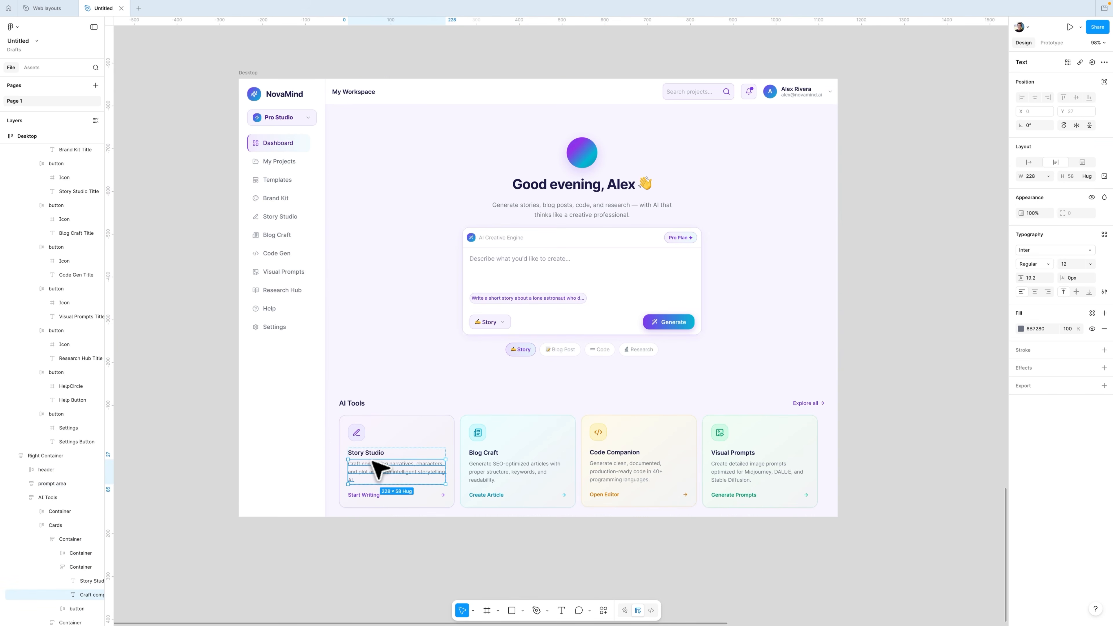
shift+click(373, 454)
shift+click(376, 495)
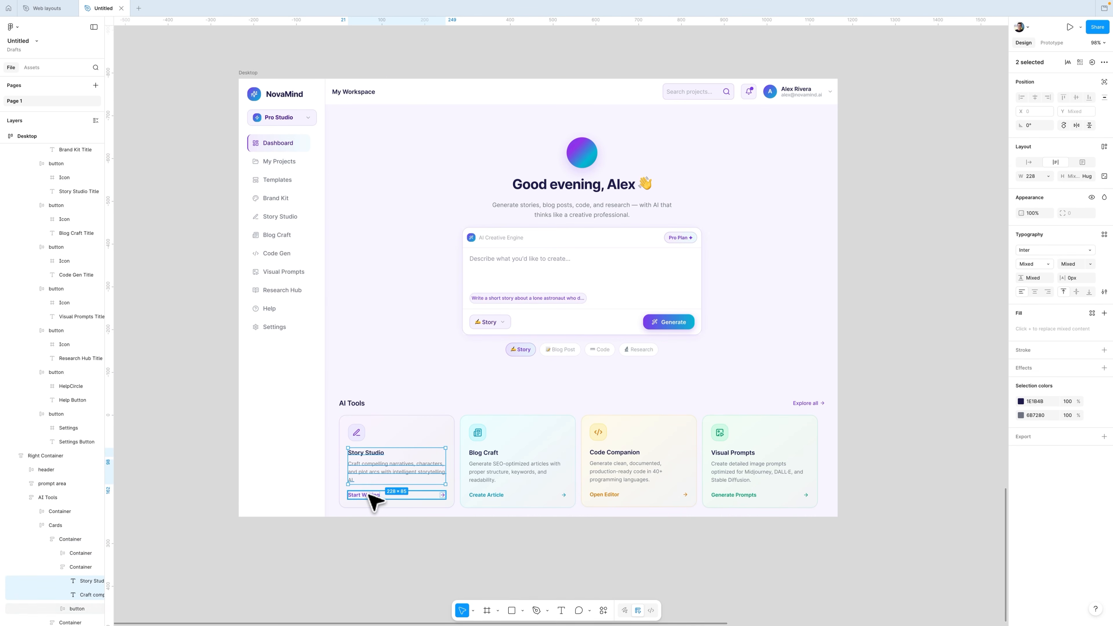
click(1048, 176)
click(1022, 197)
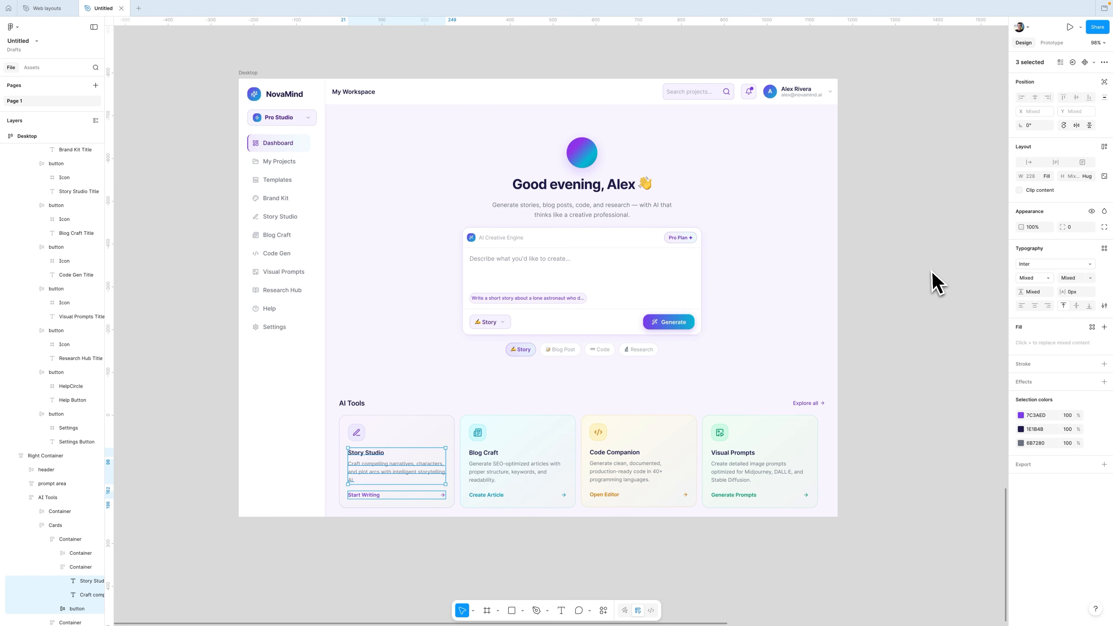
Step: Set the right container's width to Fill container
click(484, 154)
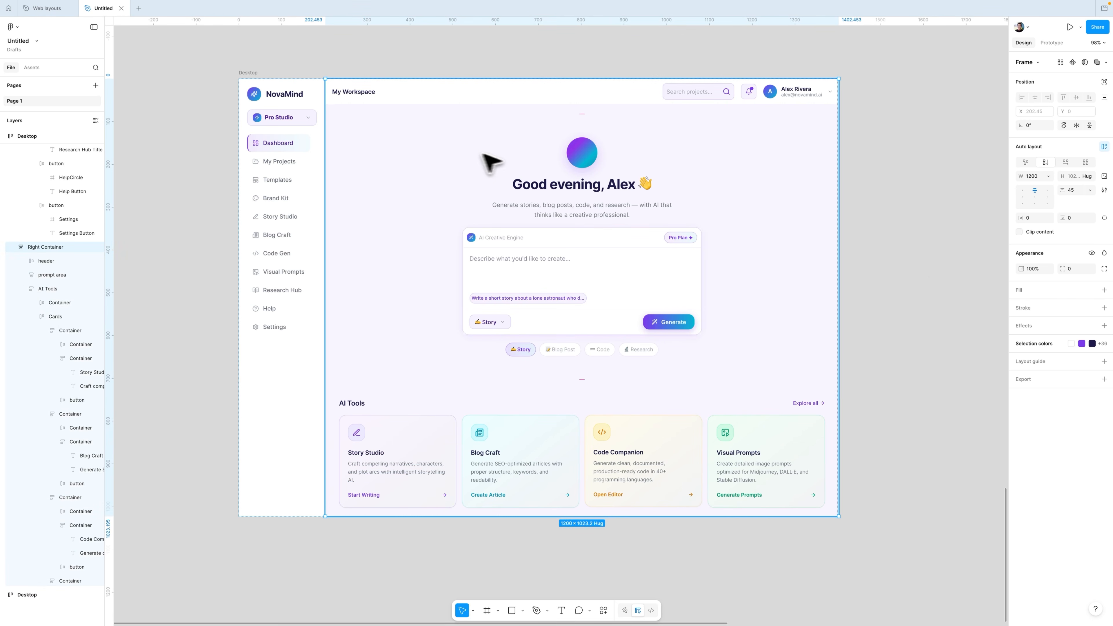
click(1048, 177)
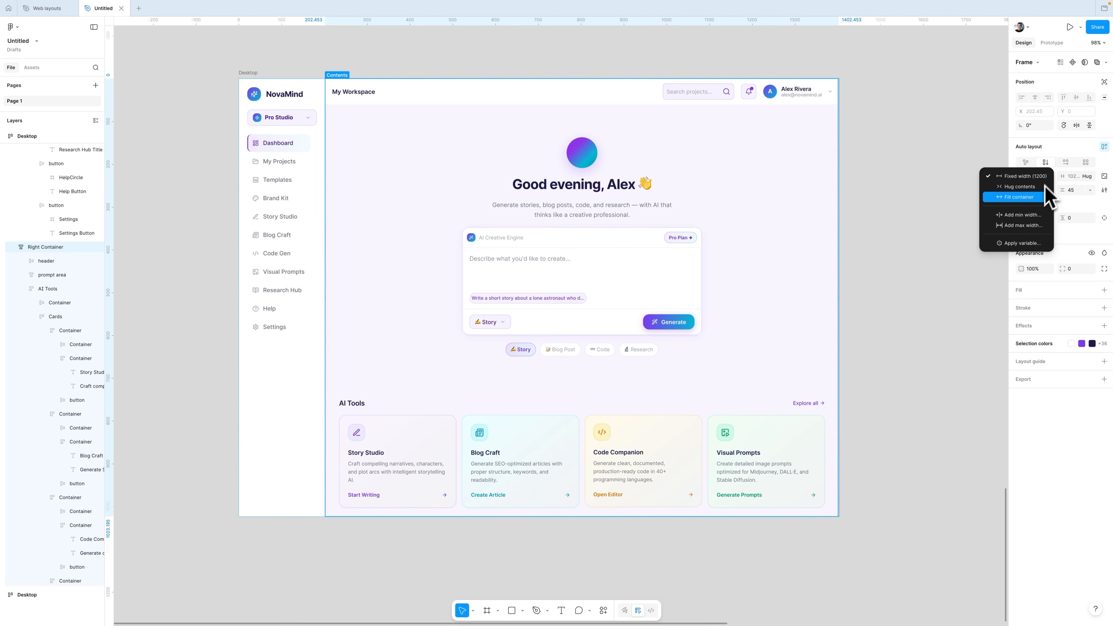
click(1035, 199)
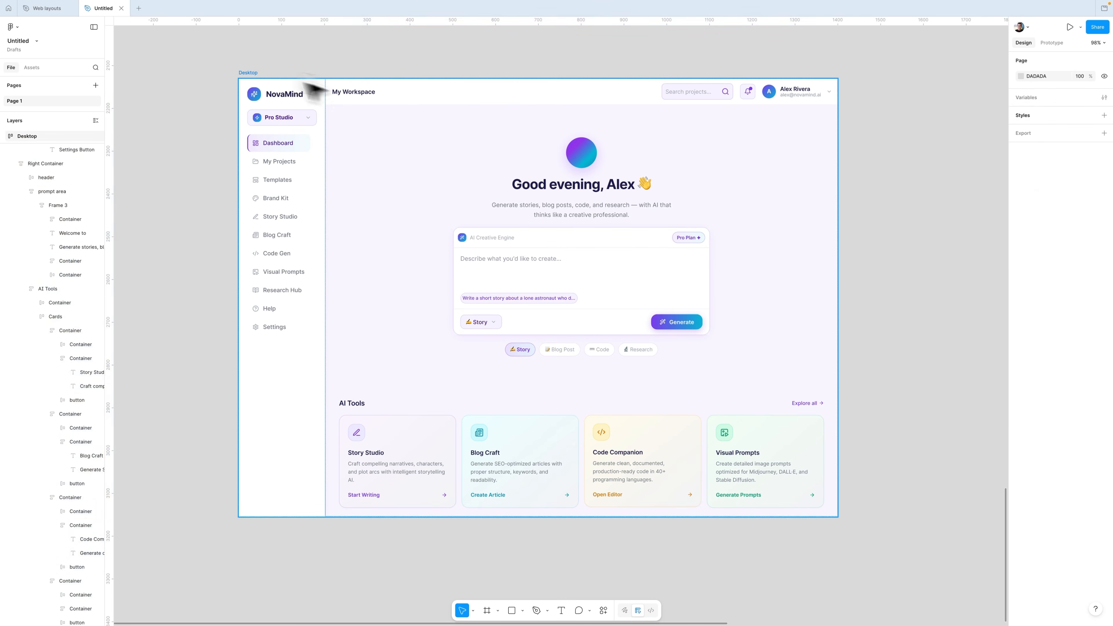
click(304, 82)
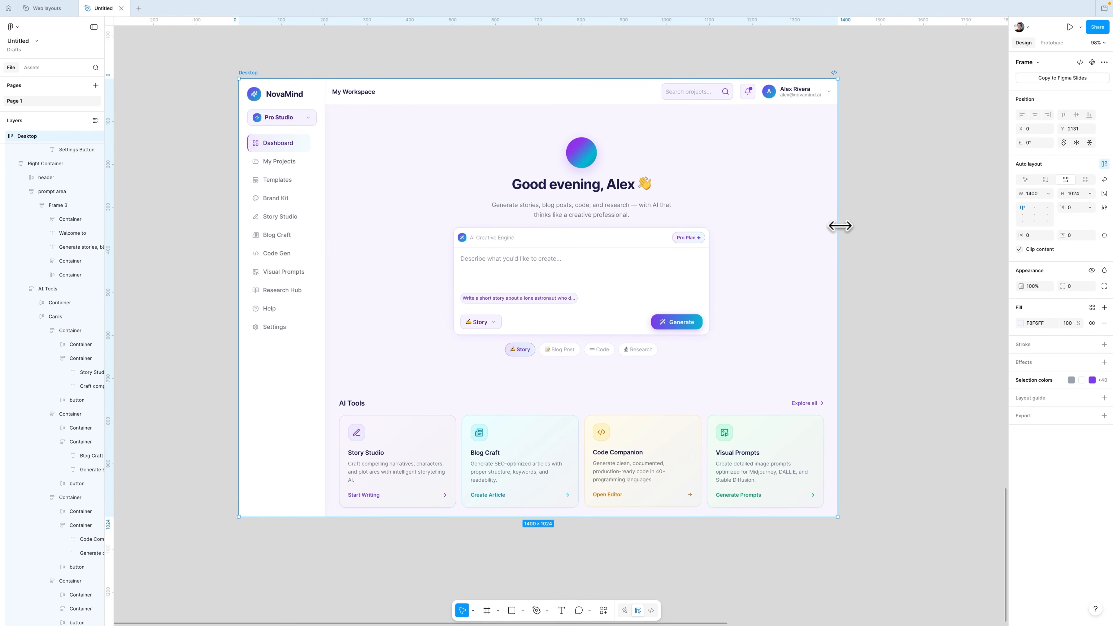
drag(840, 225, 889, 230)
key(ctrl+z)
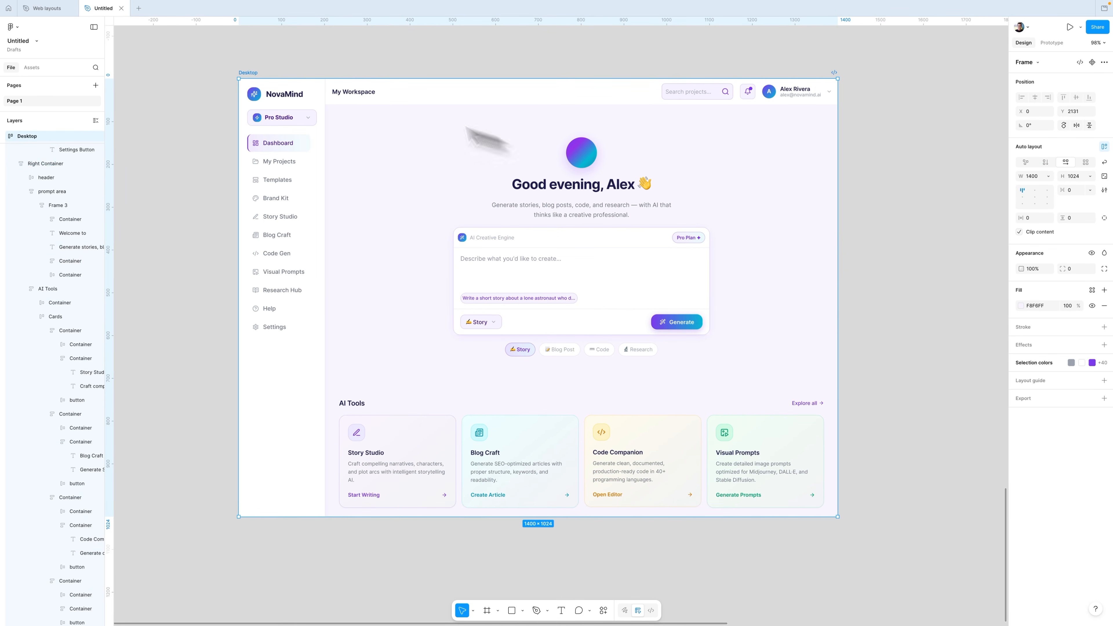
drag(838, 288, 872, 281)
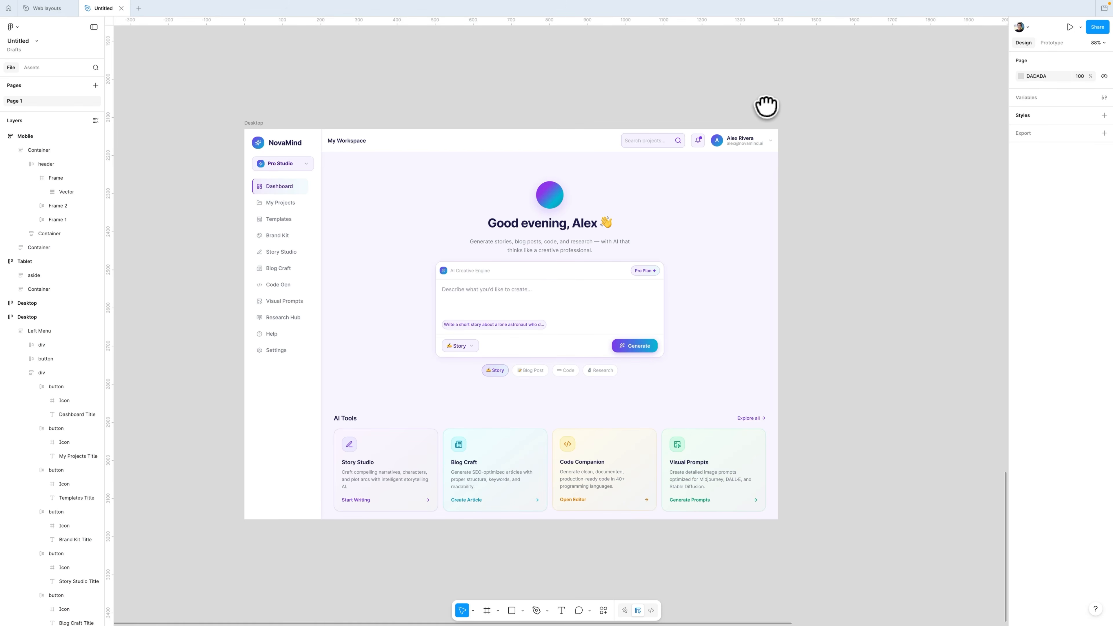
drag(767, 105, 719, 110)
drag(831, 124, 782, 122)
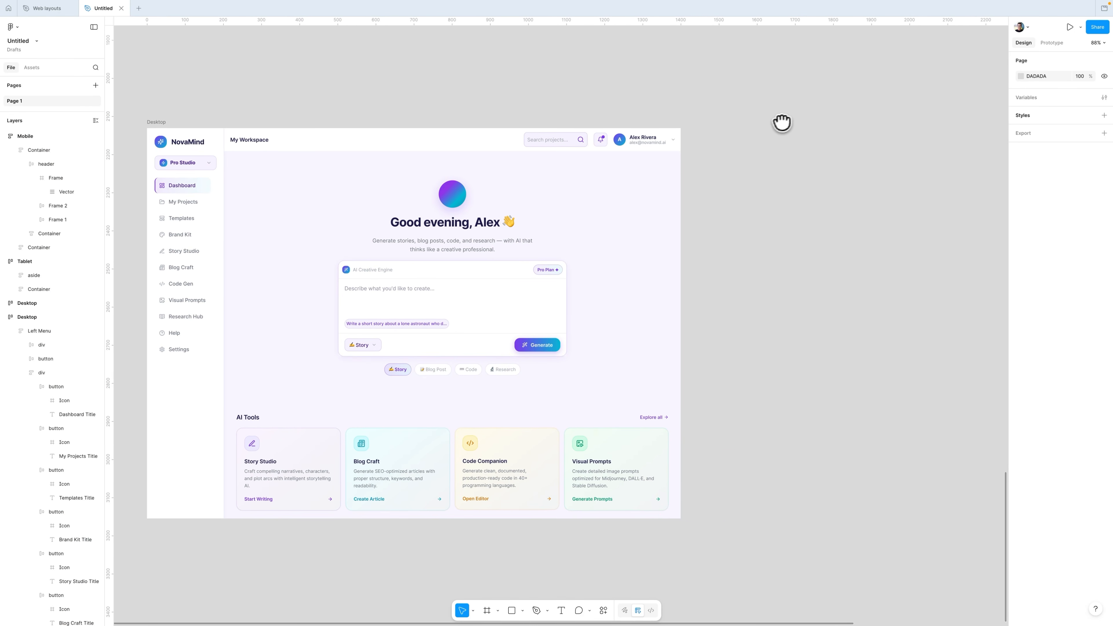
Step: Create a new iPad Pro 11" frame beside the desktop design
key(f)
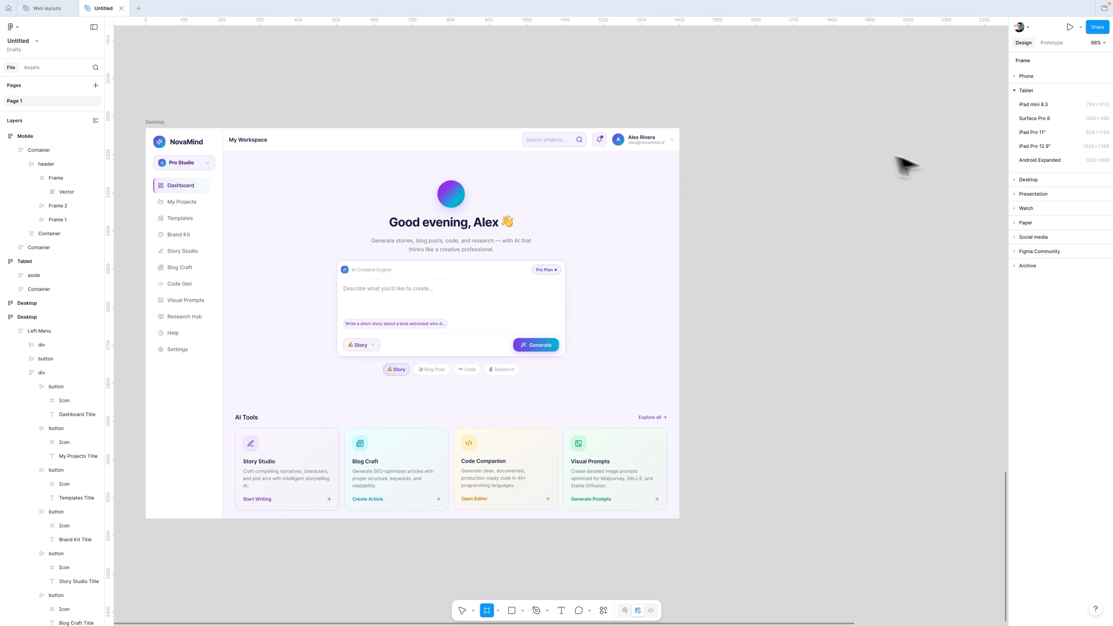
click(1033, 134)
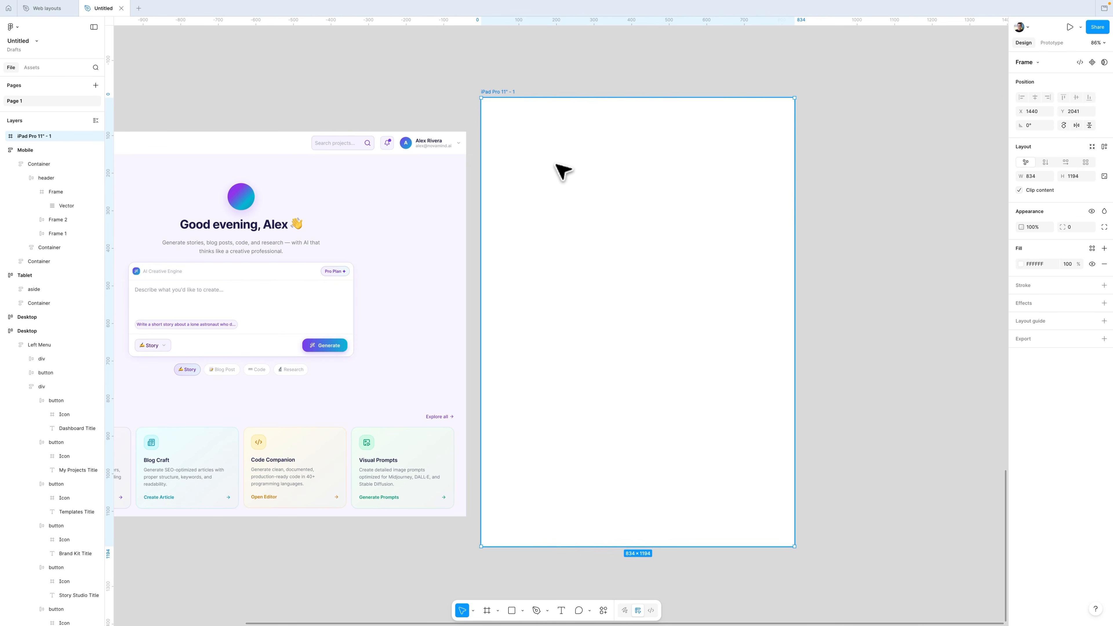
Step: Create a new iPhone 17 frame beside the iPad frame and align its top edge with it
scroll(586, 189, right, 5)
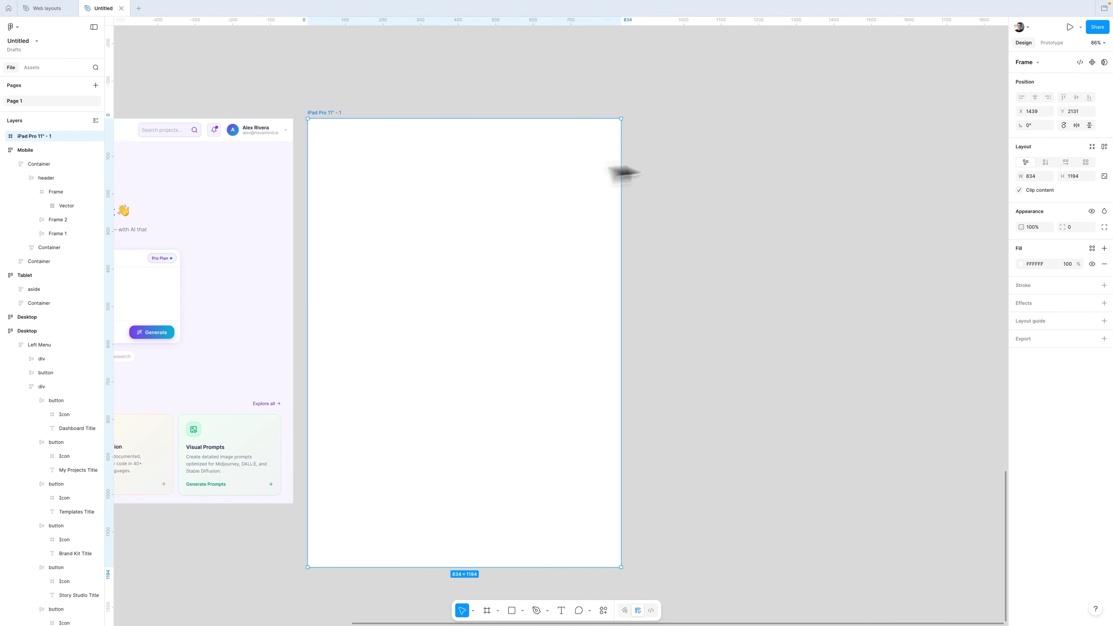
key(f)
click(1026, 90)
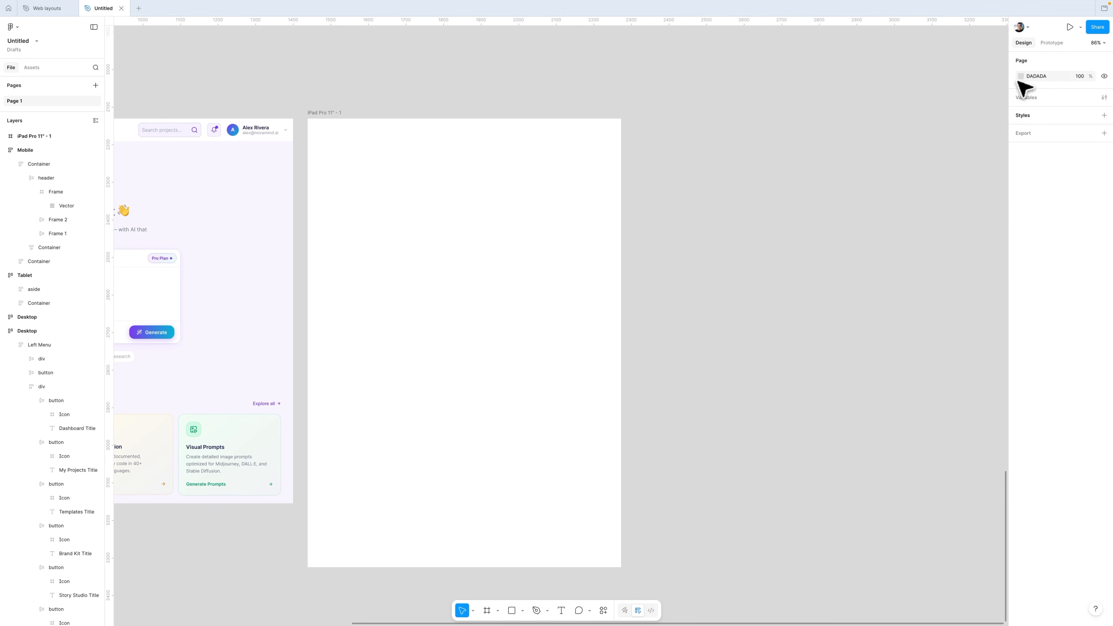
click(1021, 76)
click(1042, 96)
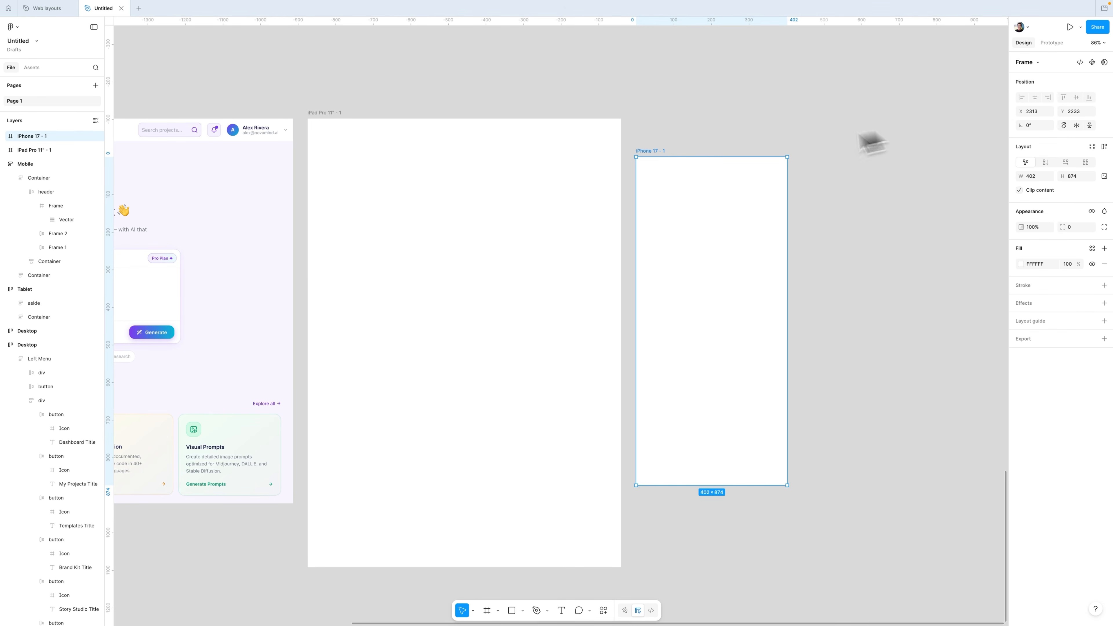
drag(703, 198, 695, 158)
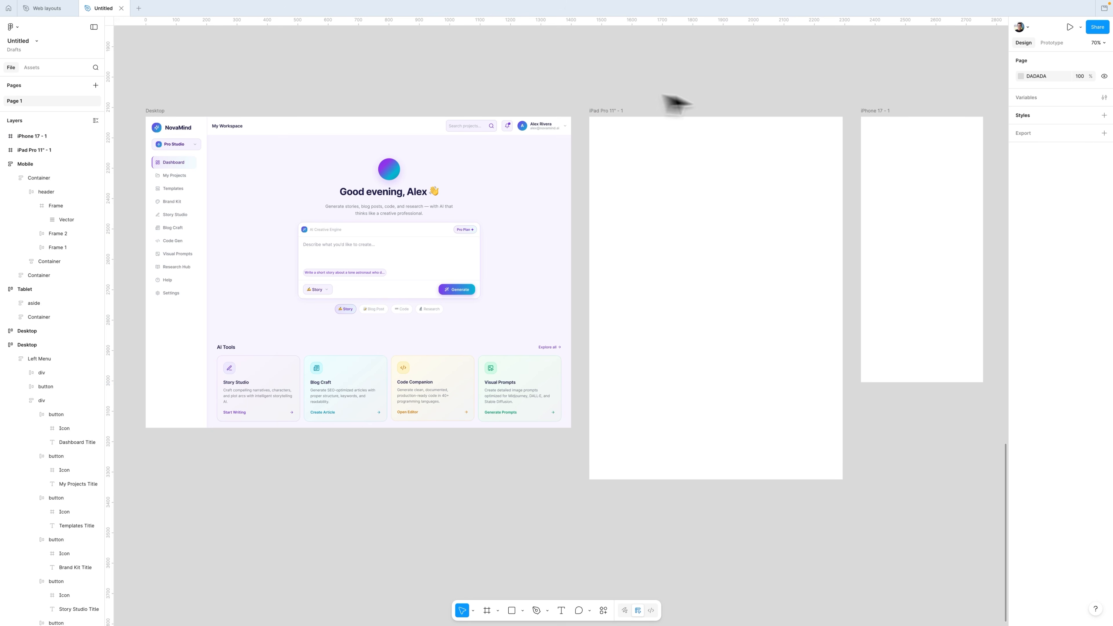
Step: Open local variables, create a Boolean variable, and rename the first mode to Desktop
click(1026, 99)
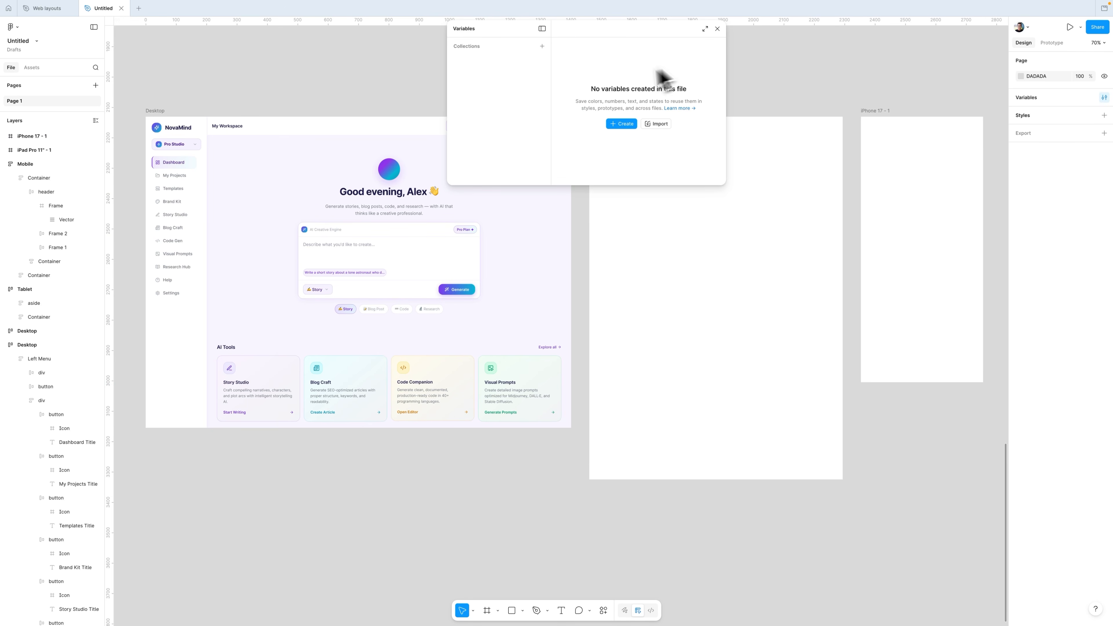
drag(726, 185, 910, 206)
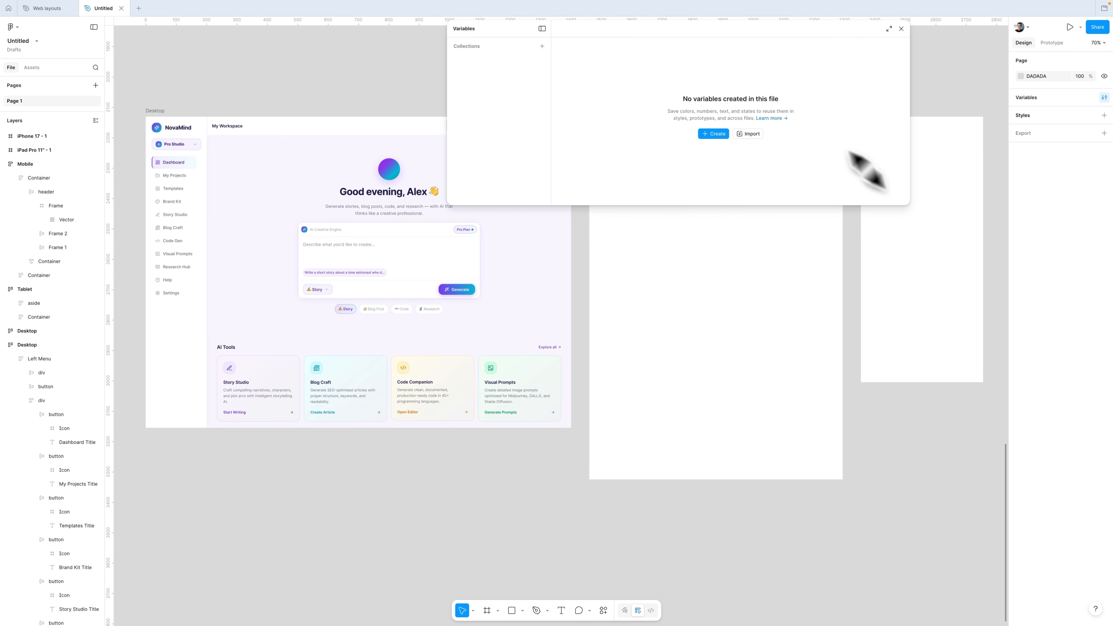
drag(728, 45, 591, 97)
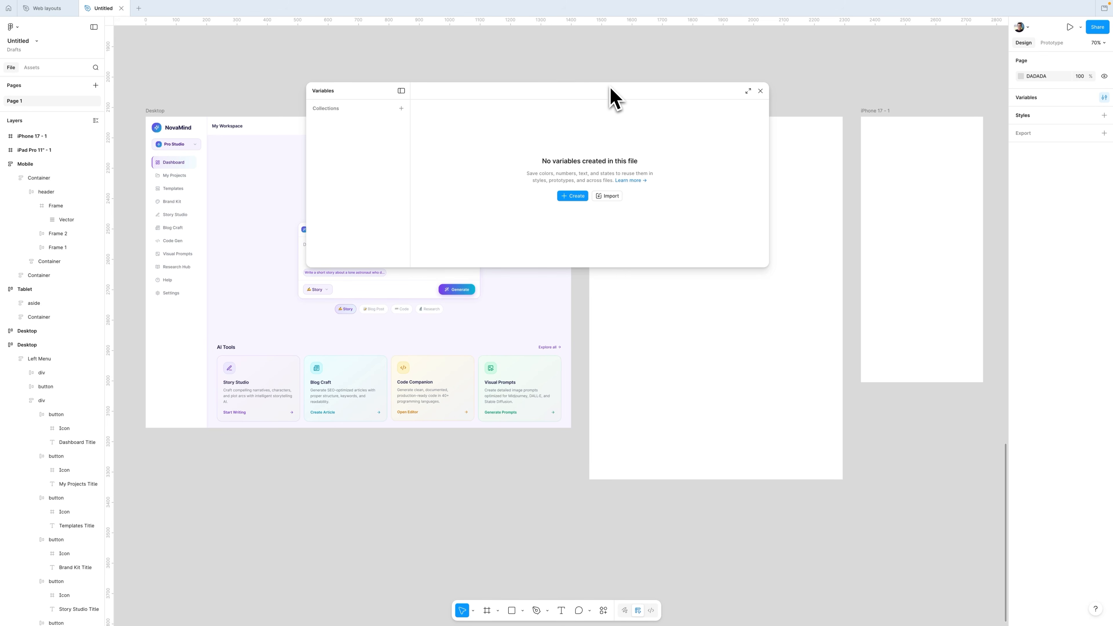
click(565, 190)
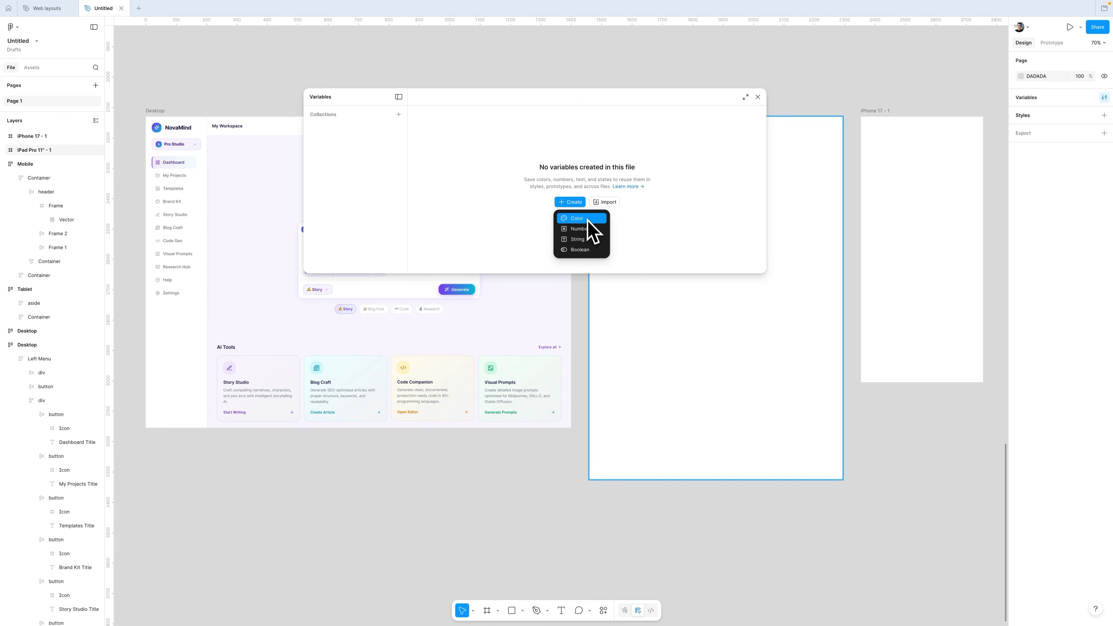
click(579, 250)
click(508, 118)
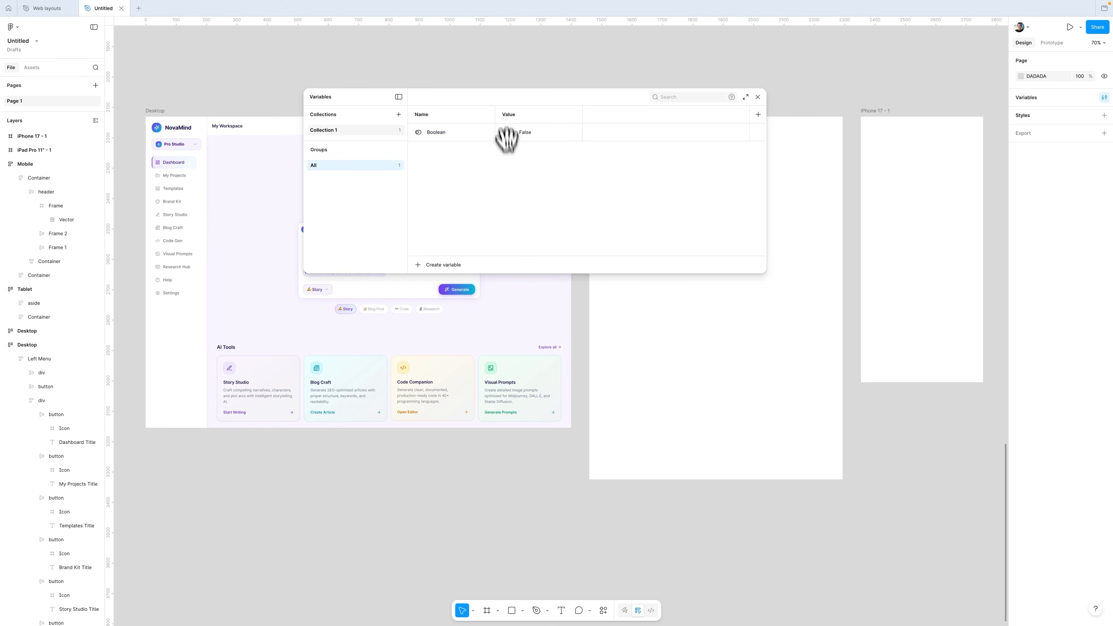
double_click(512, 115)
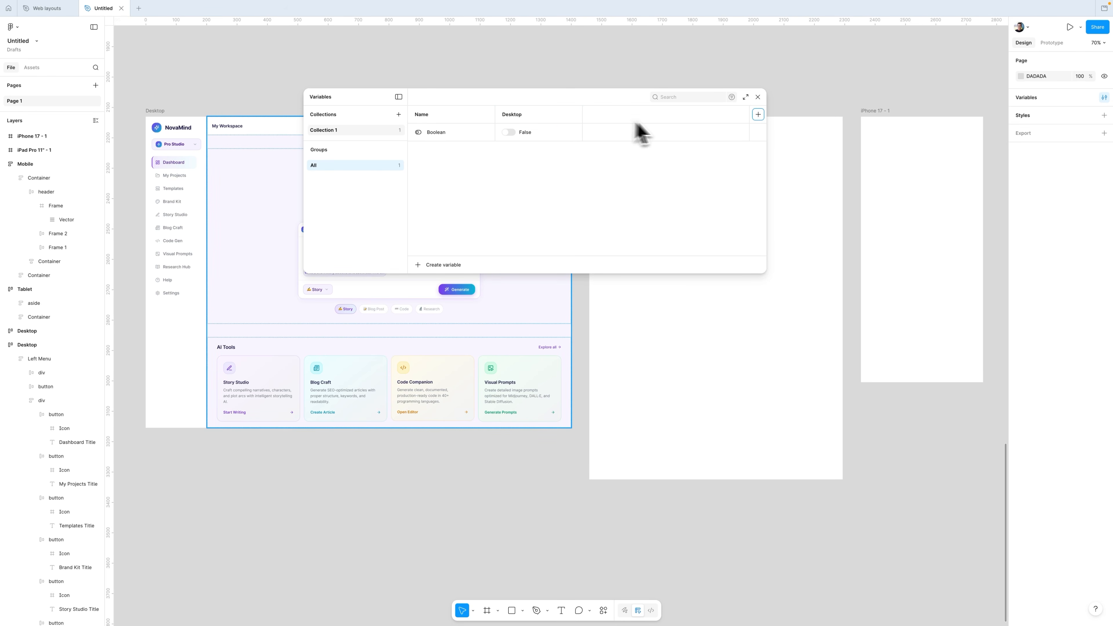
Step: Add two more modes to the collection named Tablet and Mobile
click(758, 114)
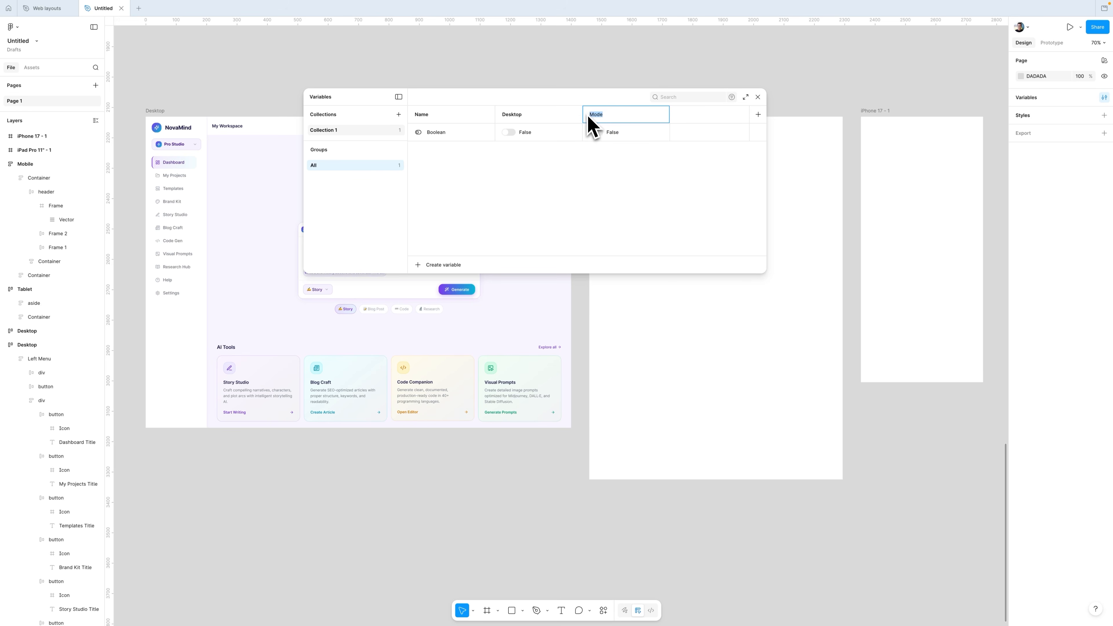
text(Tablet)
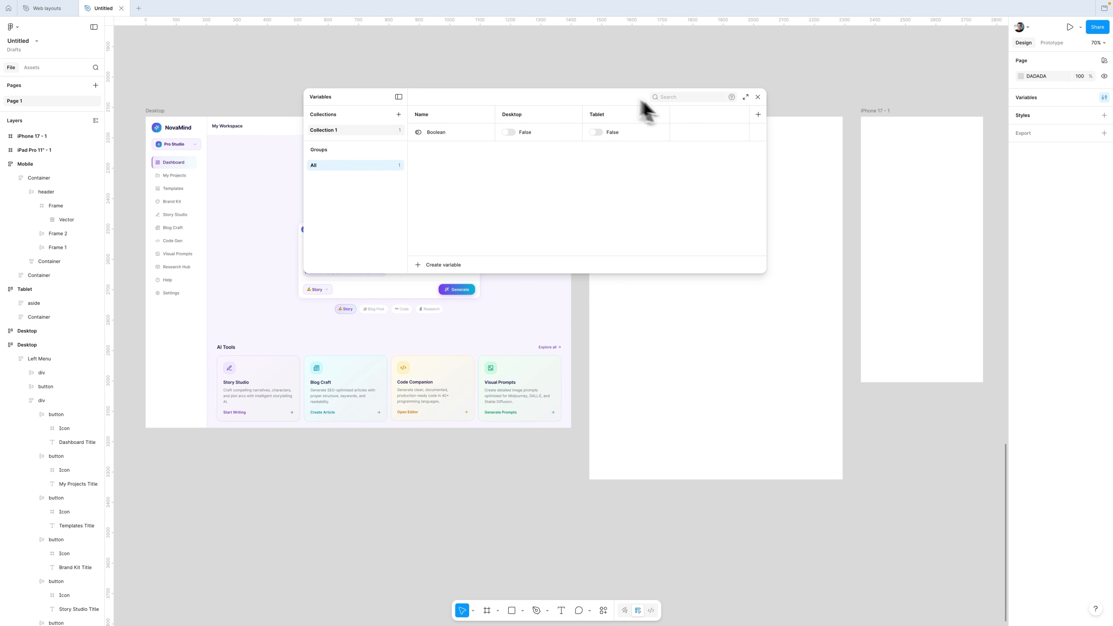
click(759, 115)
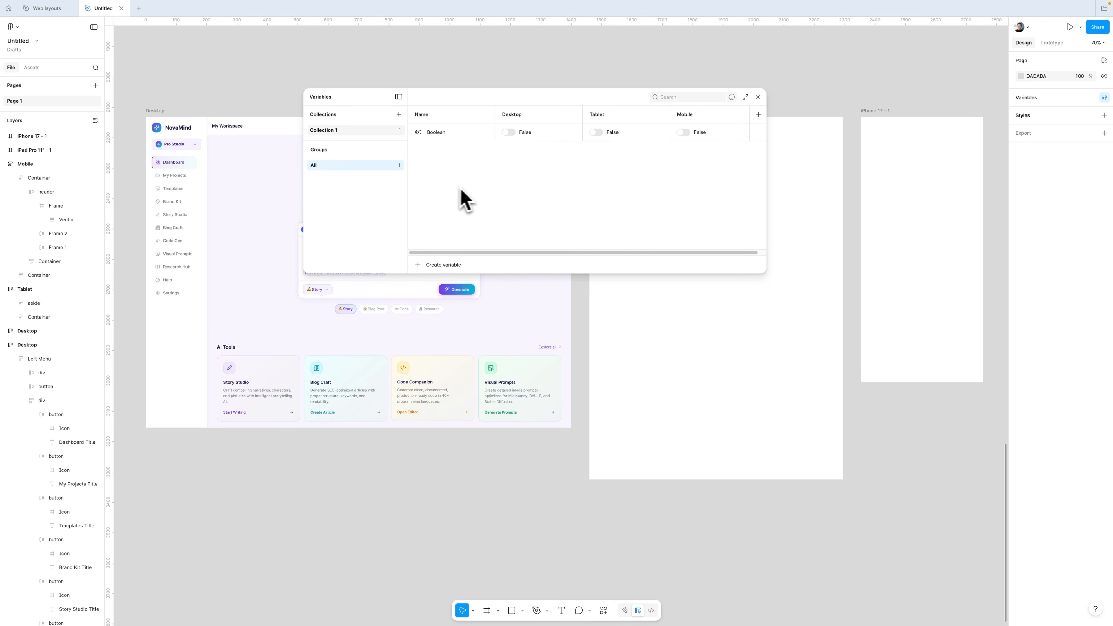
Step: Rename the Boolean variable to Show - Hide Left Menu and set it True for Tablet and Mobile
double_click(437, 135)
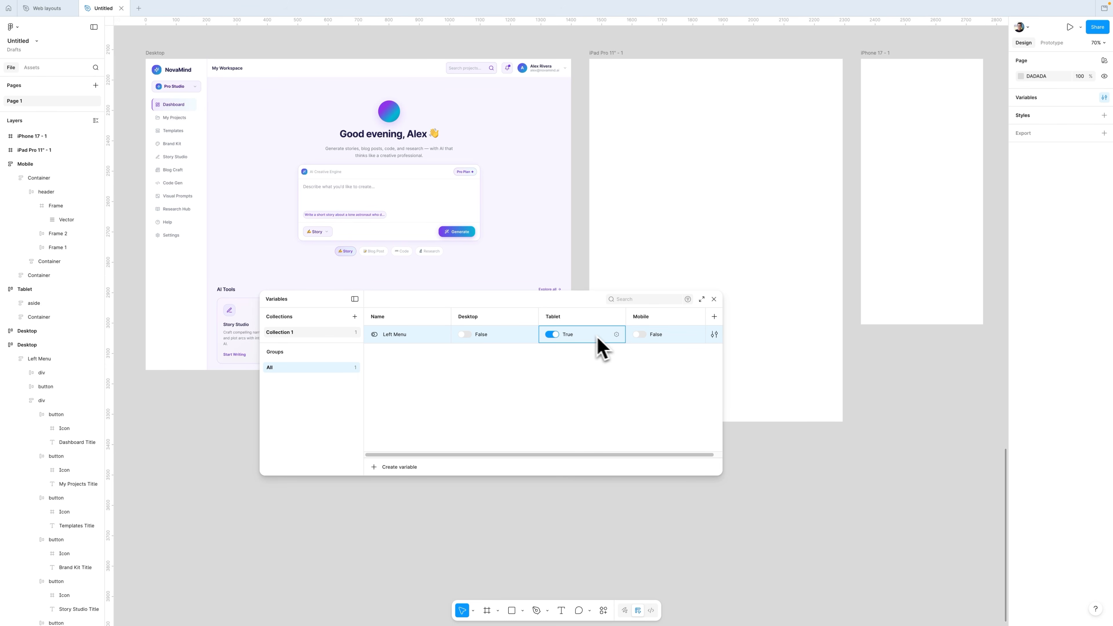
click(639, 334)
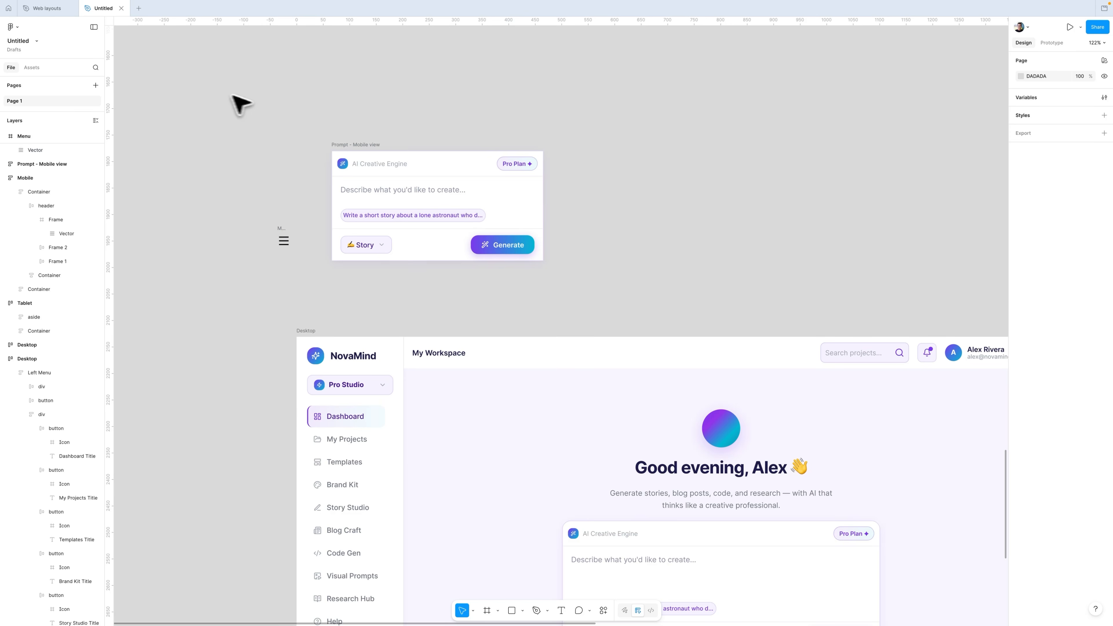
Step: Move the hamburger menu icon into the desktop header beside the My Workspace title
drag(207, 92, 618, 347)
click(622, 285)
scroll(623, 285, down, 5)
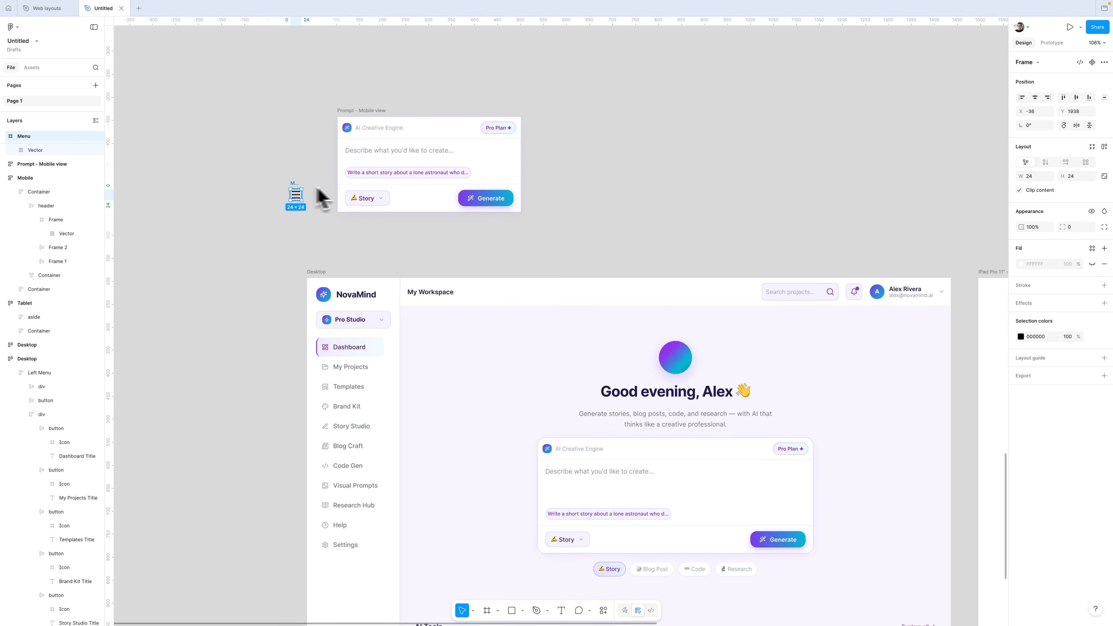
drag(293, 182, 415, 290)
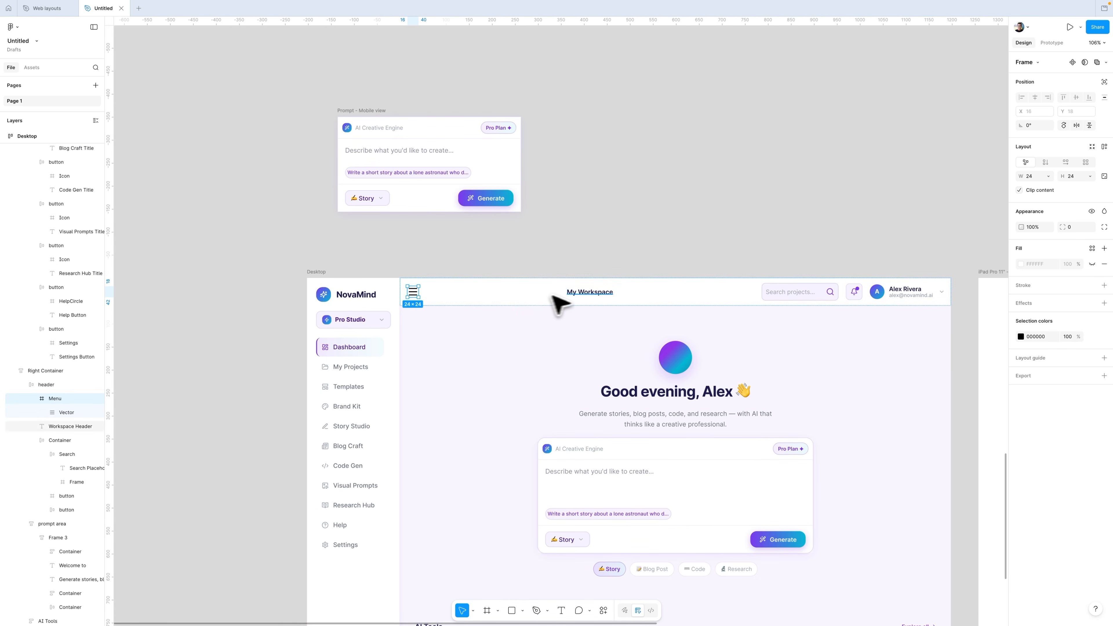
Step: Wrap the menu icon and My Workspace title in an auto layout frame with hug width and a small gap
shift+click(574, 293)
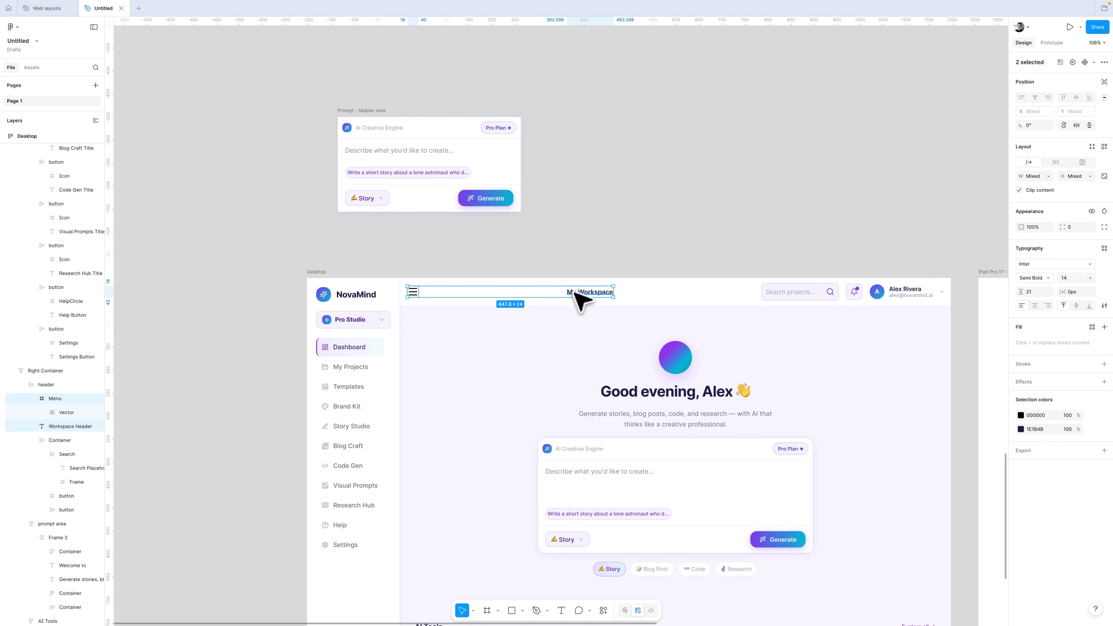
key(shift+a)
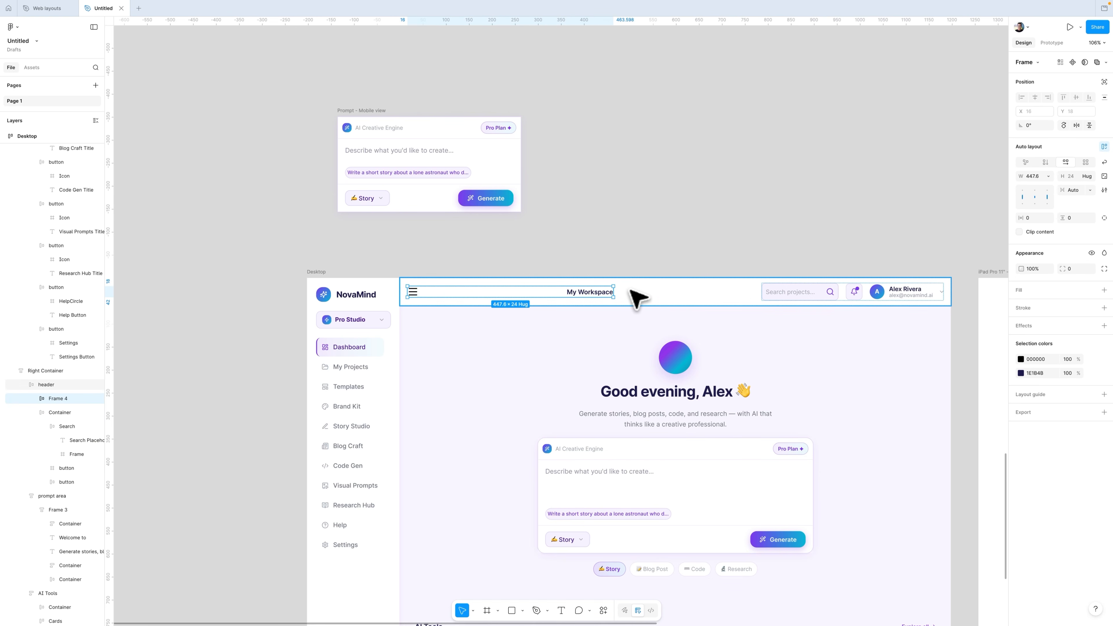
click(1039, 176)
click(1035, 188)
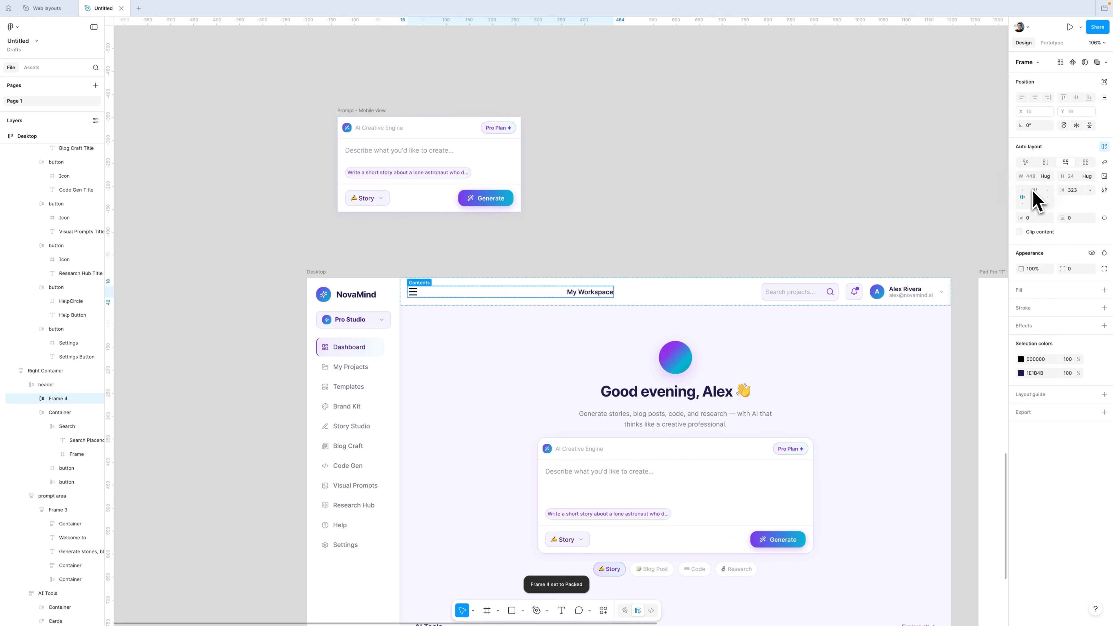
drag(1064, 190, 1011, 195)
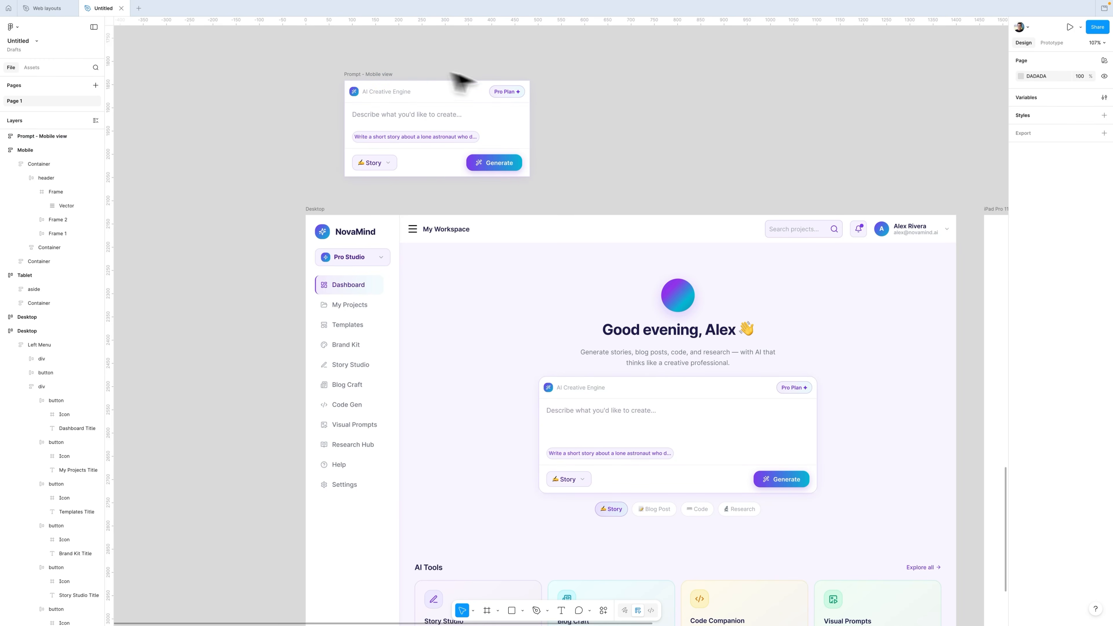
Step: Place the mobile prompt frame below AI Tools in the desktop right container, set it to Fill container, and hide it
scroll(366, 79, down, 2)
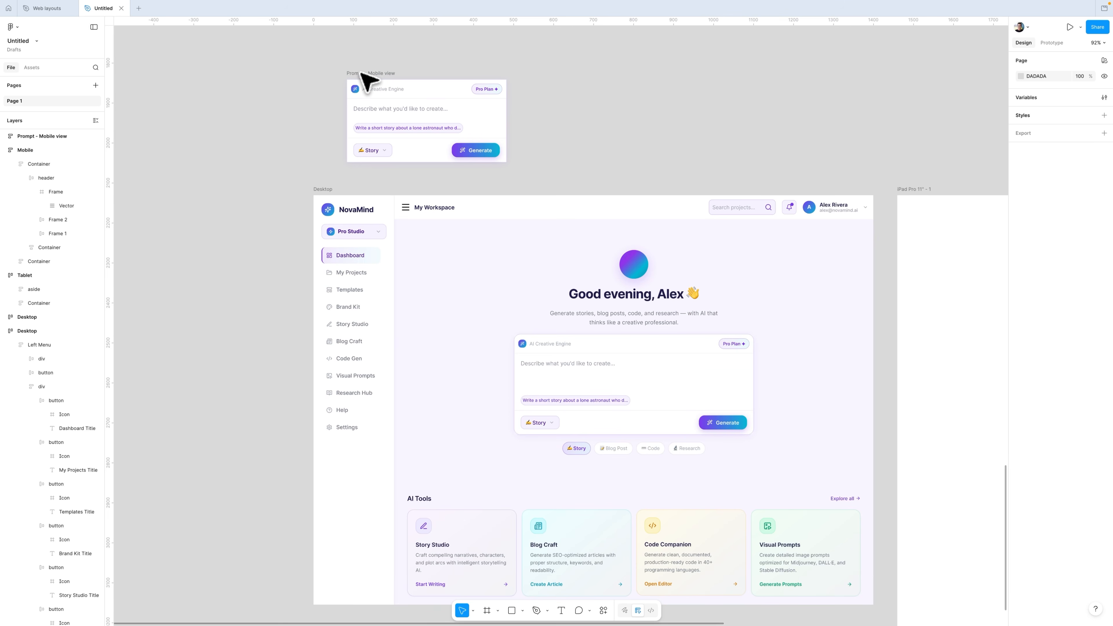
scroll(362, 73, down, 1)
drag(366, 54, 571, 406)
scroll(599, 447, down, 3)
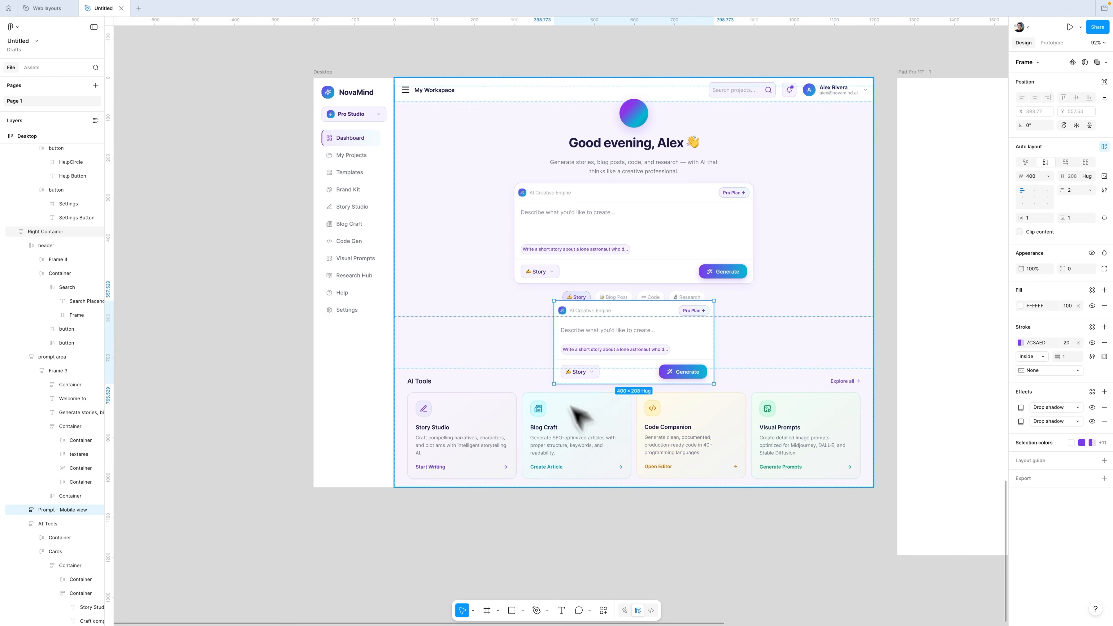
key(Down)
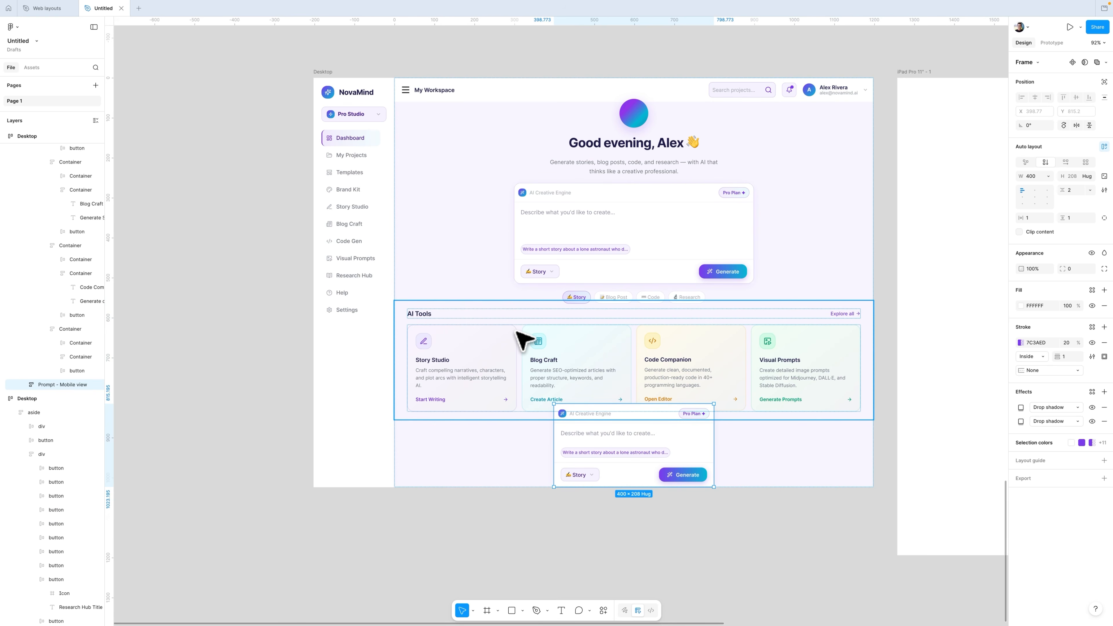
click(1048, 176)
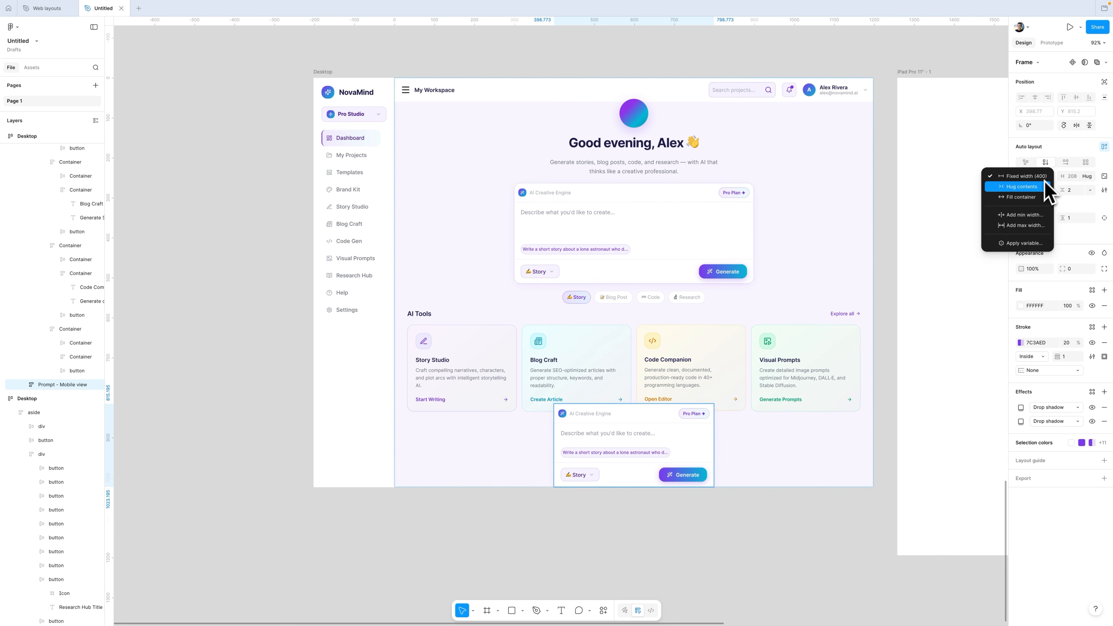
click(1034, 199)
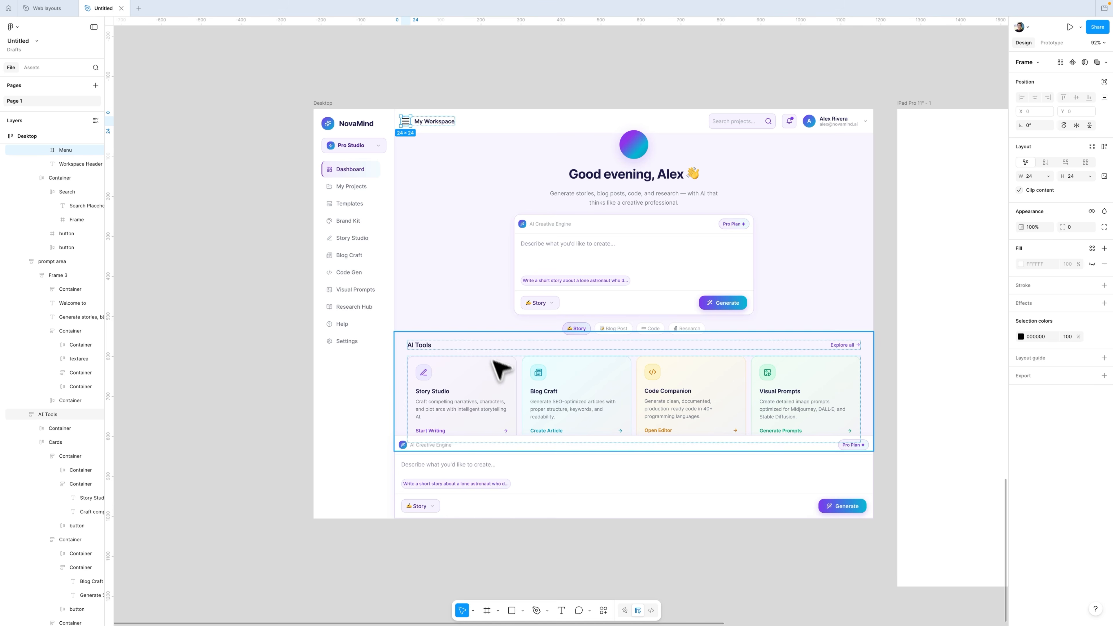
shift+click(517, 456)
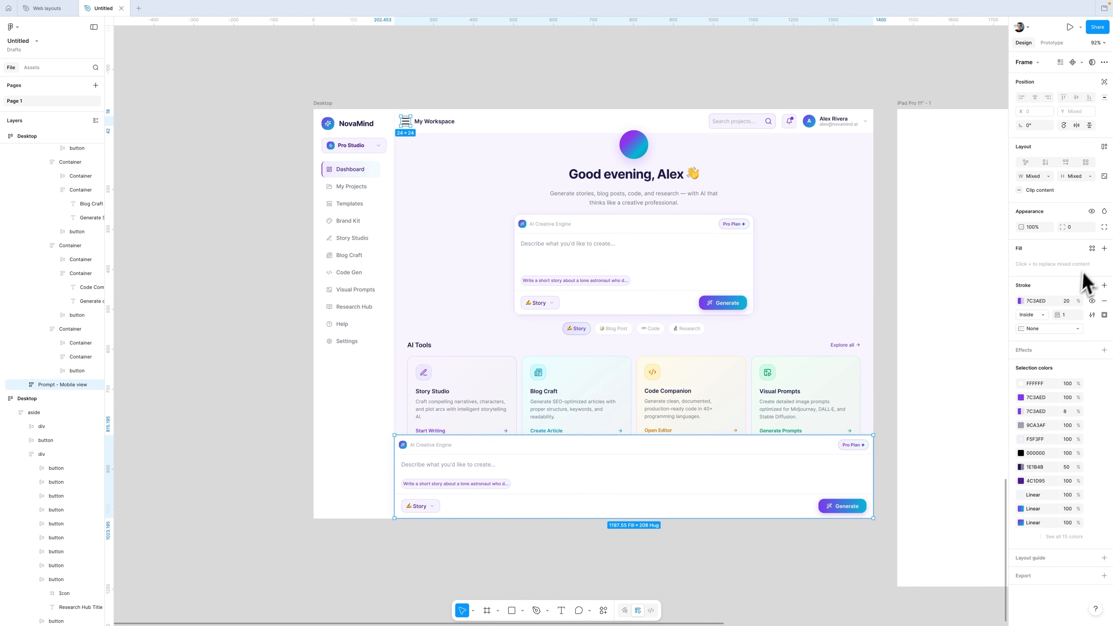
click(1092, 212)
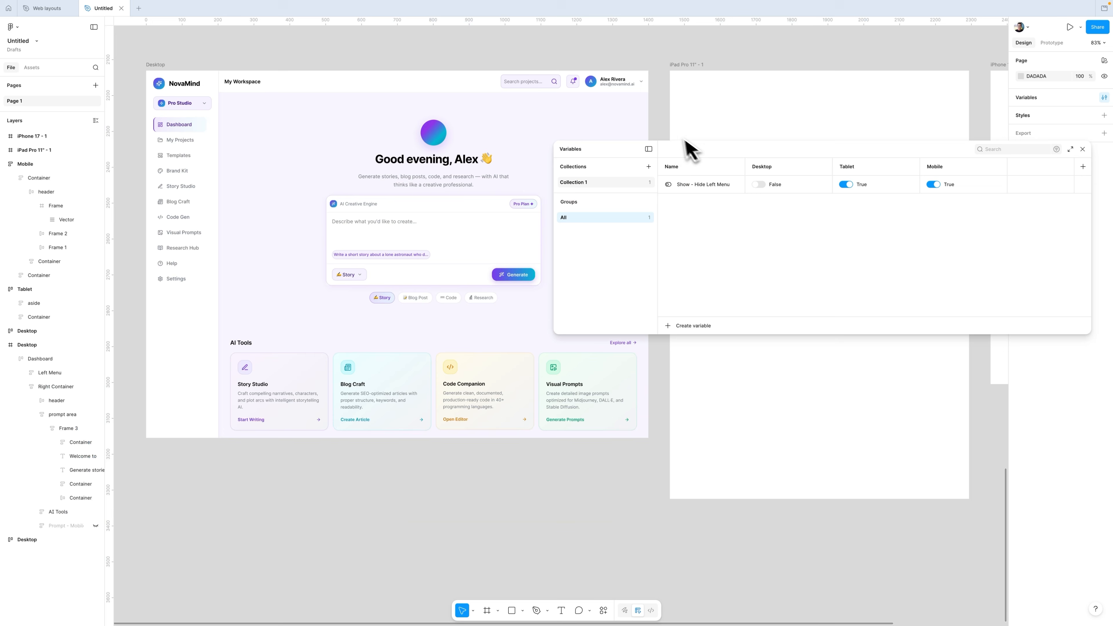
Step: Create a Boolean variable named Labels and set it True for the Desktop mode
click(692, 325)
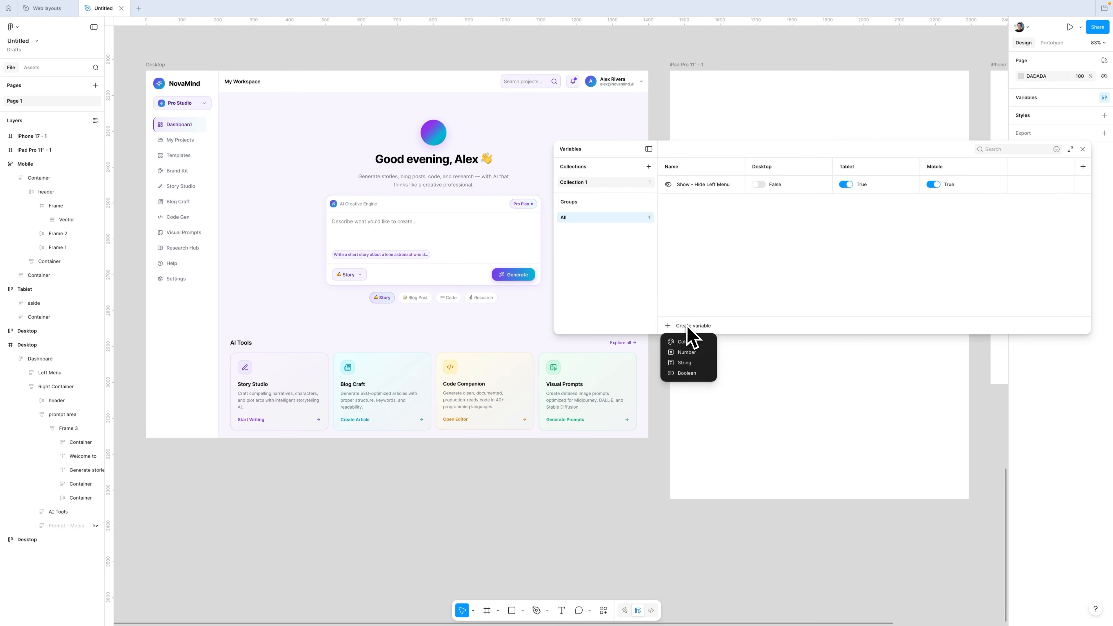
click(687, 373)
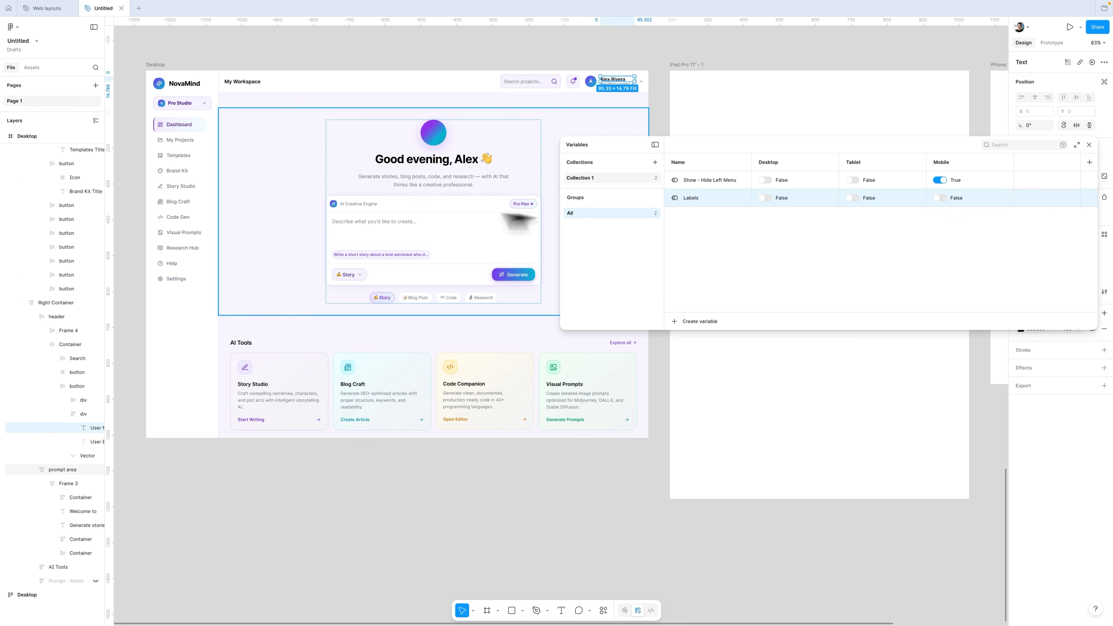
super+click(183, 169)
super+click(186, 185)
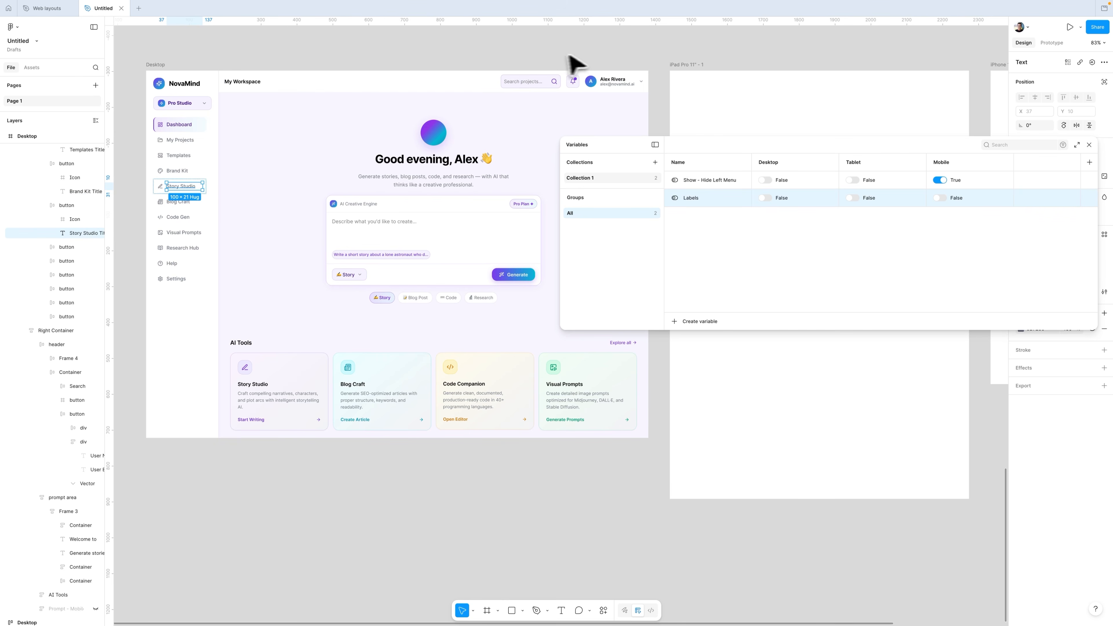
super+click(623, 81)
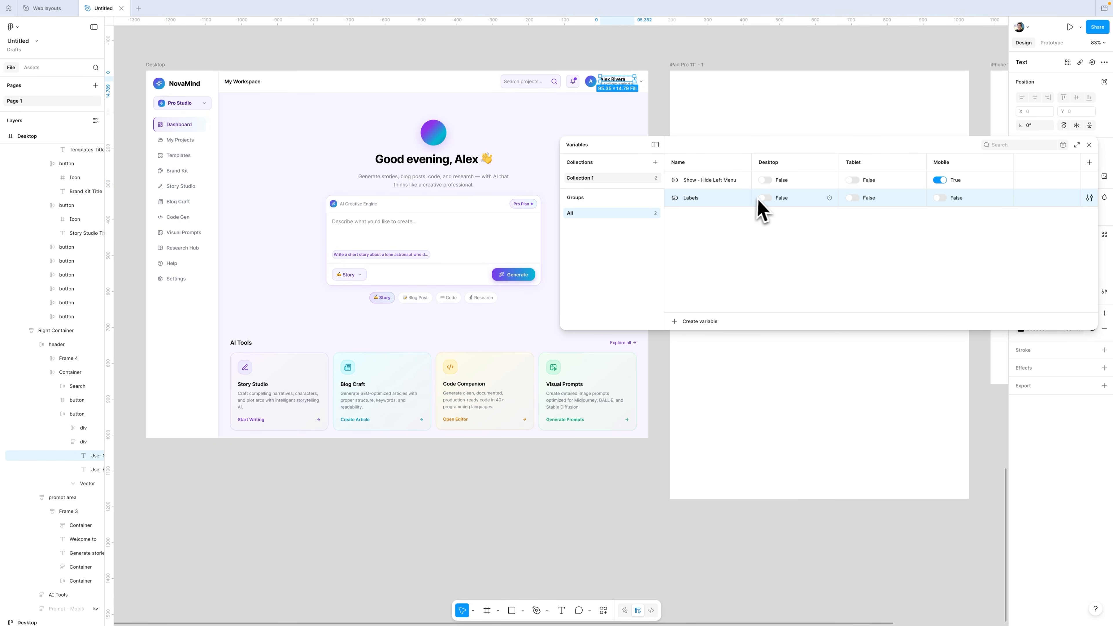
click(765, 198)
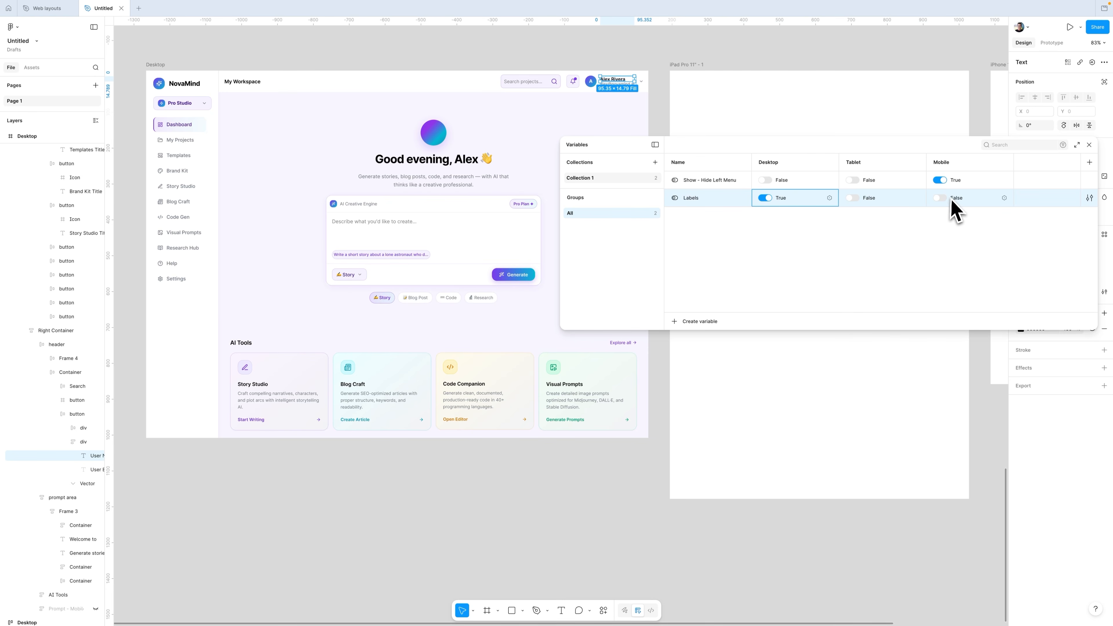
Step: Add another Boolean variable named Menu icon
key(shift+Return)
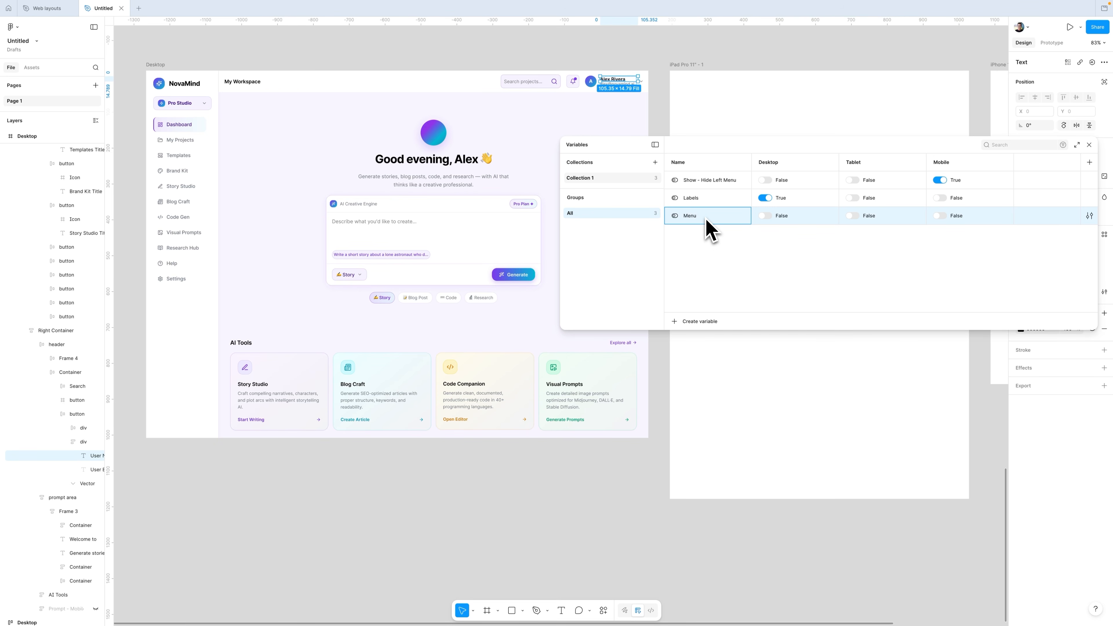
key(Tab)
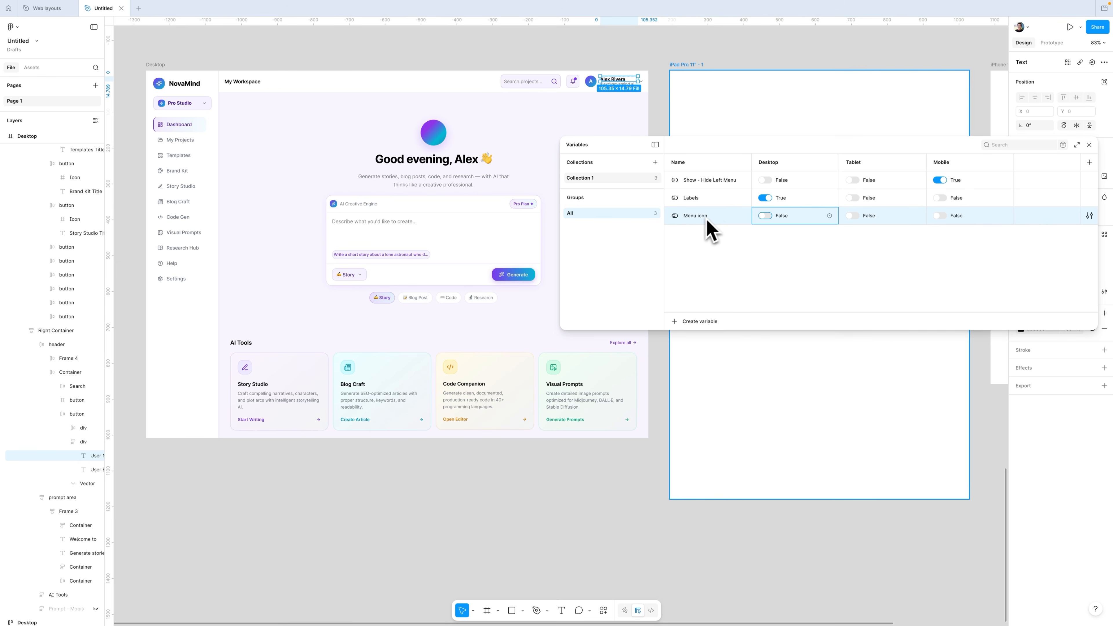
Step: Set Menu icon True for Mobile, and add a Boolean variable named Prompt Desktop View set True for Desktop and Tablet
click(939, 215)
click(697, 322)
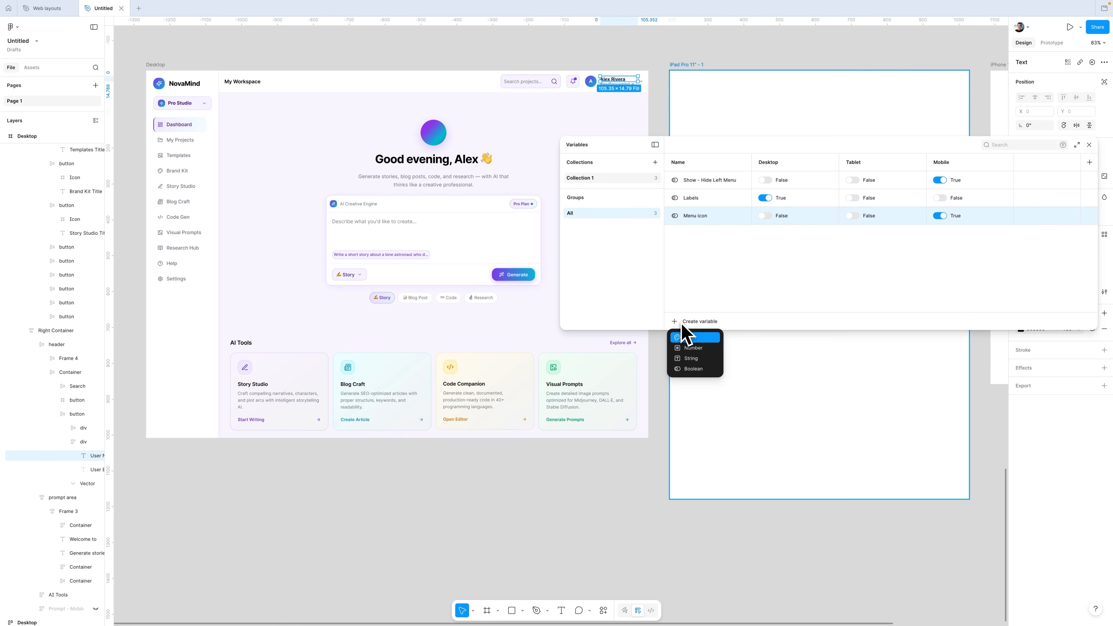
click(695, 368)
text(Prompt Desktop View)
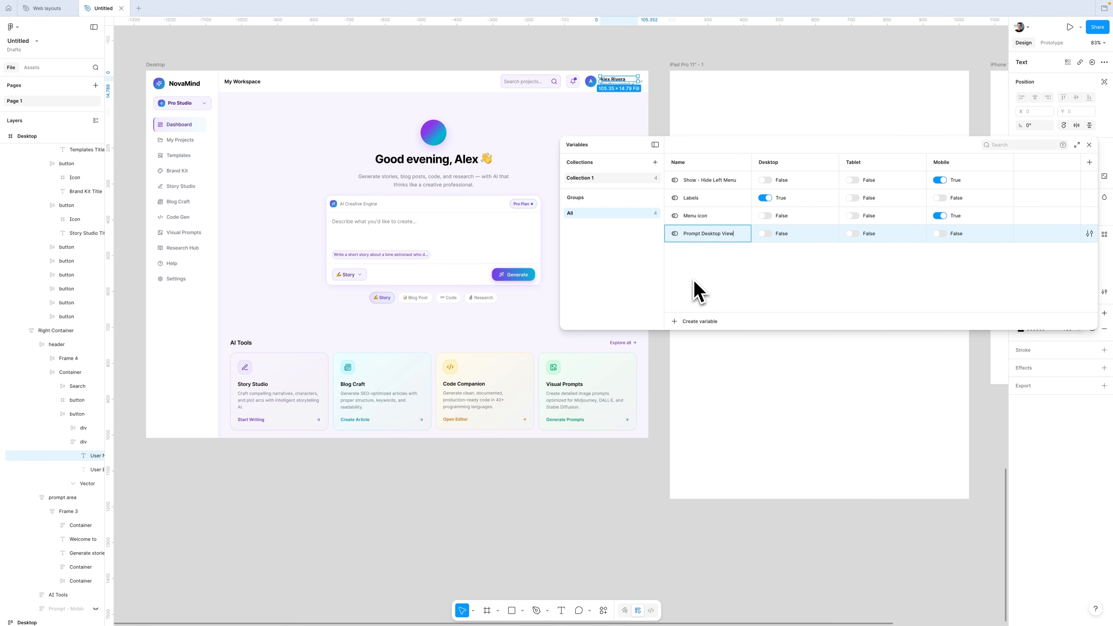
click(765, 234)
click(852, 233)
Step: Add a Boolean variable named Cards and set it True for the Desktop and Tablet modes
click(700, 322)
click(690, 369)
text(Cards)
click(766, 251)
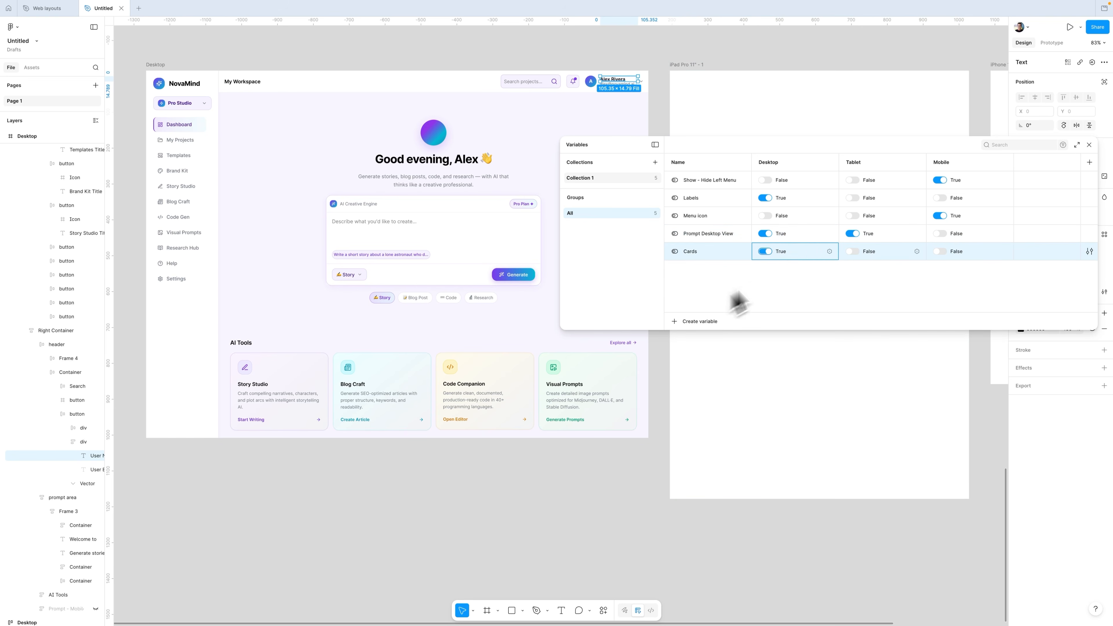
click(852, 251)
Step: Add a Boolean variable named Prompt Mobile View and set it True for the Mobile mode only
click(699, 322)
click(694, 368)
text(Prompt )
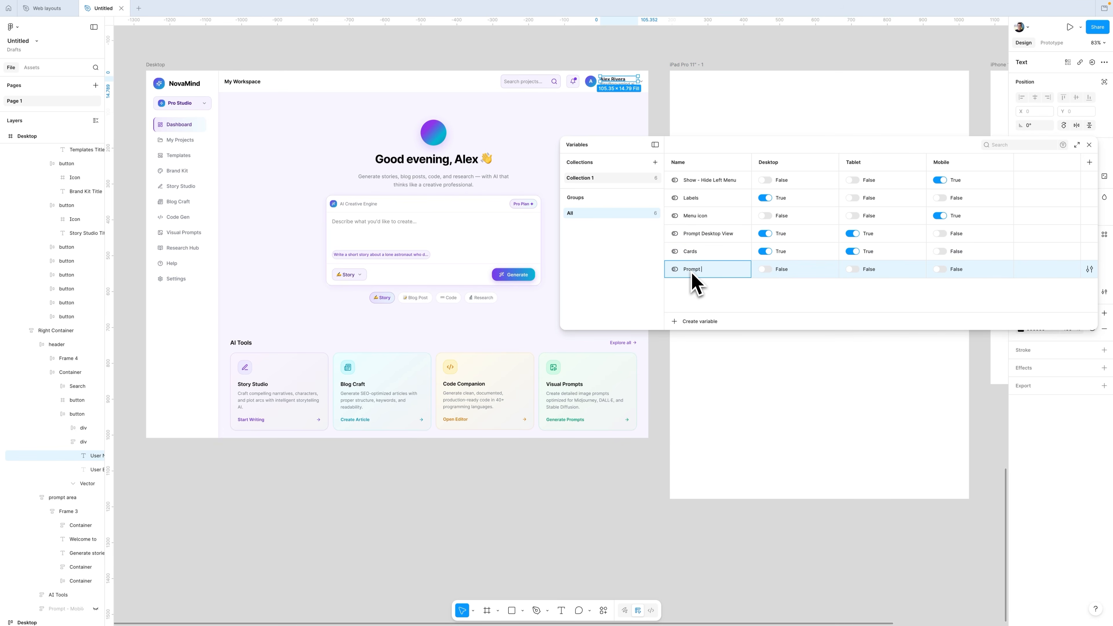
text(Mobile View)
click(940, 269)
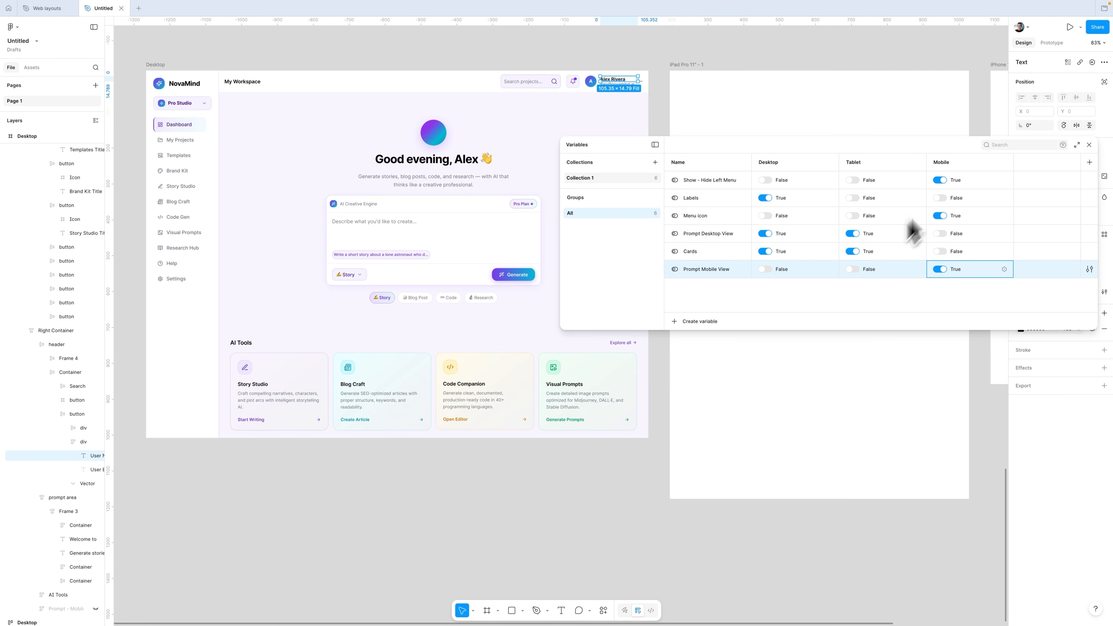
Step: Create a new variable collection named Colors
drag(960, 144, 798, 187)
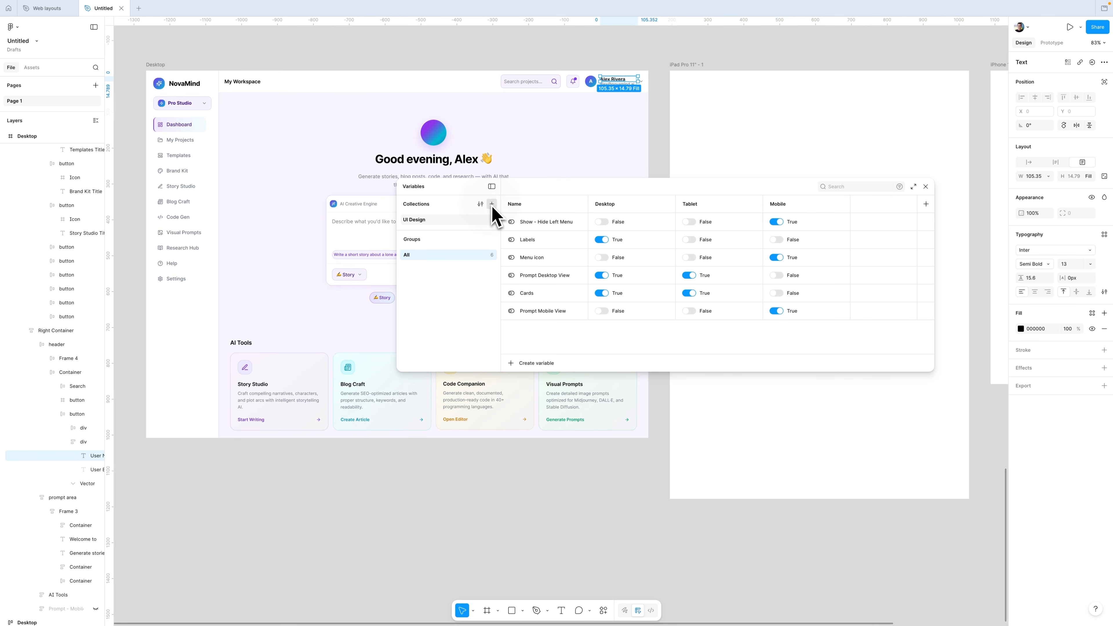
click(492, 204)
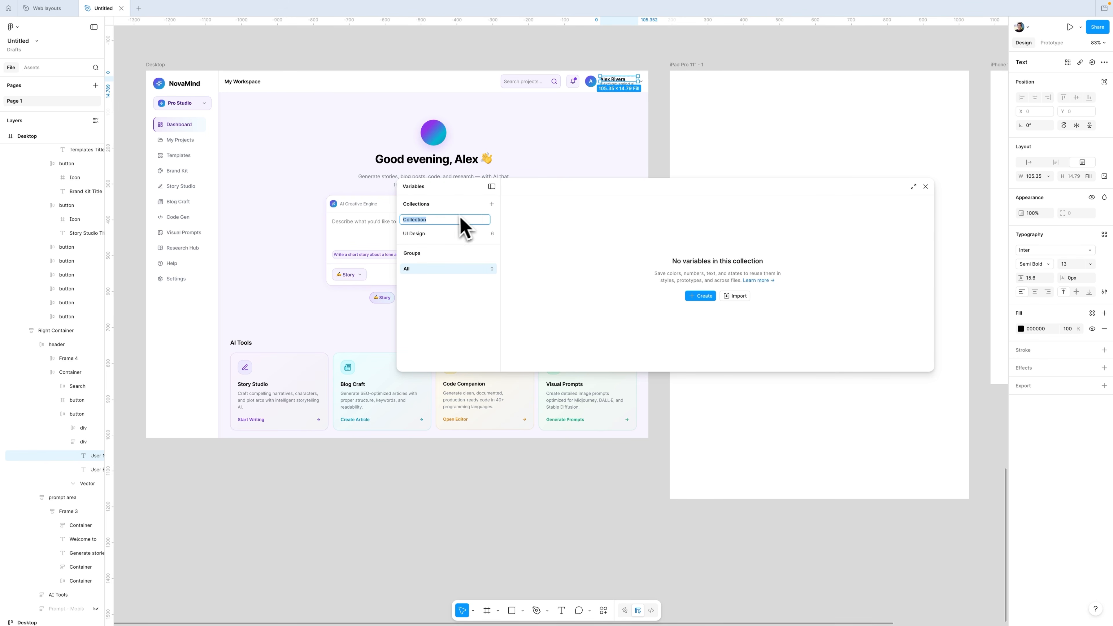
text(Colors)
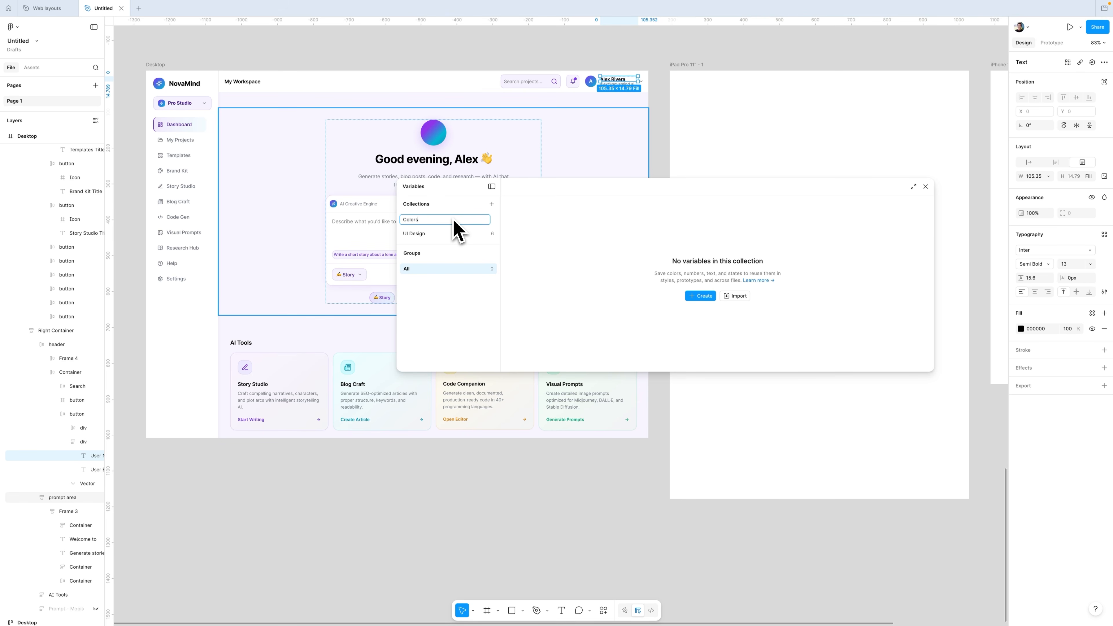
key(Return)
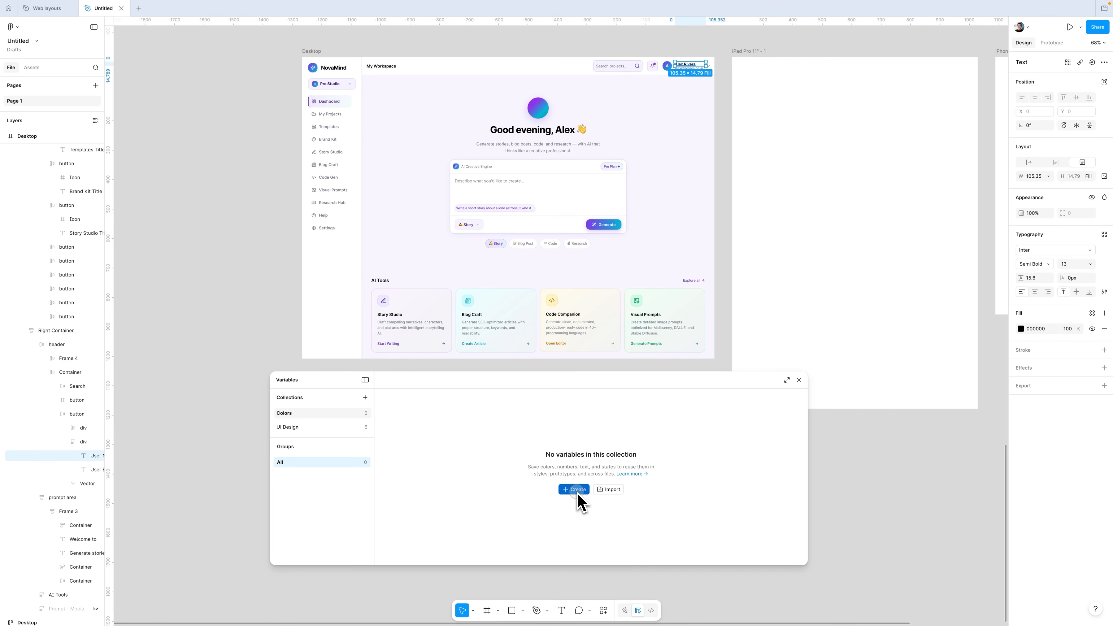
Step: Create a color variable in Colors and set up two modes named Light mode and Dark mode
click(580, 499)
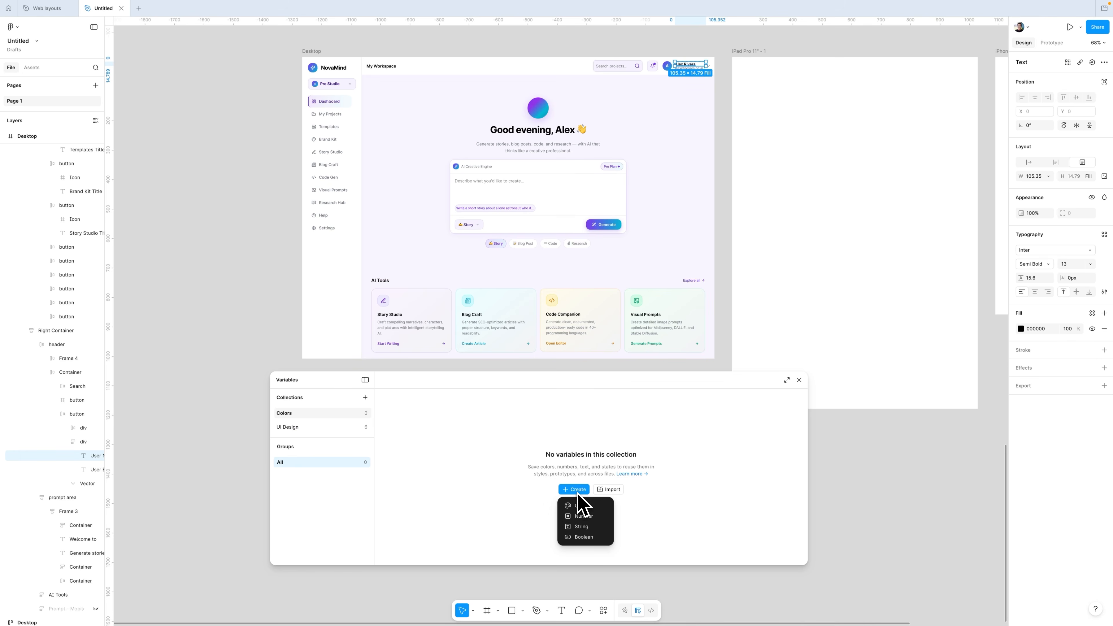
click(579, 506)
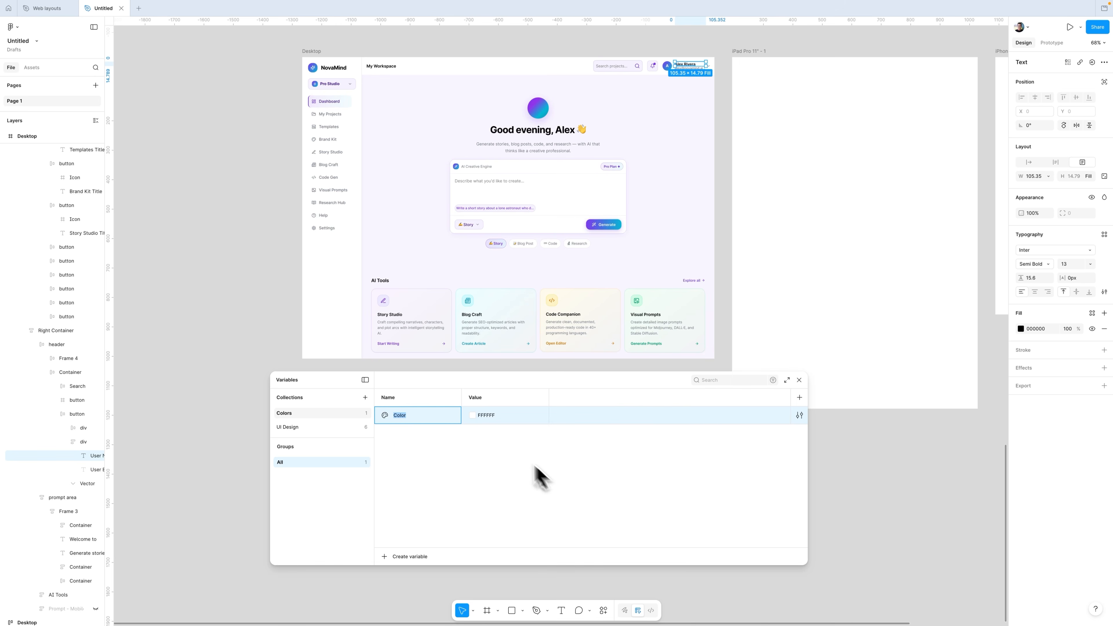
double_click(476, 397)
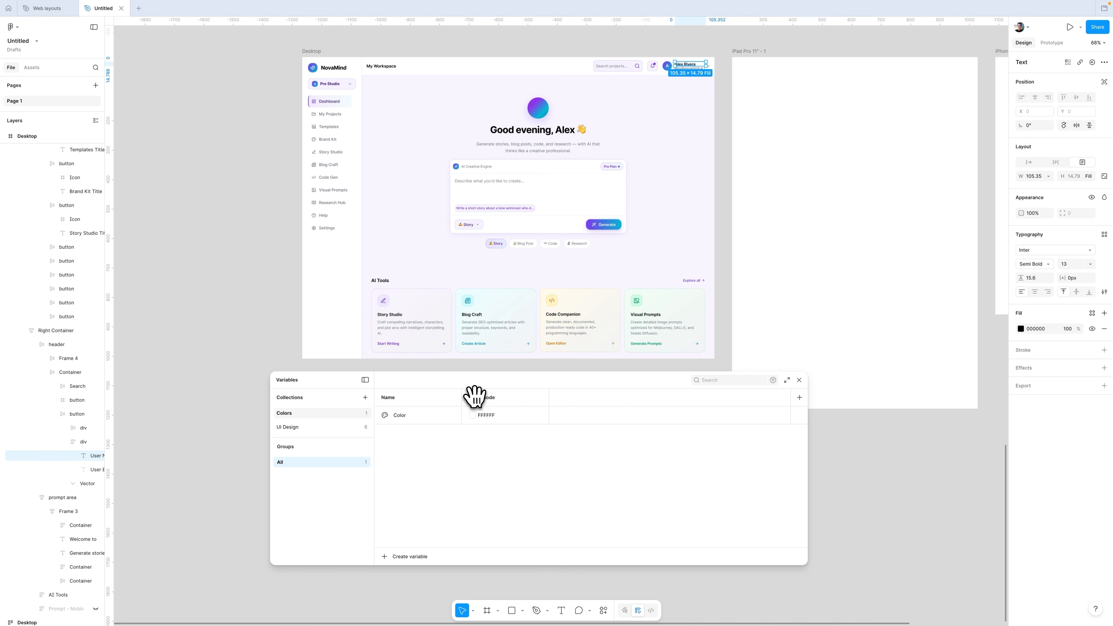
click(799, 398)
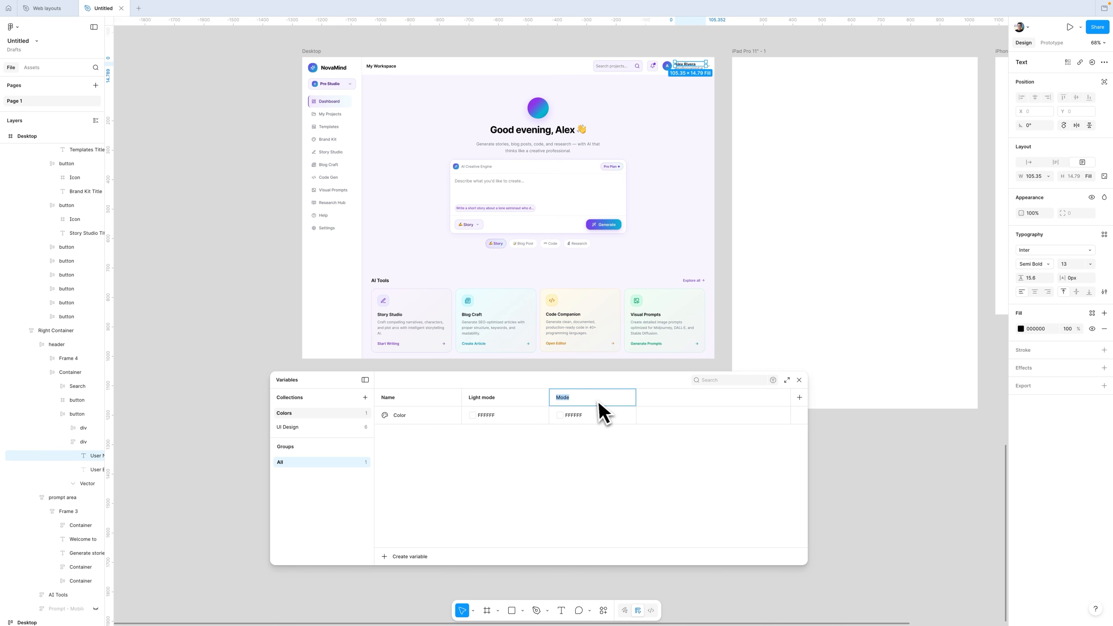
Step: Name the color variable Black, with 000000 in Light mode and FFFFFF in Dark mode
double_click(411, 417)
text(Black)
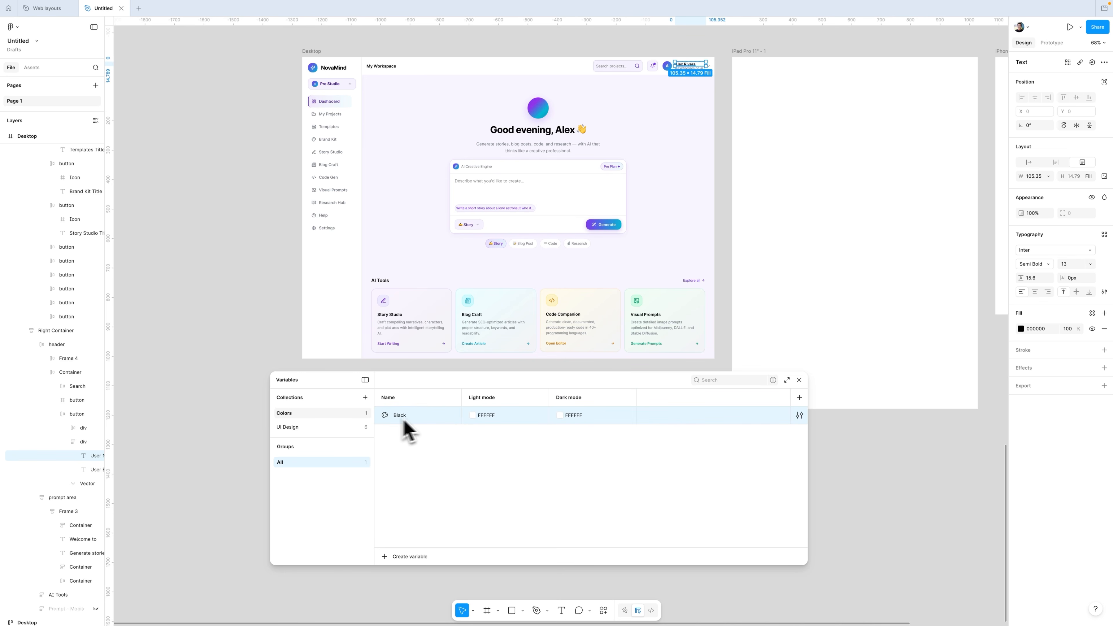
click(472, 416)
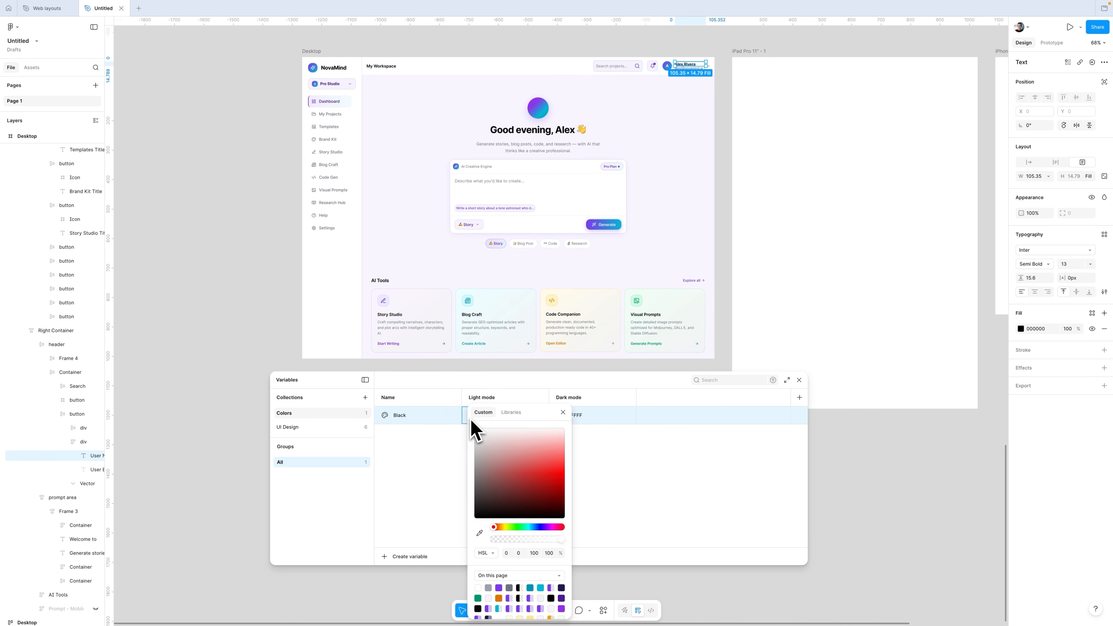
click(593, 451)
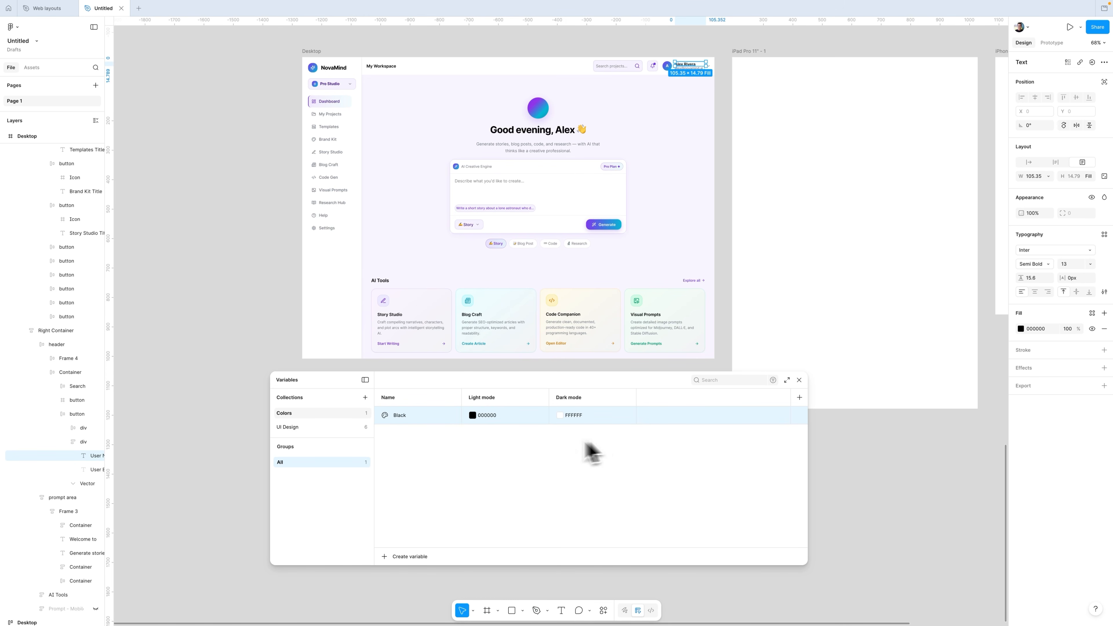
click(560, 415)
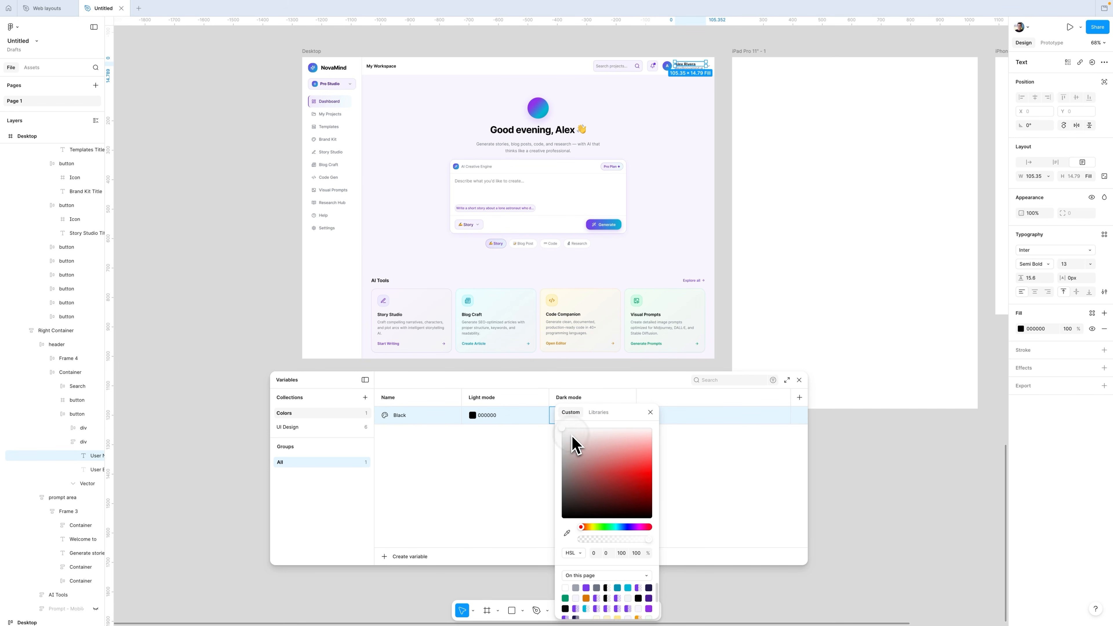
click(517, 460)
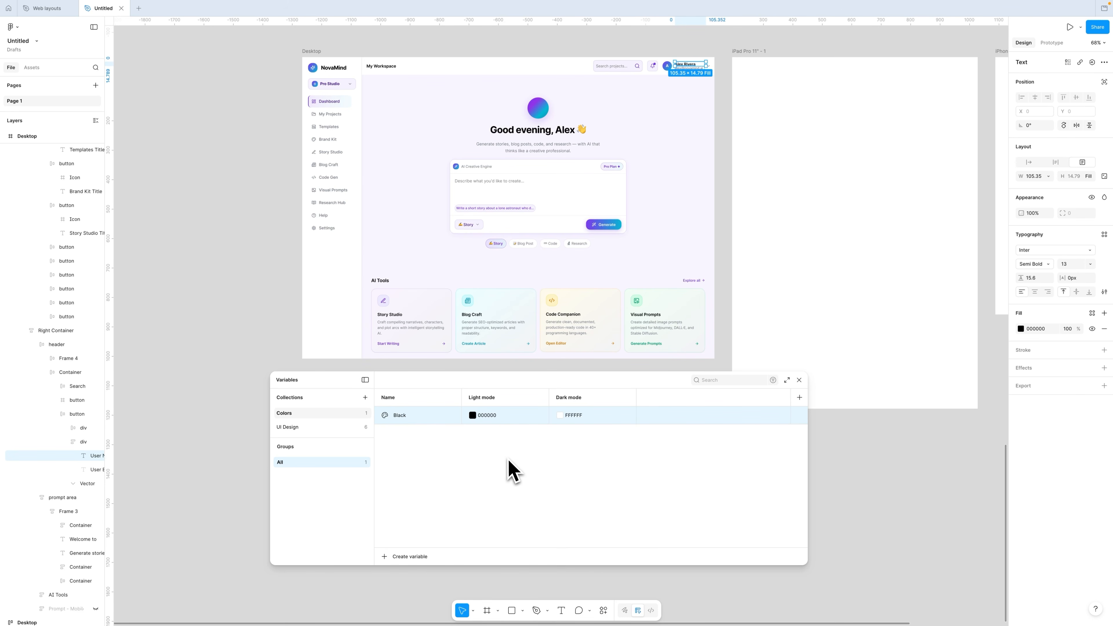
Step: Add a color variable named White with FFFFFF in Light mode and 000000 in Dark mode
click(392, 542)
click(398, 555)
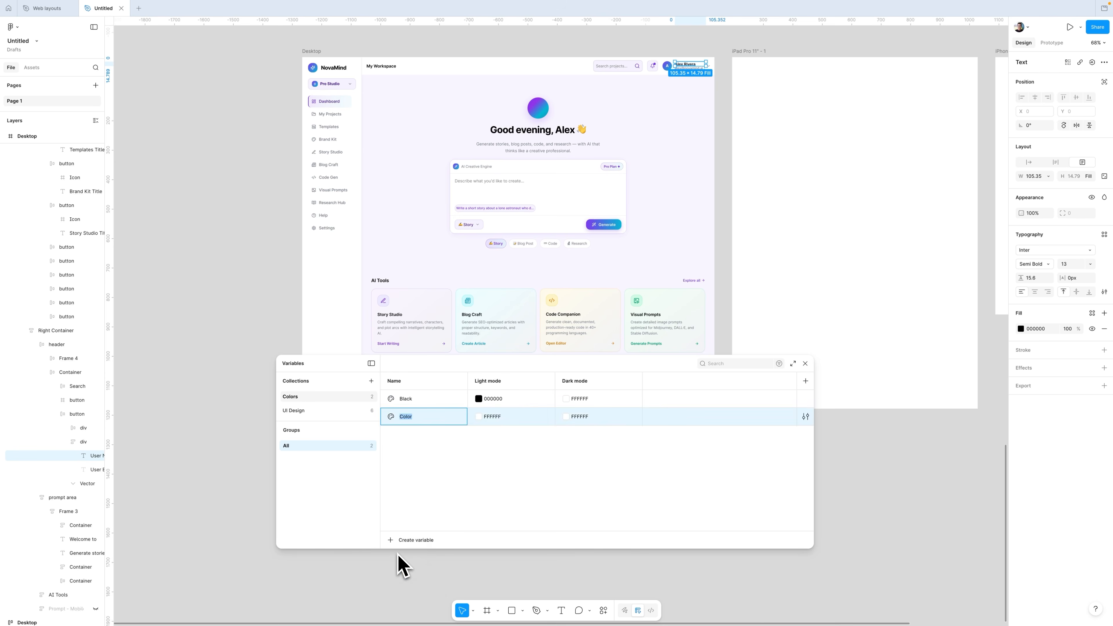
text(White)
key(Return)
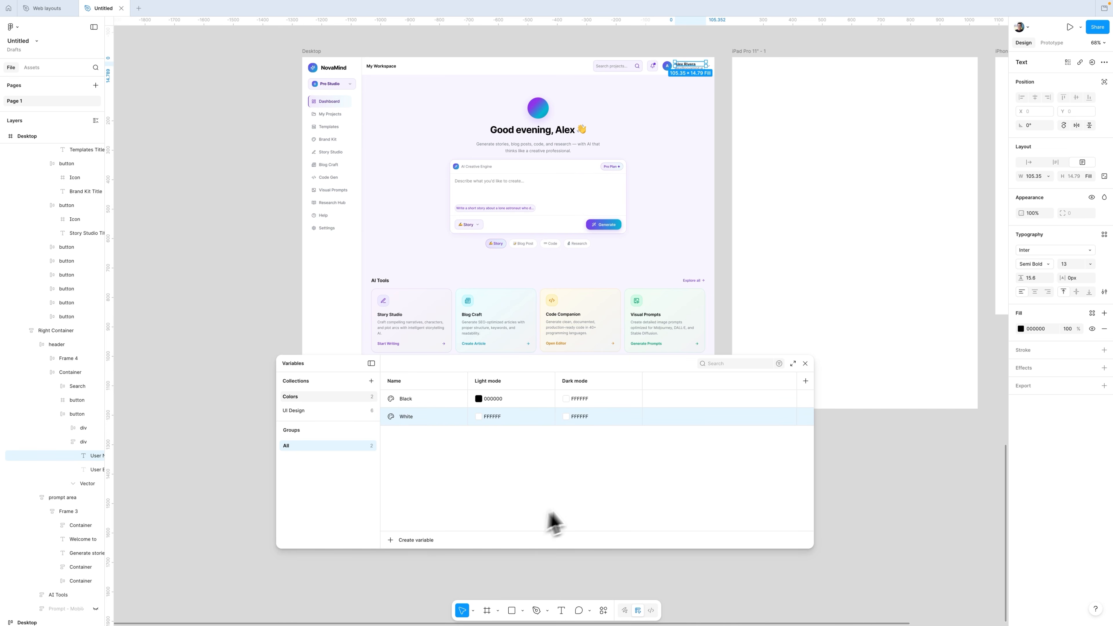
click(566, 417)
drag(597, 473, 534, 531)
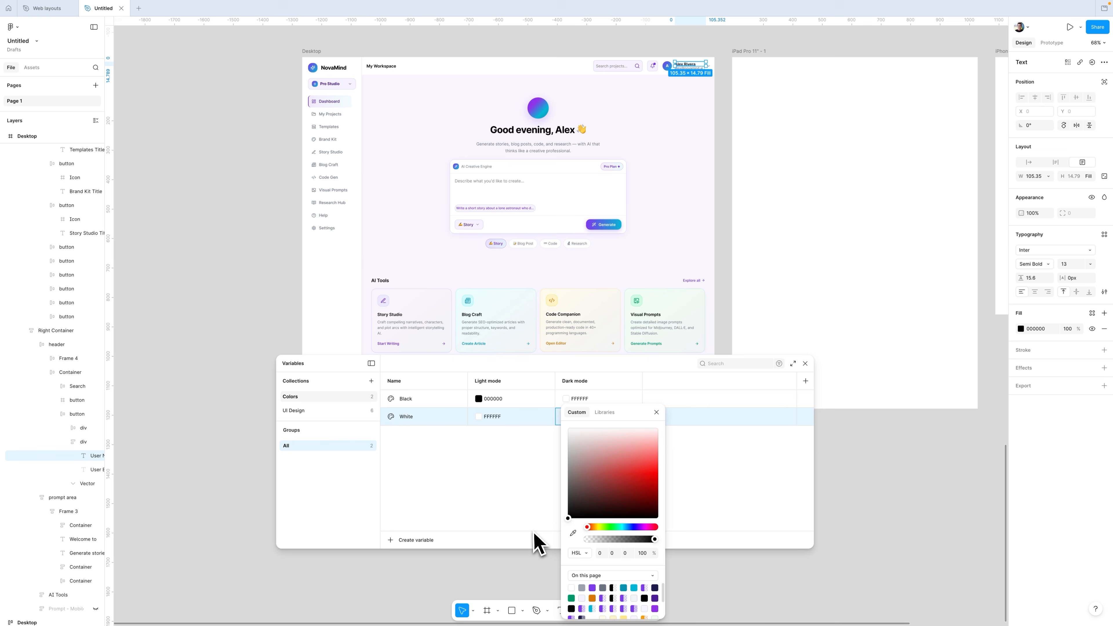
click(486, 495)
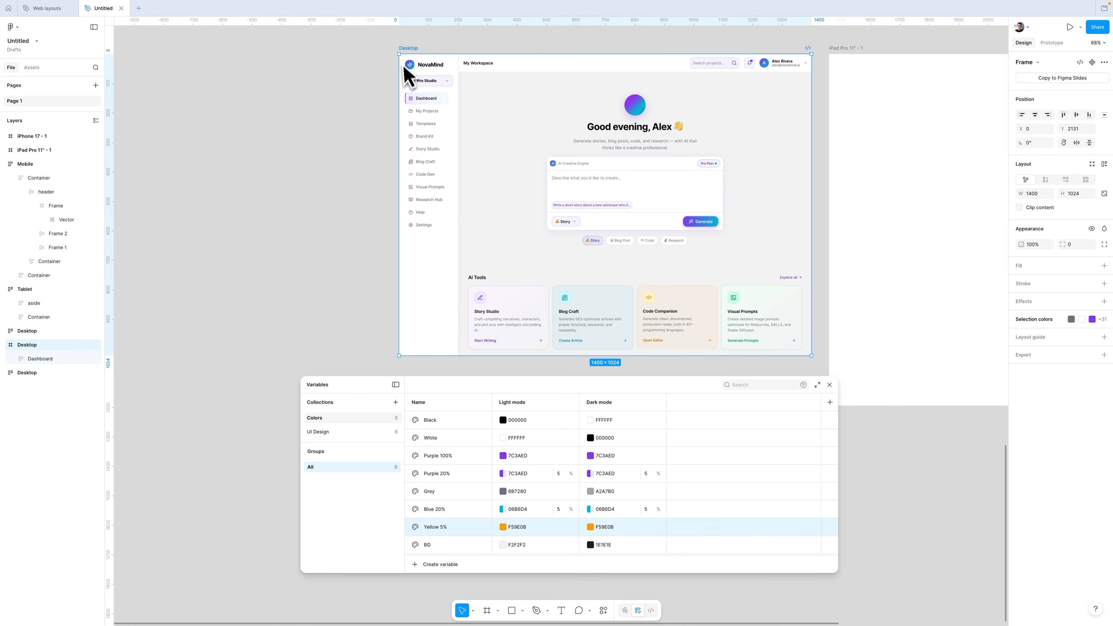
Step: Select the Desktop frame and bind its selection colors to the Grey, White, Purple 100%, Black and Purple 20% variables
click(408, 44)
click(410, 48)
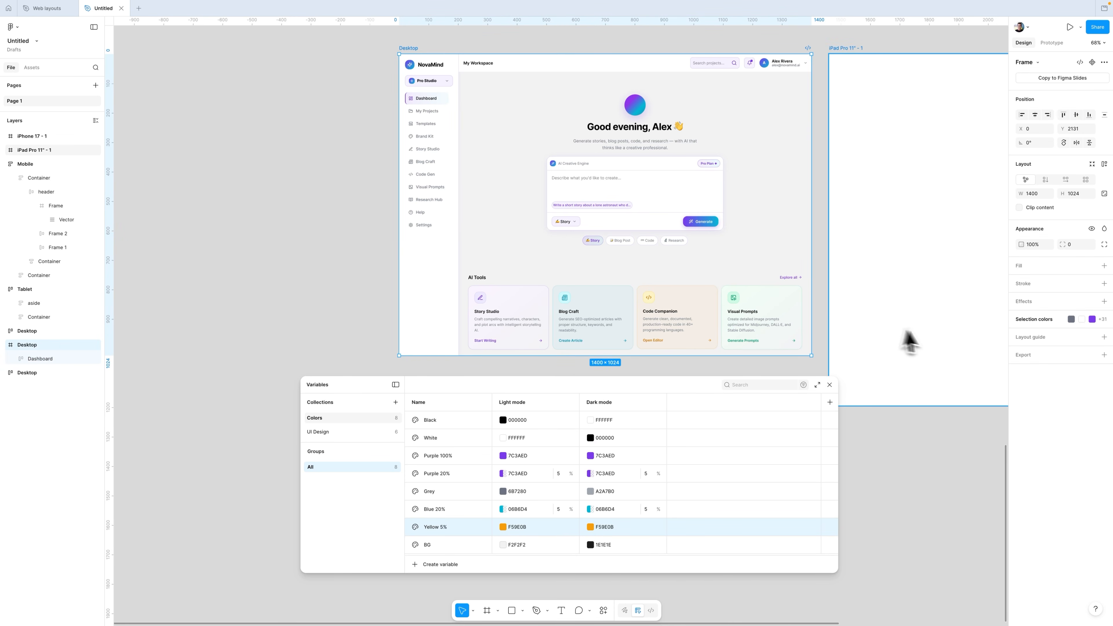
click(1024, 320)
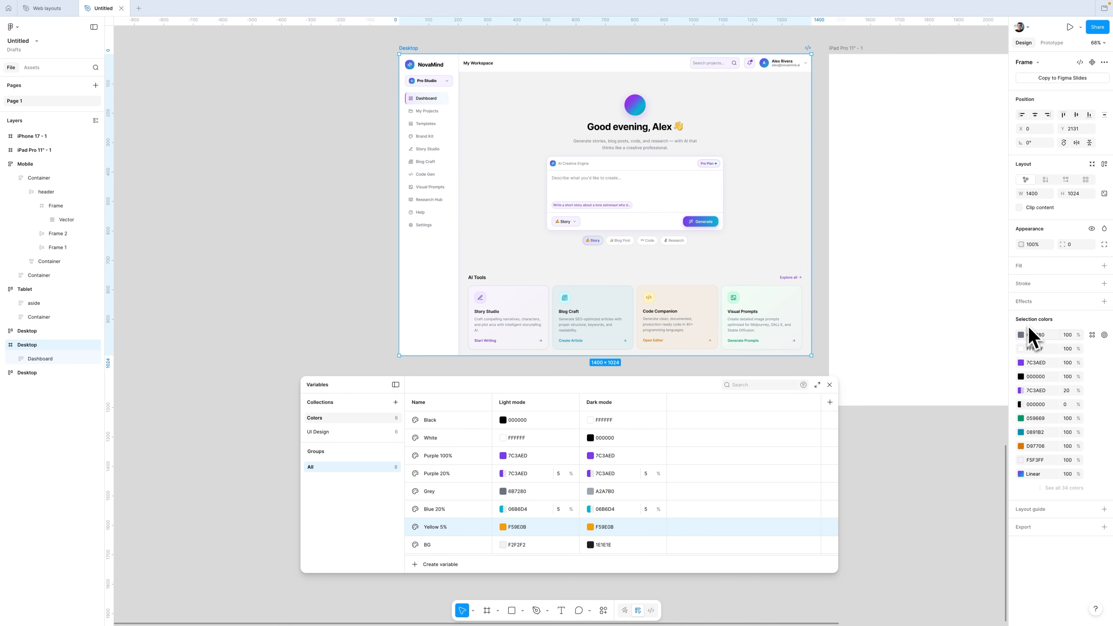
click(1065, 488)
scroll(1044, 285, down, 5)
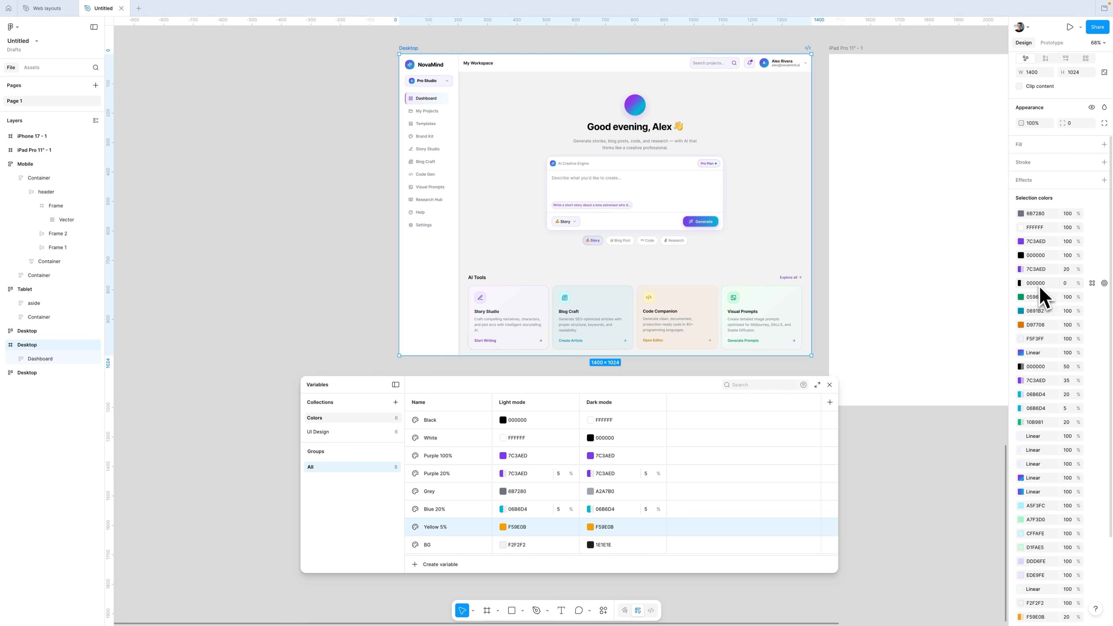
scroll(1039, 300, up, 1)
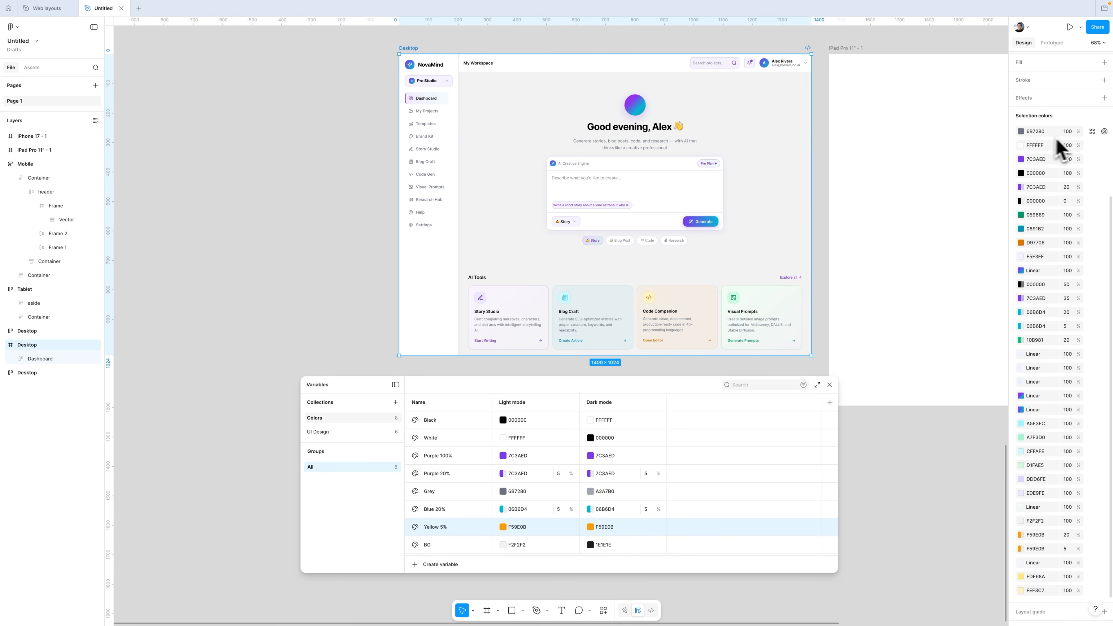
click(1092, 132)
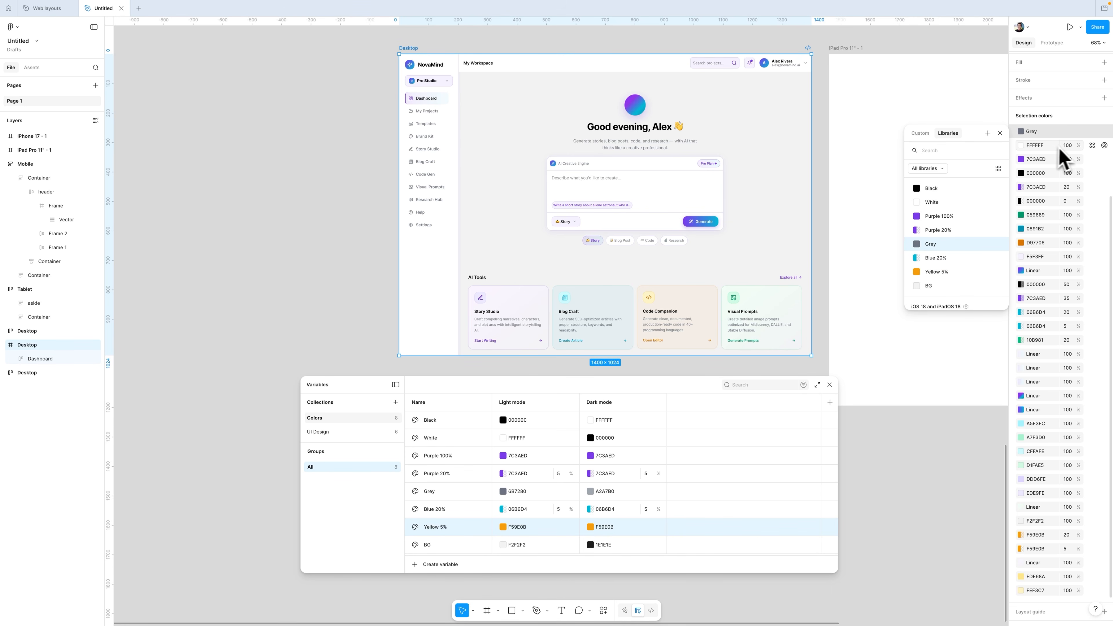
click(1092, 145)
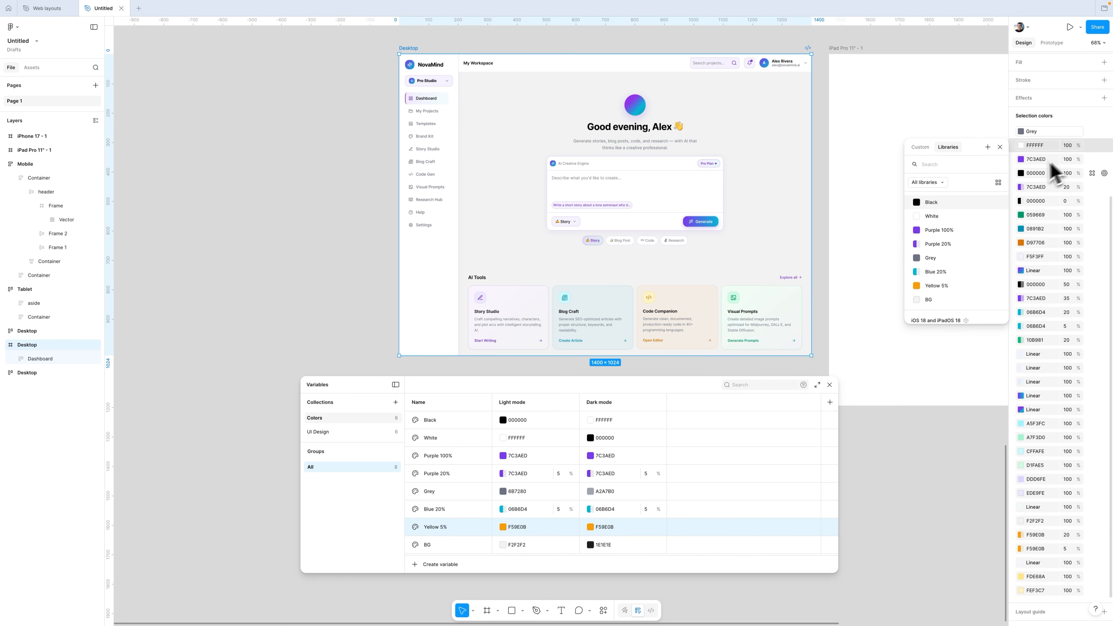
click(944, 216)
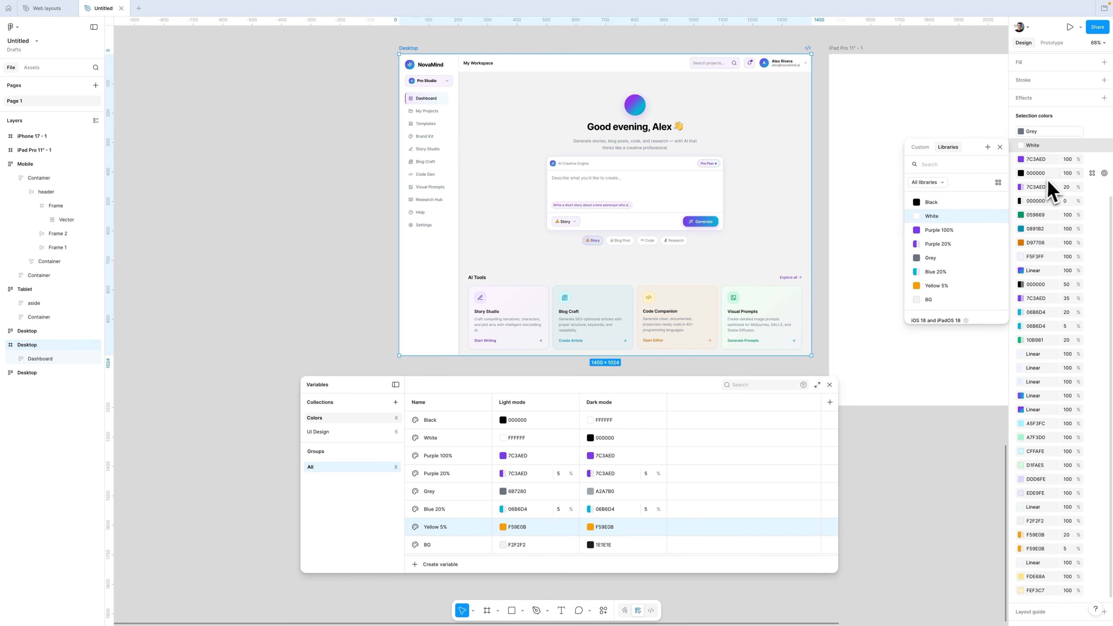
click(1091, 160)
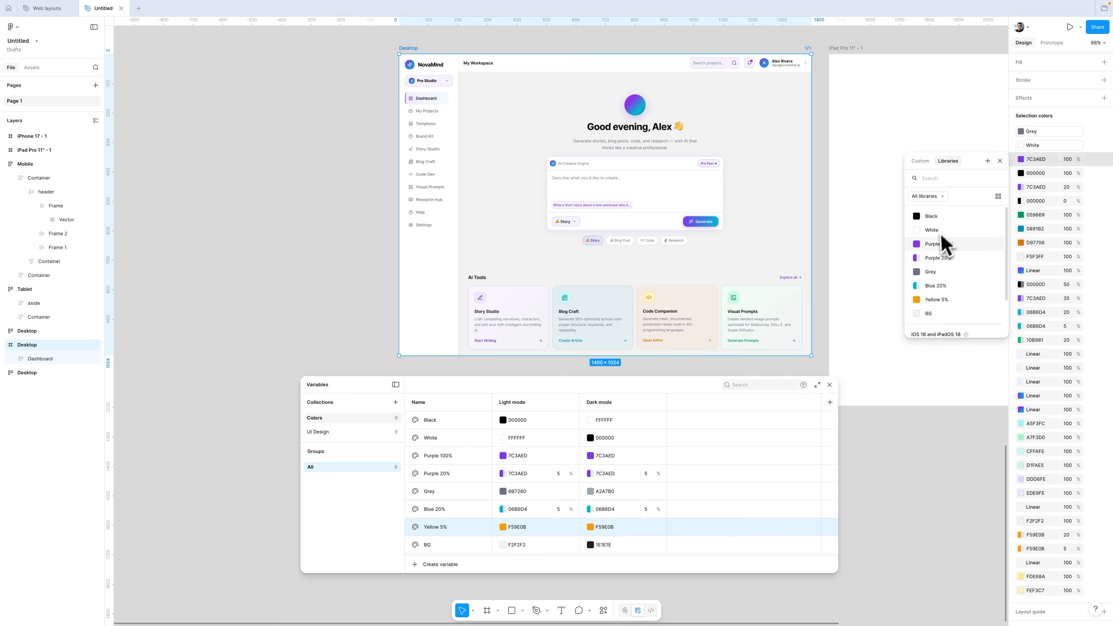
click(1091, 173)
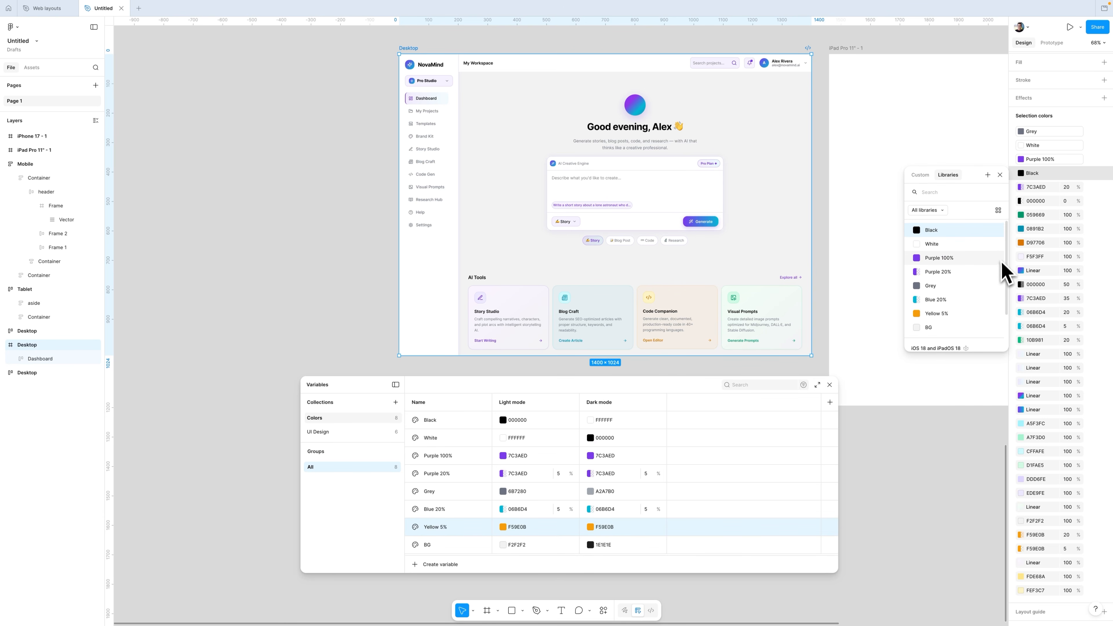
click(1092, 187)
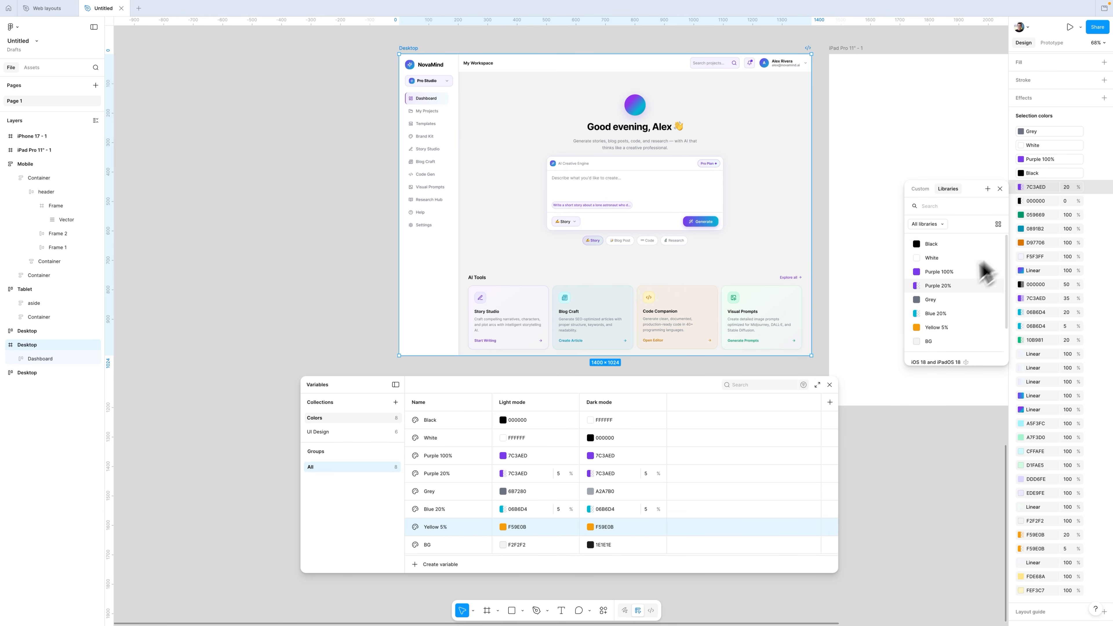
click(991, 286)
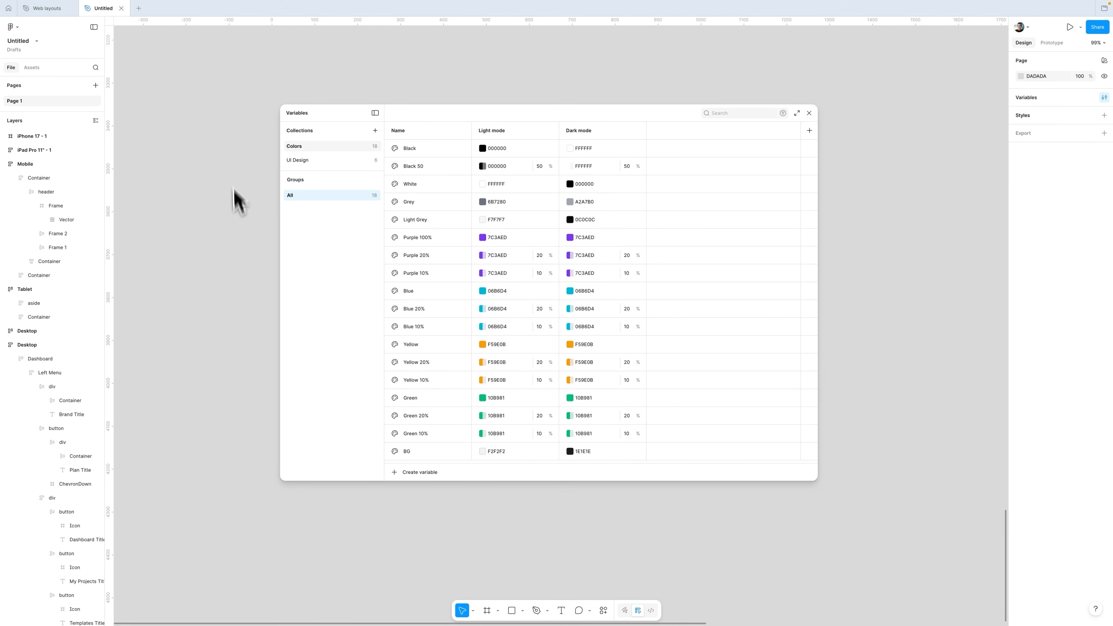
Step: Open the UI Design collection to review its Boolean variables across modes
click(324, 160)
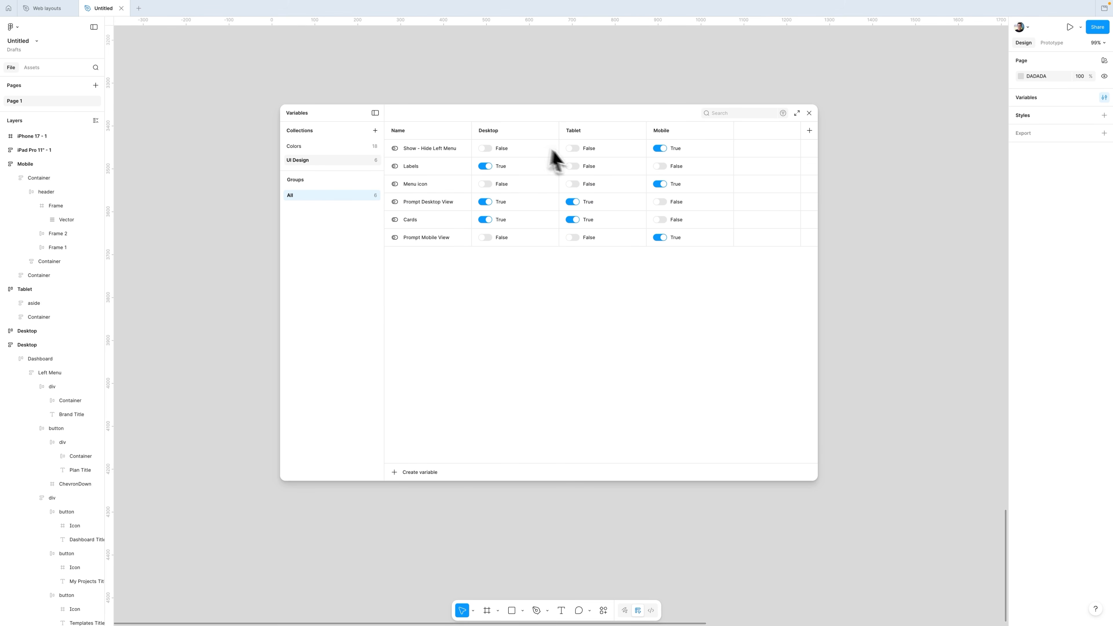
scroll(719, 232, up, 10)
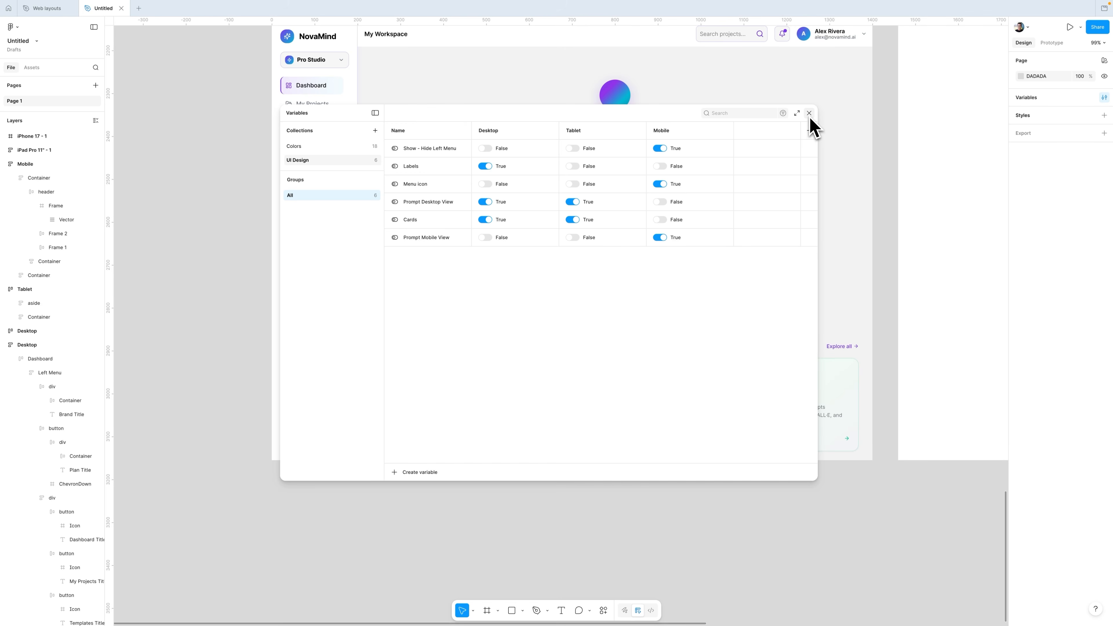
Step: Convert the Dashboard frame into a component
click(810, 113)
scroll(810, 149, up, 4)
scroll(811, 173, down, 2)
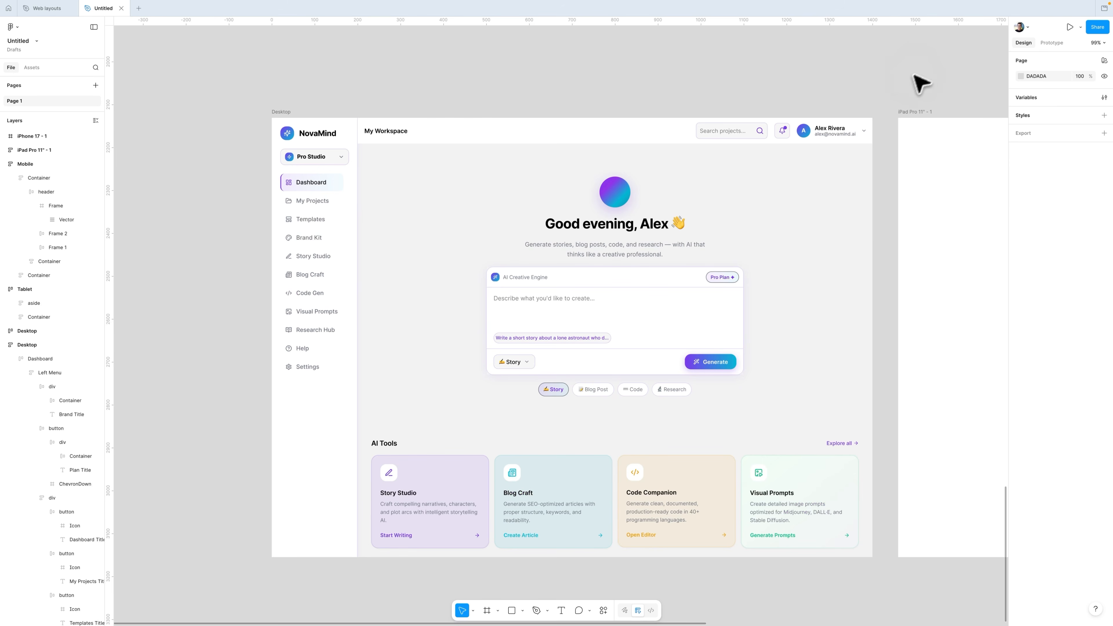
drag(888, 89, 818, 82)
scroll(693, 151, down, 4)
drag(671, 157, 612, 276)
double_click(460, 255)
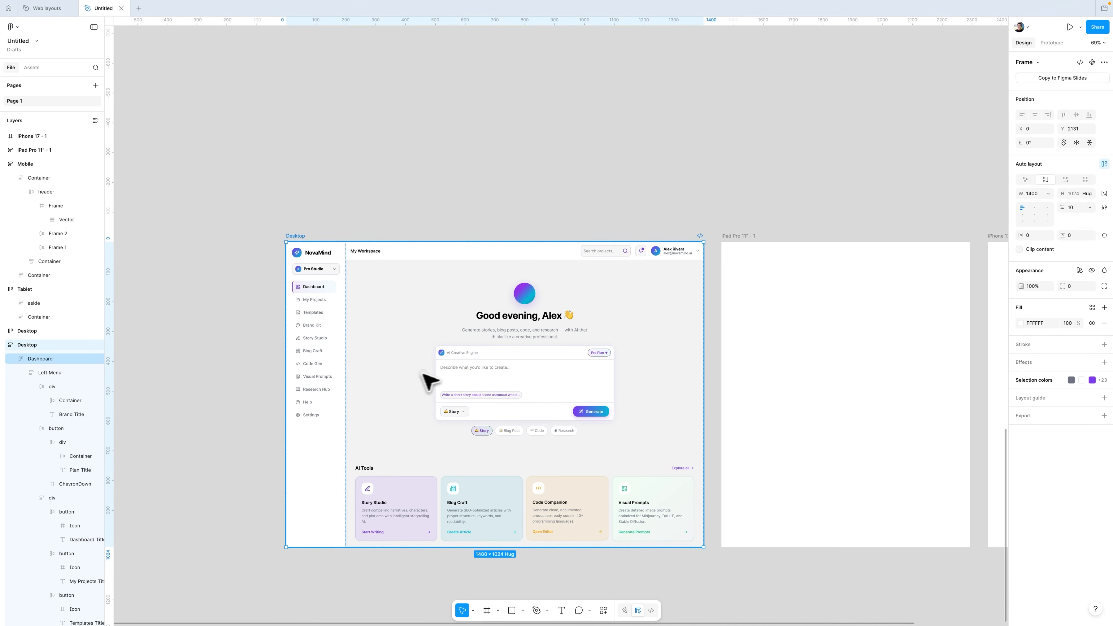
click(427, 382)
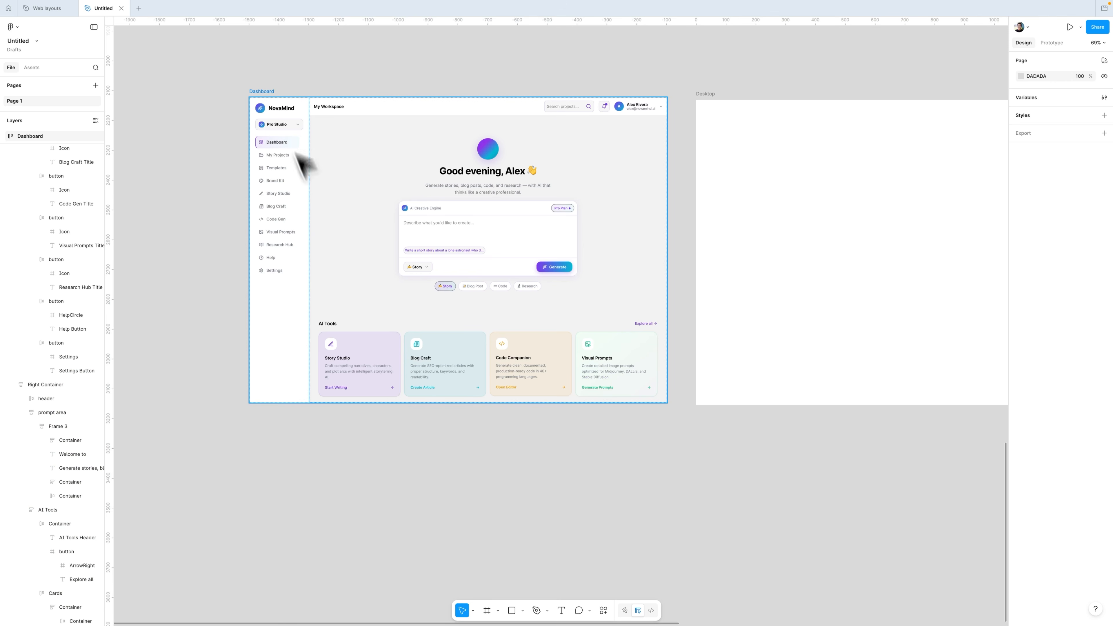
click(263, 91)
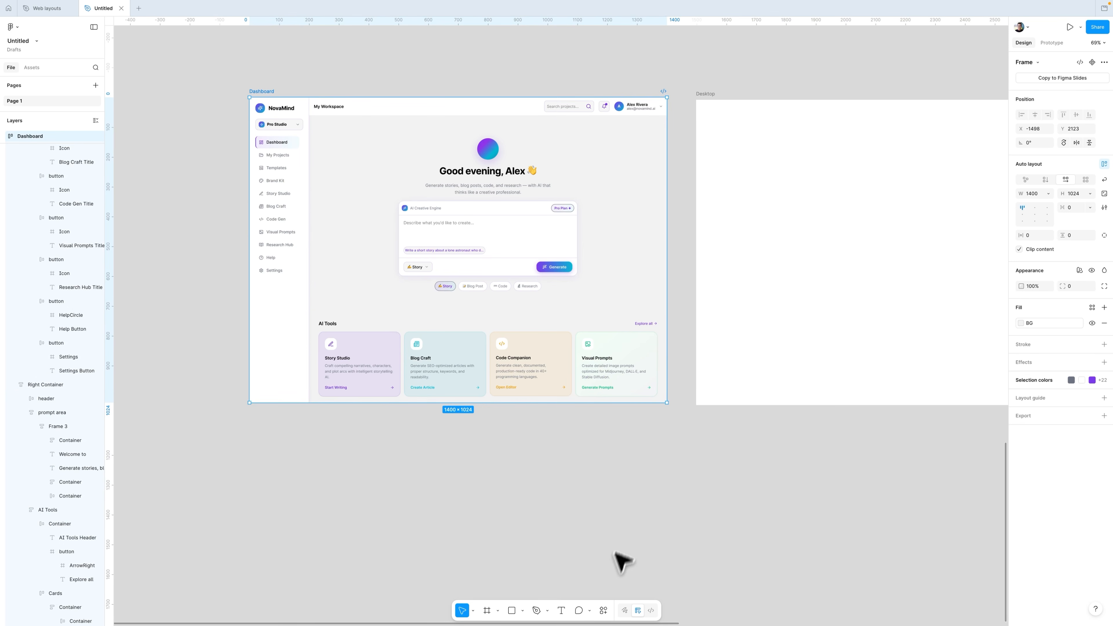
click(604, 611)
text(com)
click(529, 484)
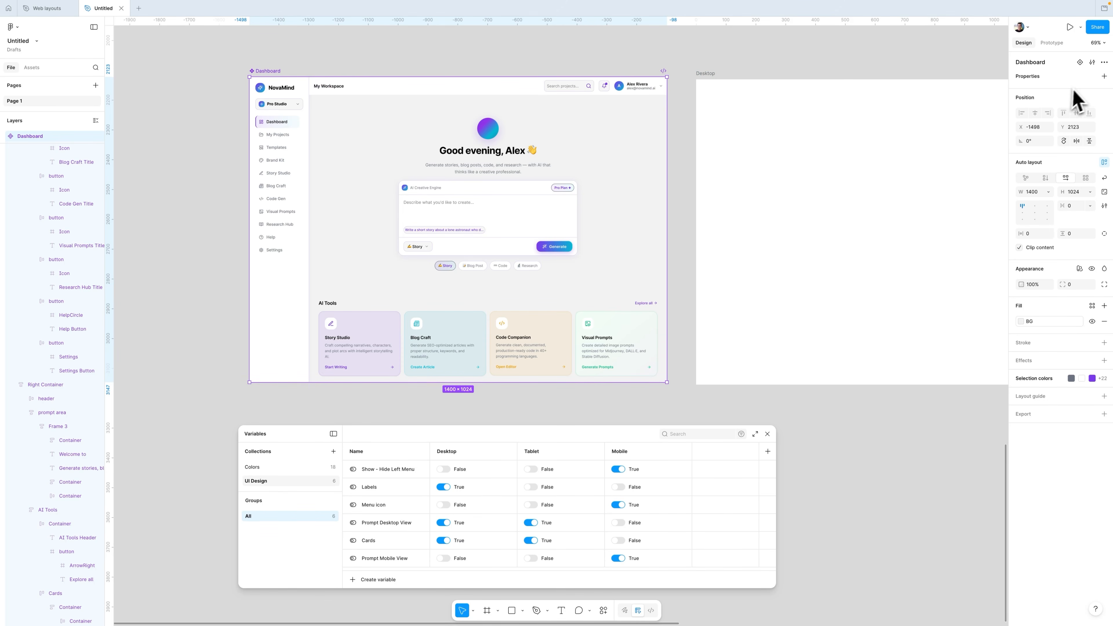
Step: Add a Boolean component property Show - Hide Left Menu bound to the Show - Hide Left Menu variable
click(1105, 76)
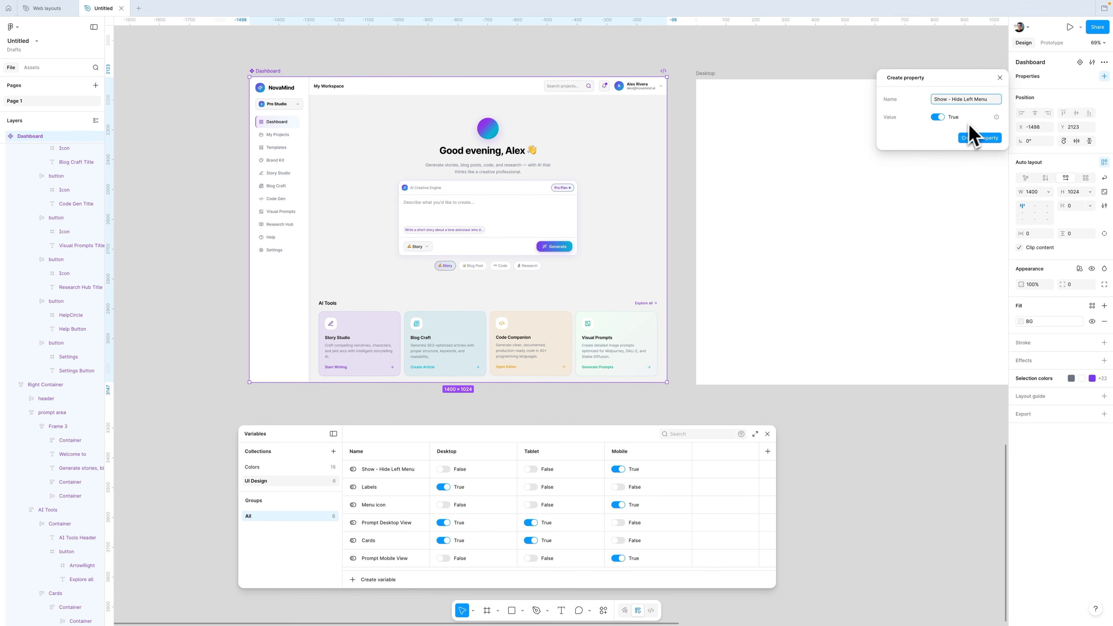
click(997, 118)
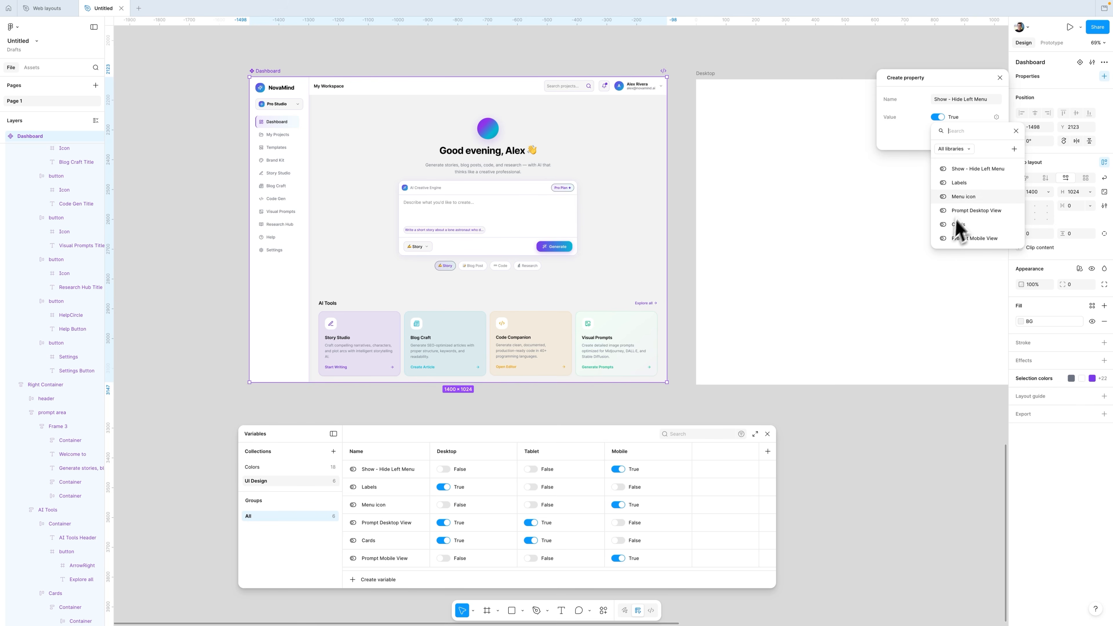
click(978, 170)
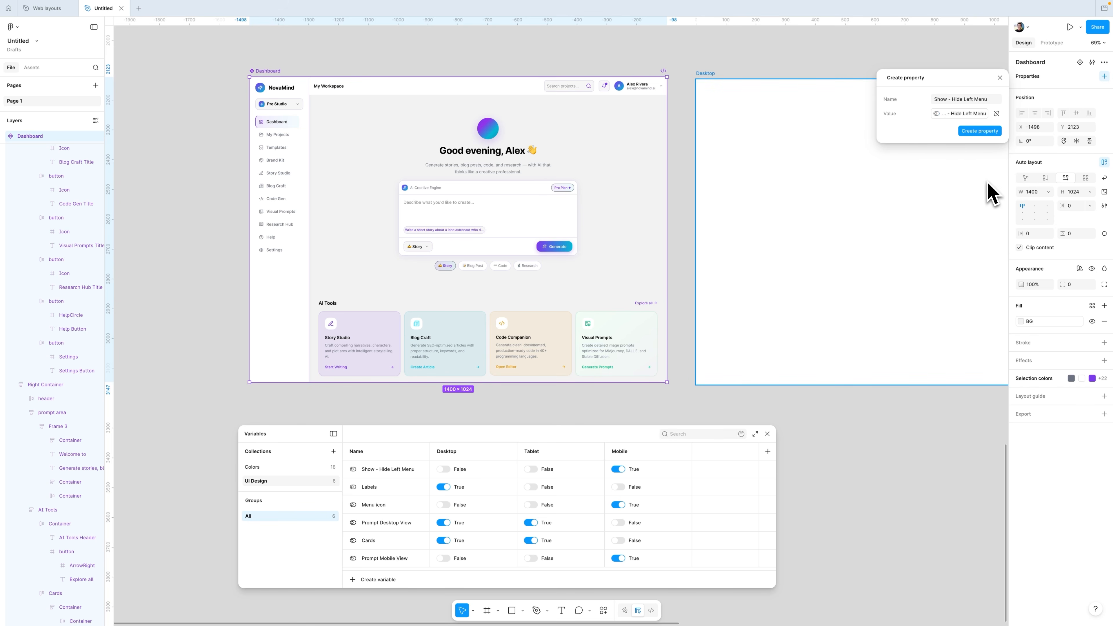
click(978, 131)
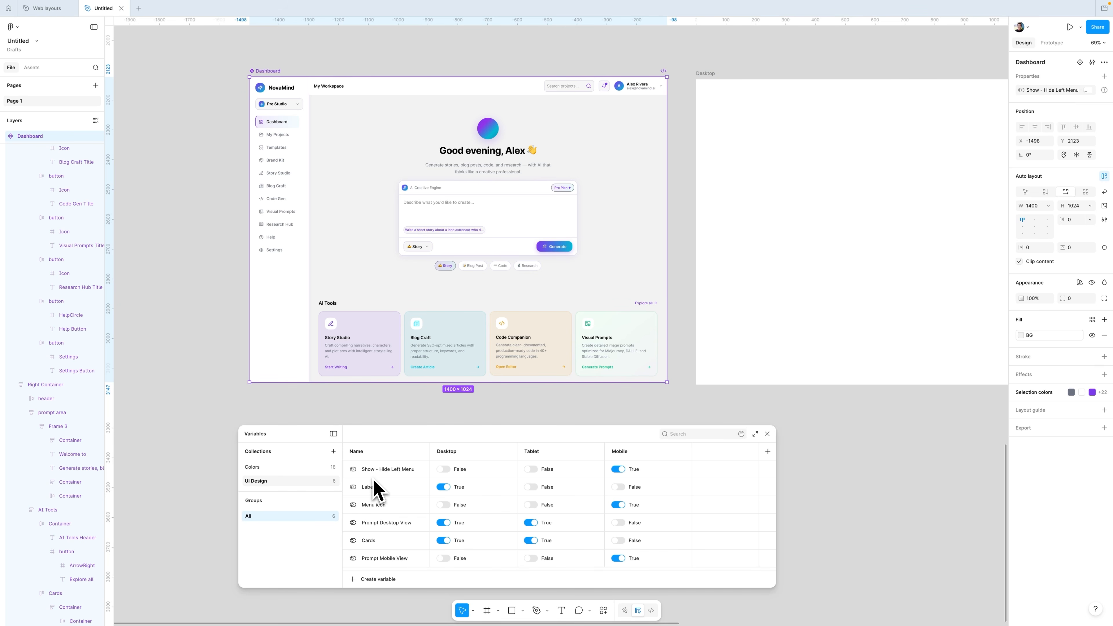
Step: Add a Boolean component property named Labels
click(1105, 76)
click(1086, 122)
text(Labels)
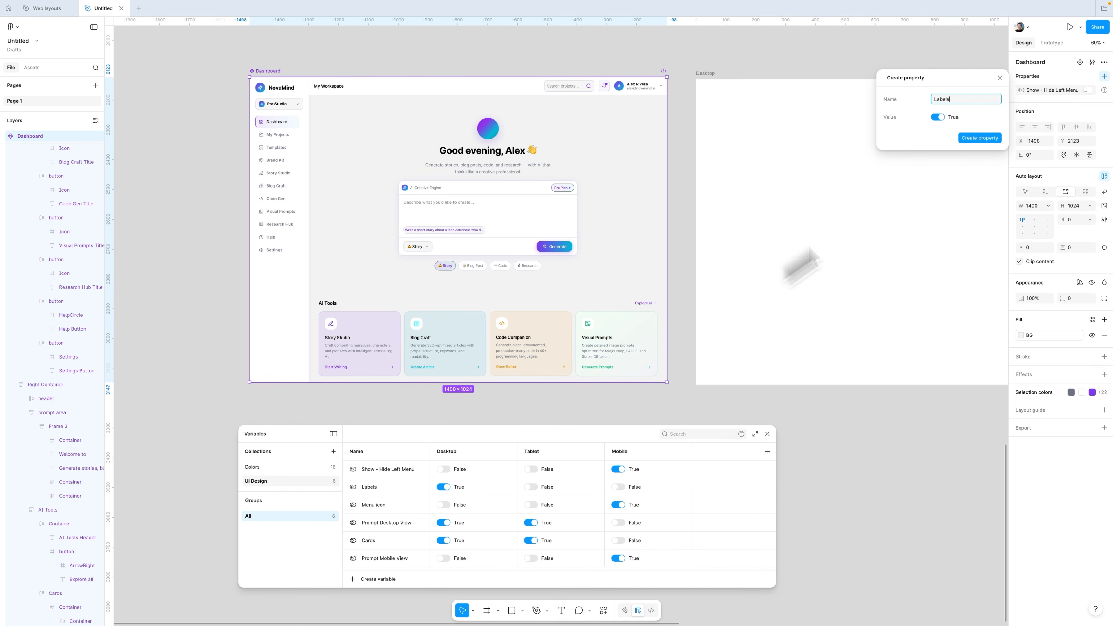
click(978, 131)
Step: Add a Boolean component property named Menu icon
click(1104, 76)
click(1104, 77)
click(1086, 122)
text(Menu icon)
click(991, 130)
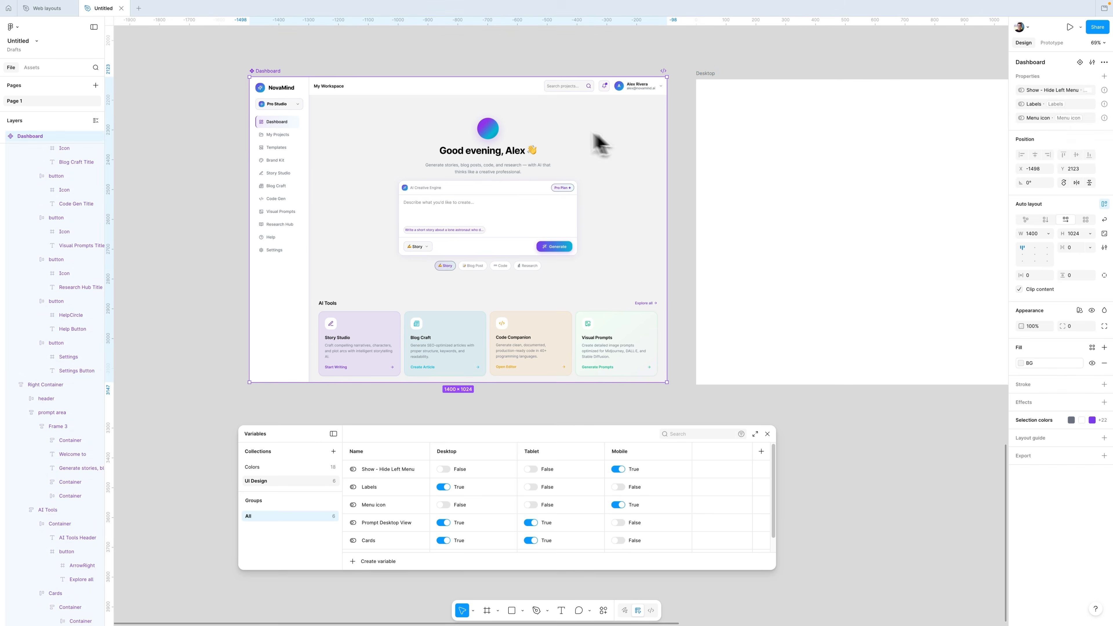
Step: Add a Boolean component property named Prompt Desktop view
click(1105, 77)
drag(706, 570, 706, 588)
click(1104, 76)
click(1086, 122)
text(Prompt Desktop view)
click(980, 138)
Step: Add a Boolean component property named Cards bound to the Cards variable
click(1105, 76)
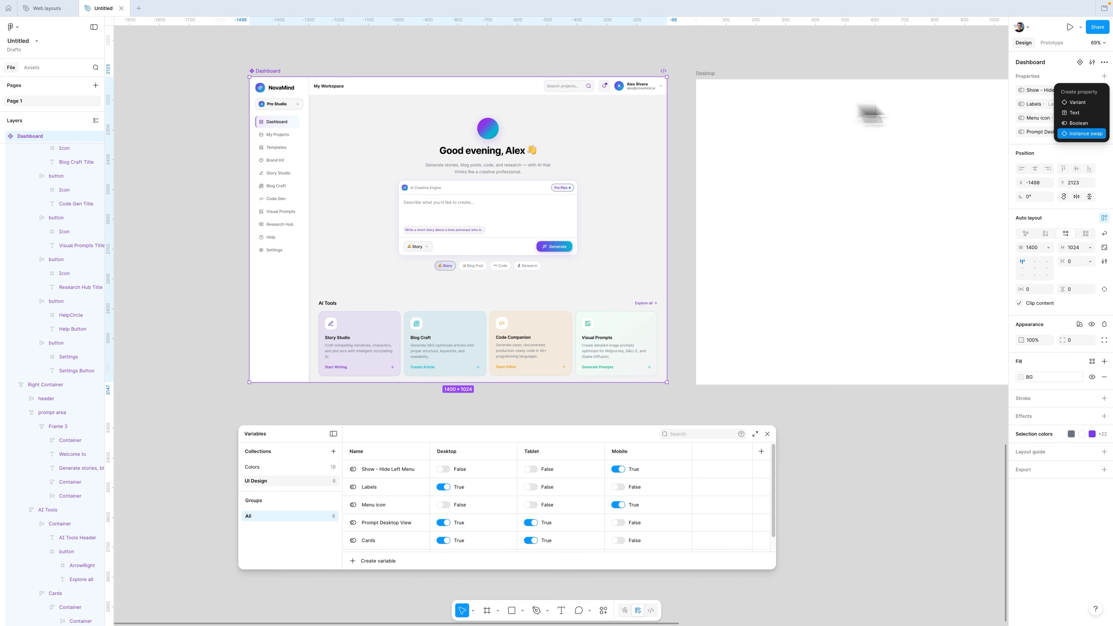
click(1086, 132)
text(Cards)
click(997, 117)
click(960, 224)
Step: Add a Boolean component property named Prompt Mobile view
text(Prompt Mobile view)
click(980, 136)
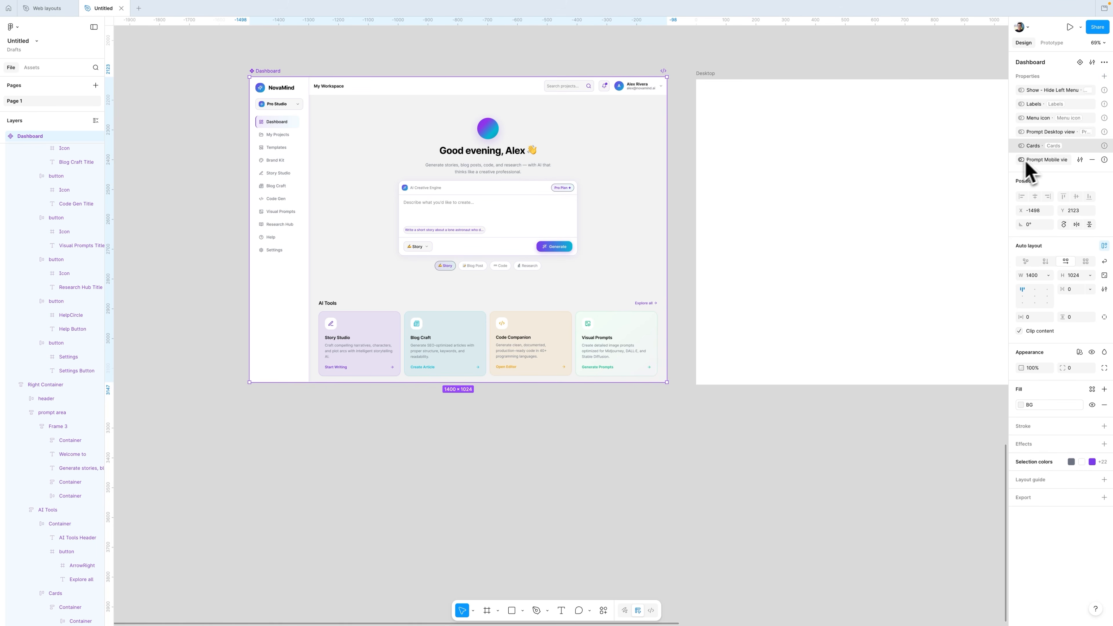
drag(1008, 177, 978, 176)
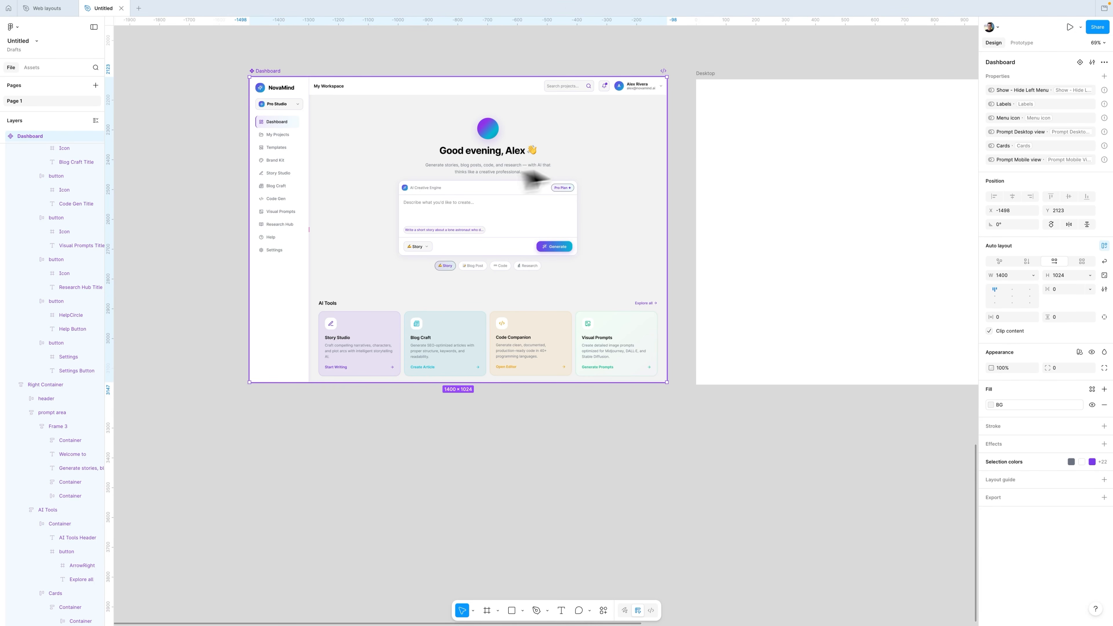
click(494, 217)
key(Escape)
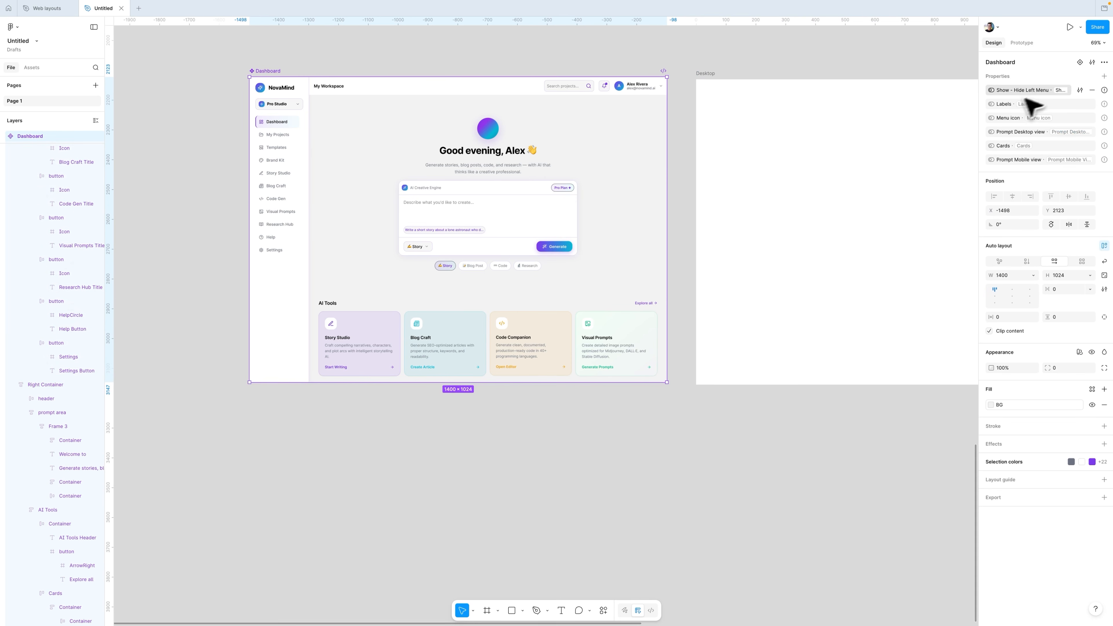
Step: Bind the Left Menu's visibility to the Show - Hide Left Menu property
click(302, 203)
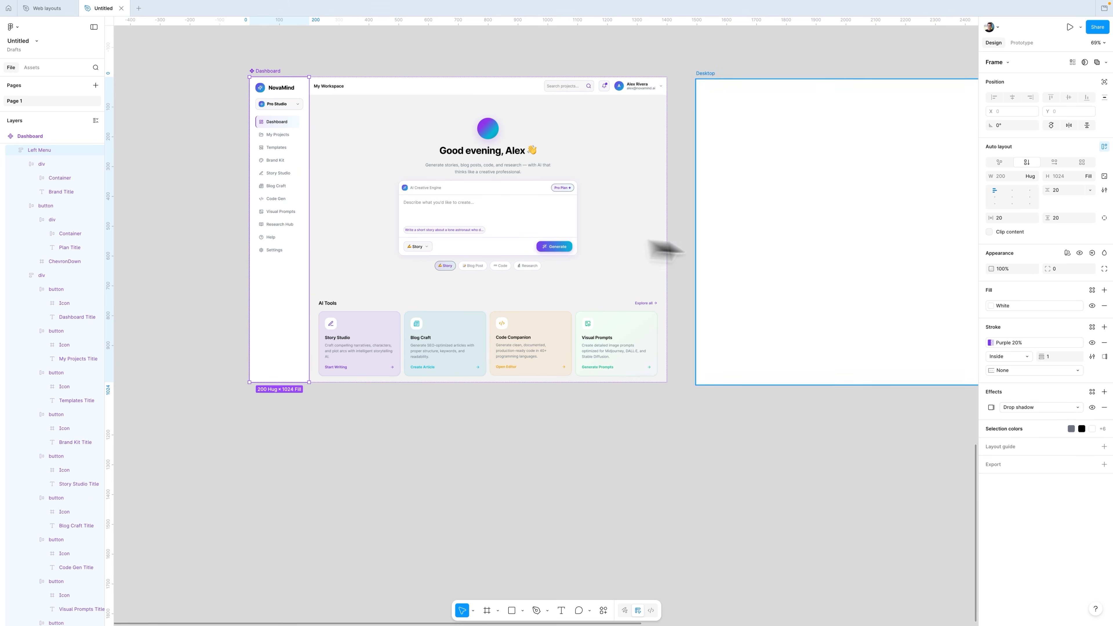
click(1092, 253)
click(1062, 323)
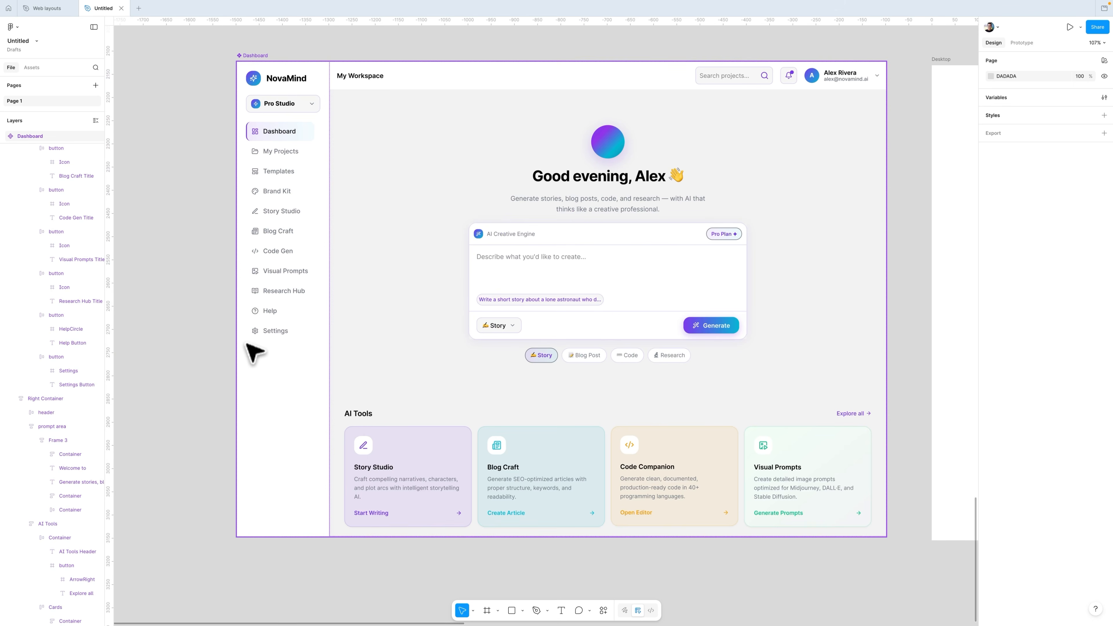
Step: Bind the visibility of the sidebar labels, brand title, plan name, search placeholder and user details to the Labels property
super+click(268, 331)
shift+super+click(271, 310)
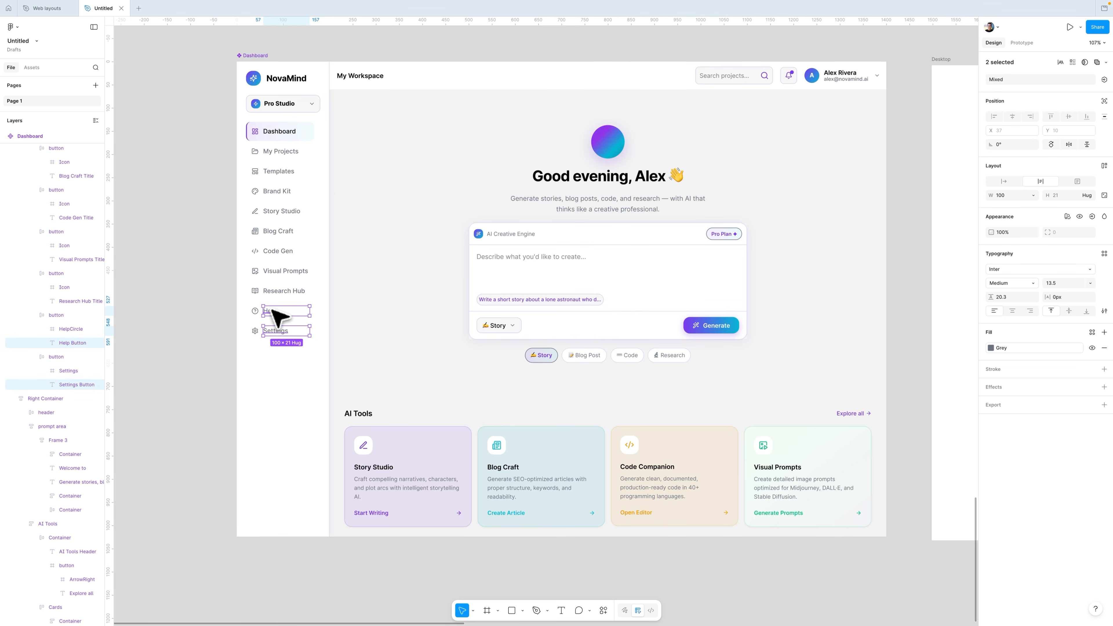
shift+super+click(281, 291)
shift+super+click(282, 271)
shift+super+click(277, 251)
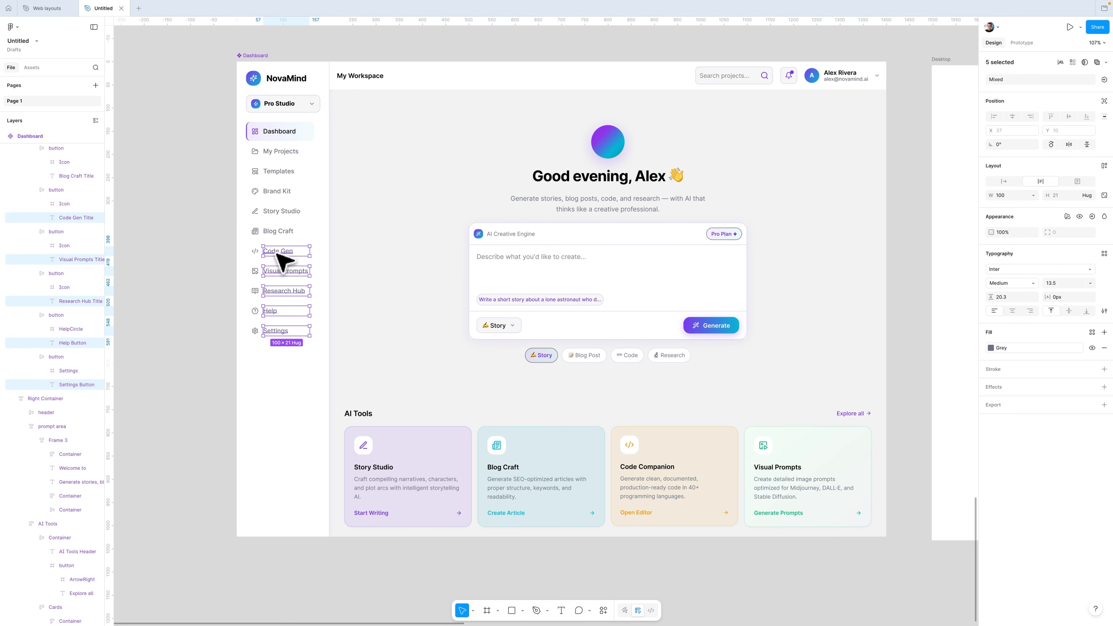
shift+super+click(285, 212)
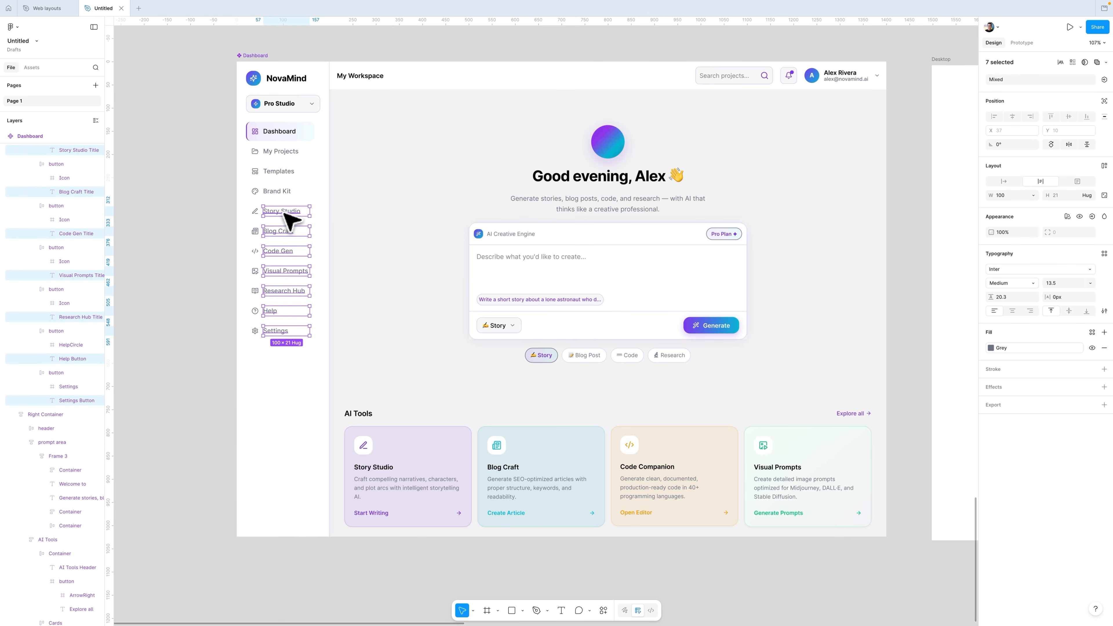
shift+super+click(277, 193)
shift+super+click(280, 173)
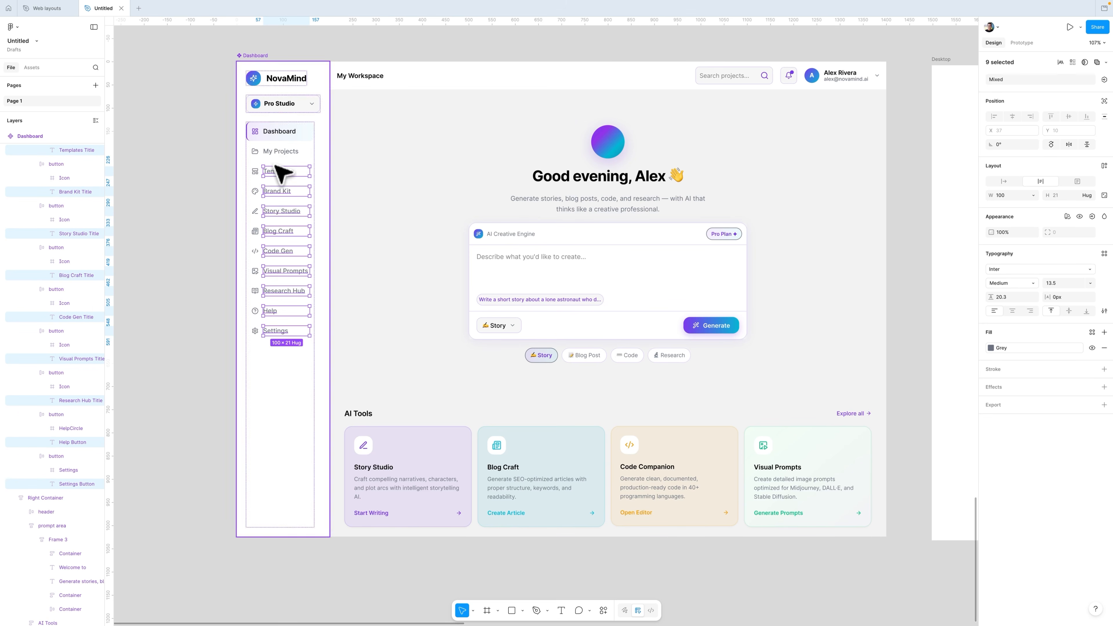
shift+super+click(282, 153)
shift+super+click(284, 133)
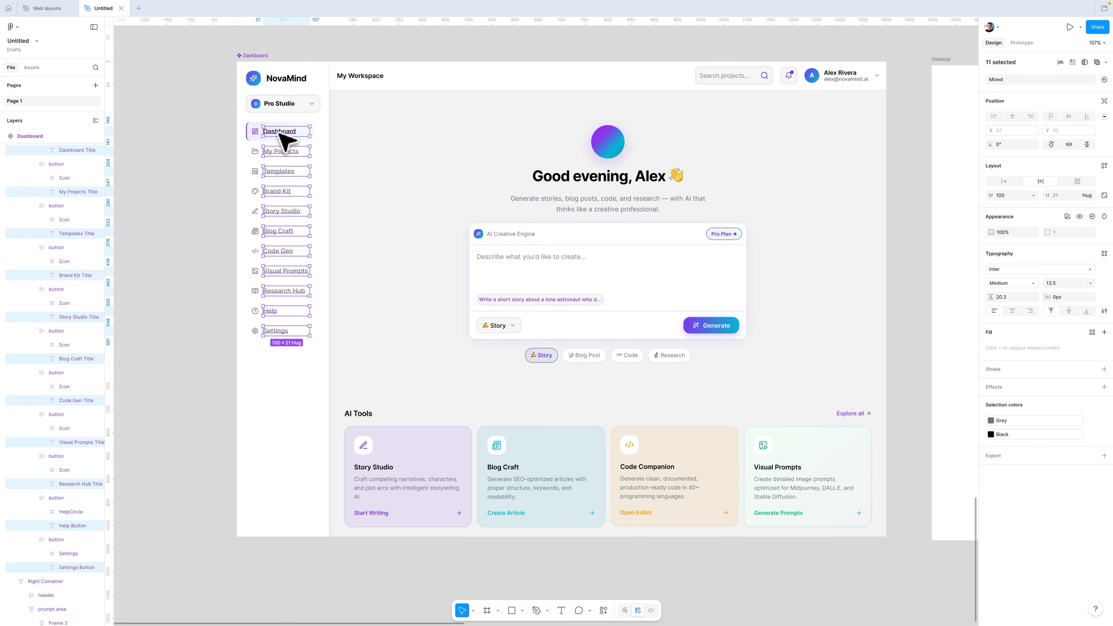
shift+super+click(279, 105)
shift+super+click(312, 103)
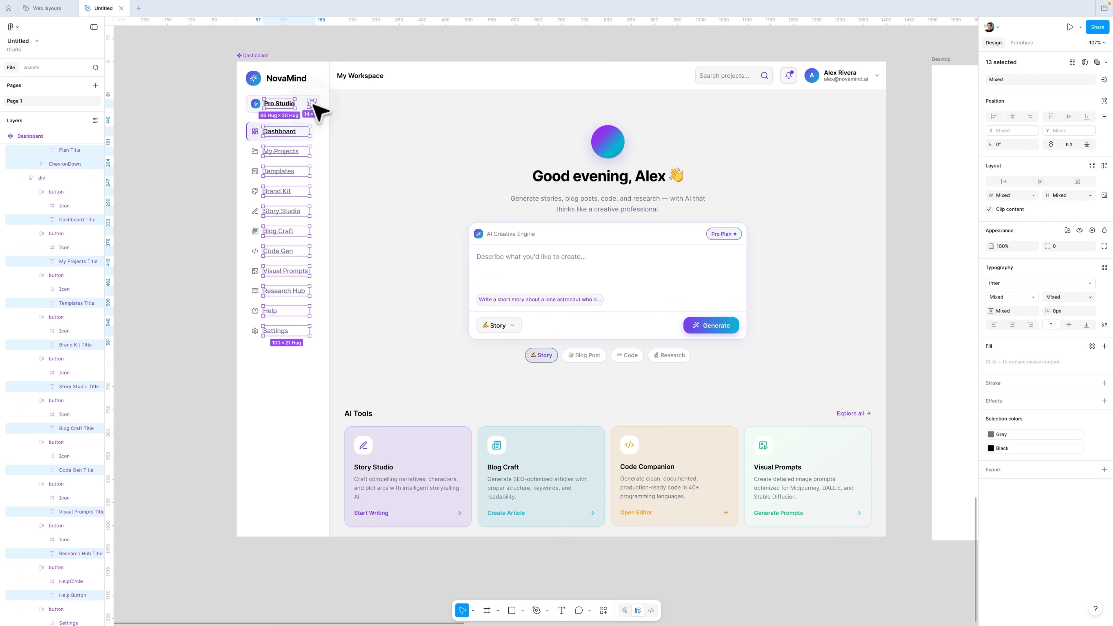
shift+super+click(299, 81)
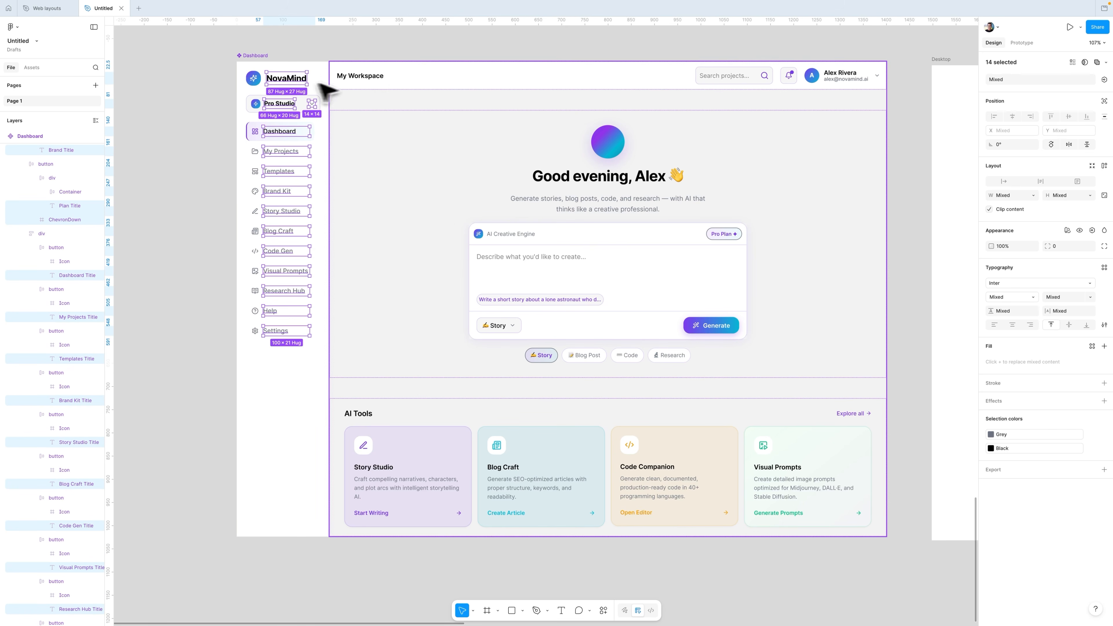
shift+super+click(727, 76)
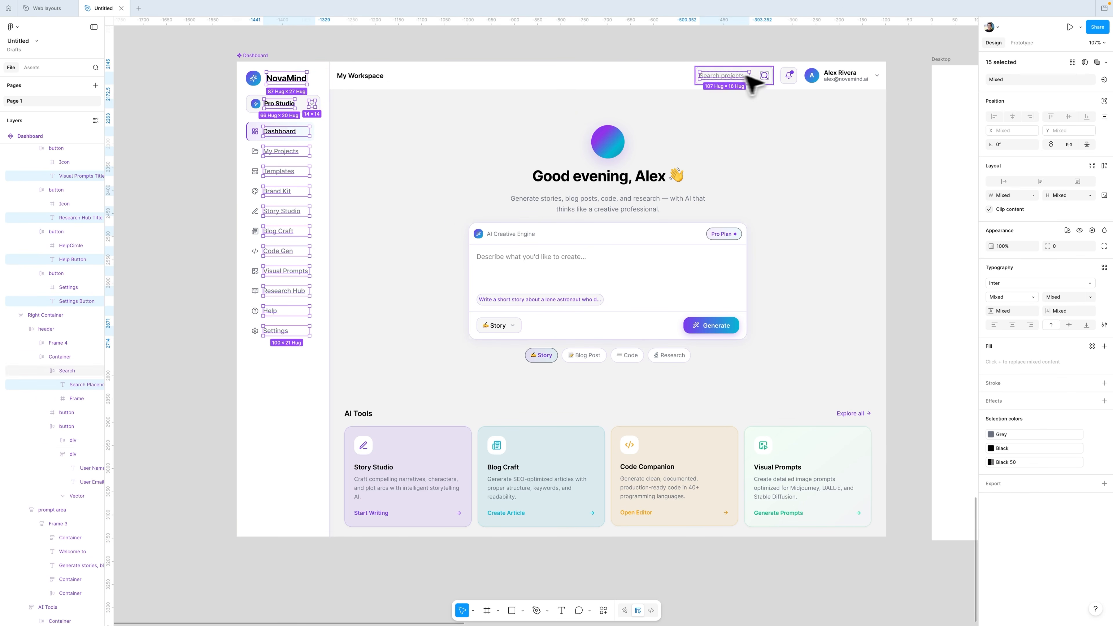
shift+super+click(839, 74)
shift+super+click(860, 81)
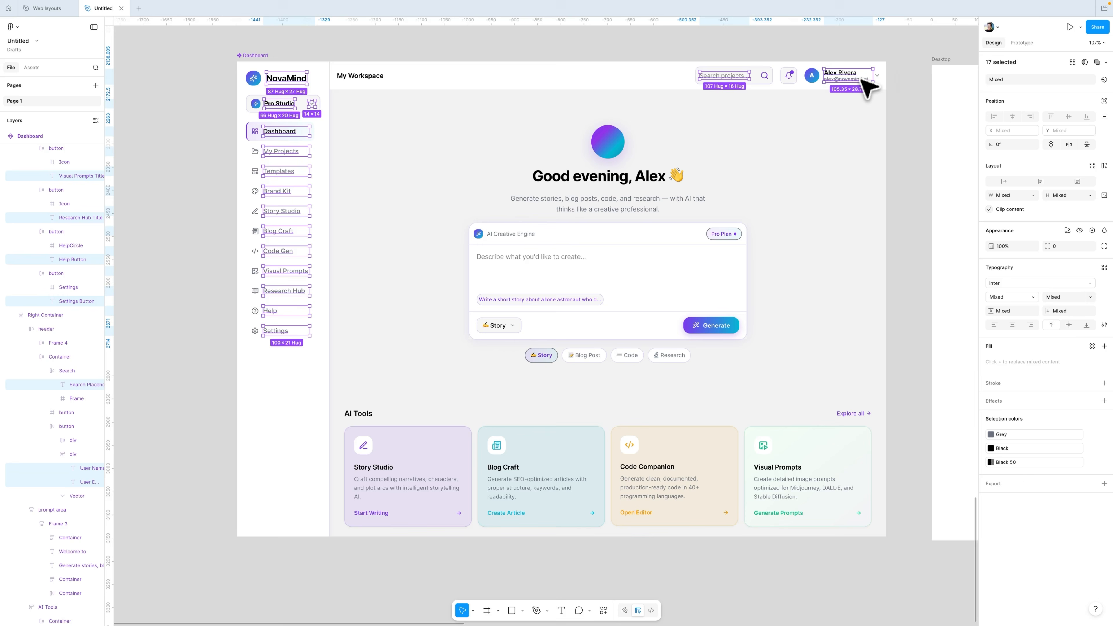
click(1092, 231)
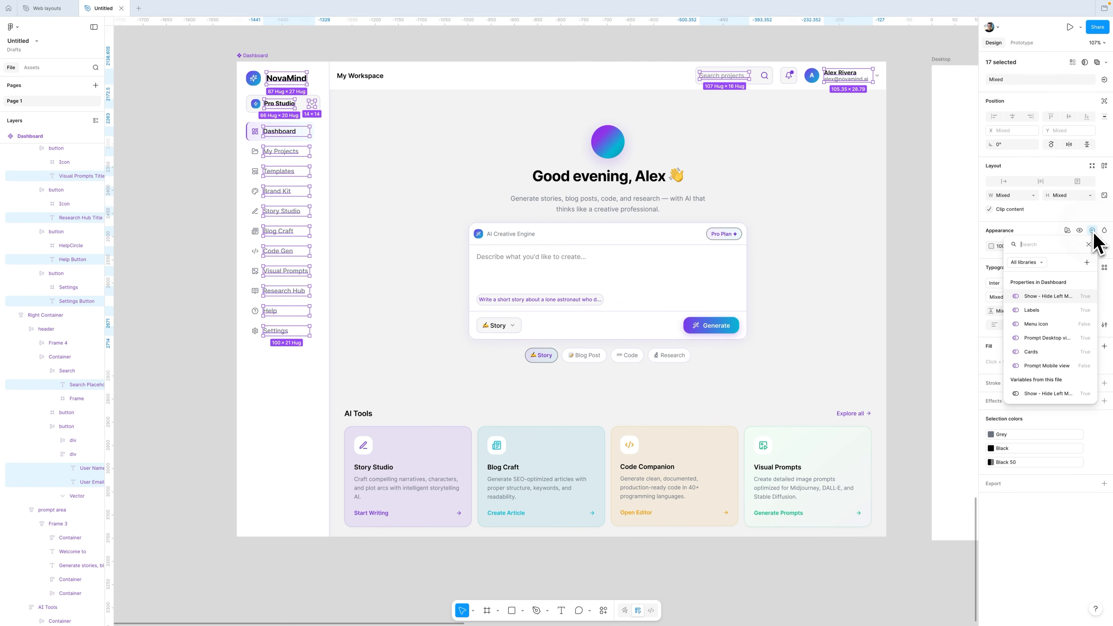
click(1033, 310)
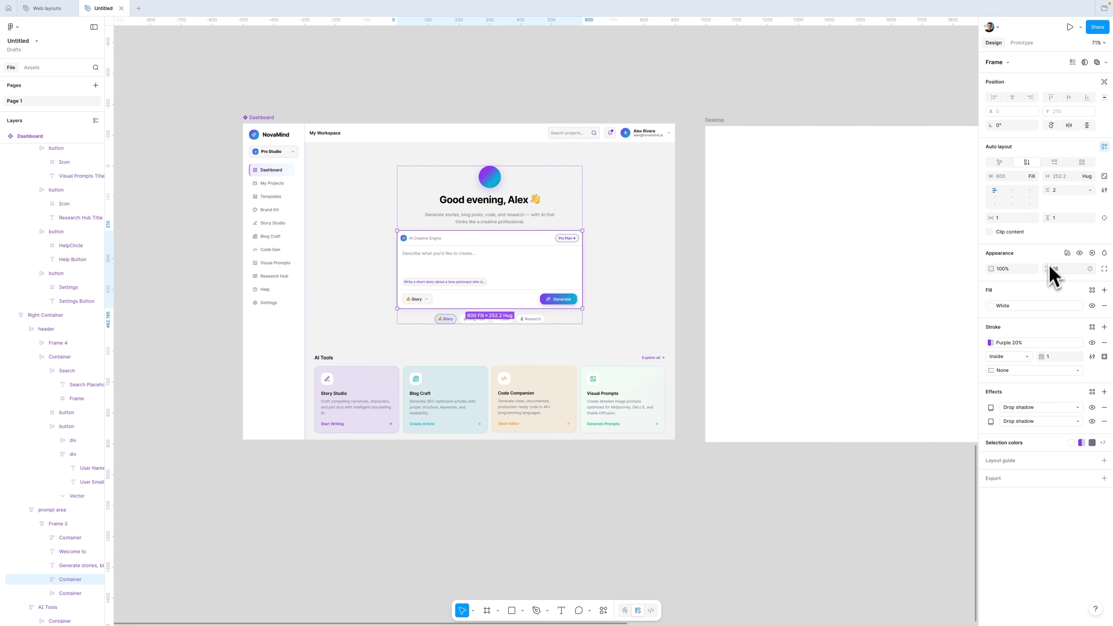
Step: Bind the prompt container's visibility to Prompt Desktop view and the AI Tools section's visibility to Cards
click(1092, 254)
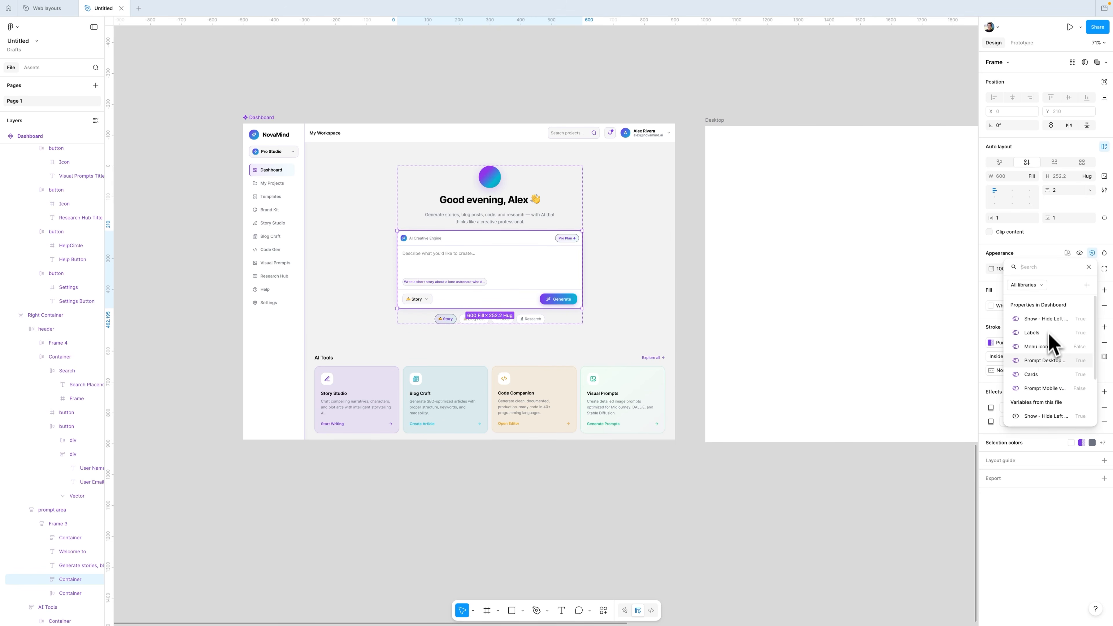
click(1046, 362)
click(390, 390)
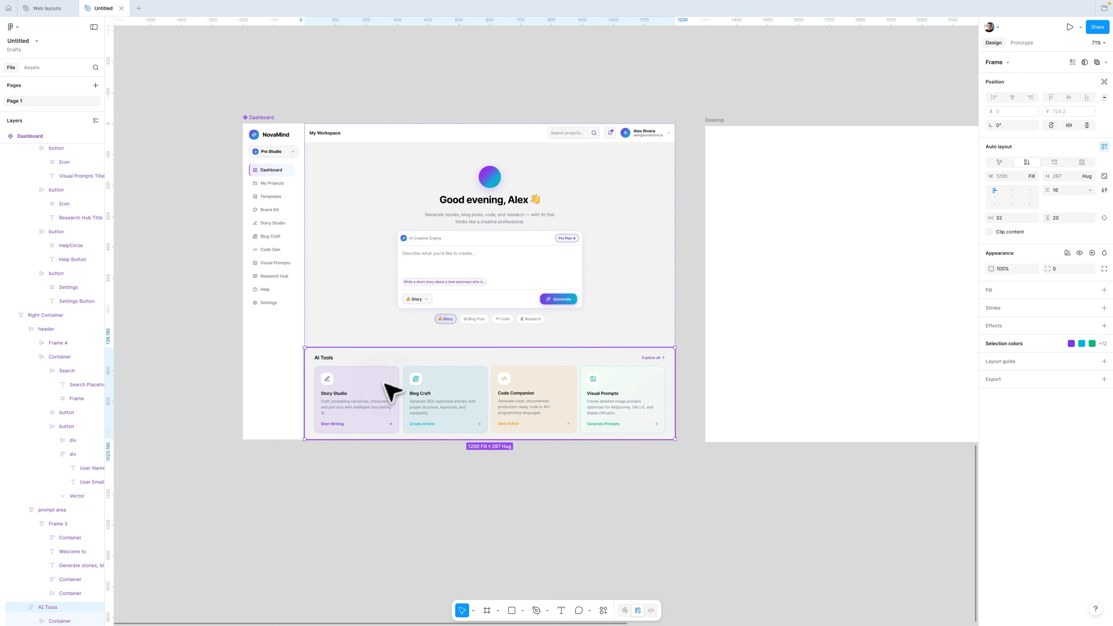
click(1093, 253)
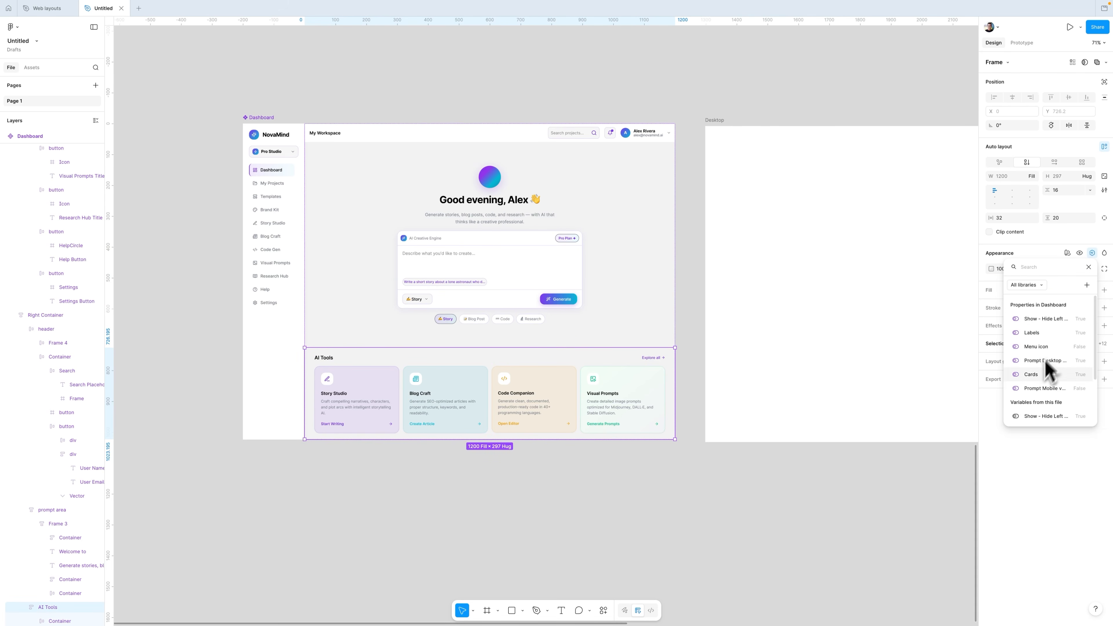
click(1045, 373)
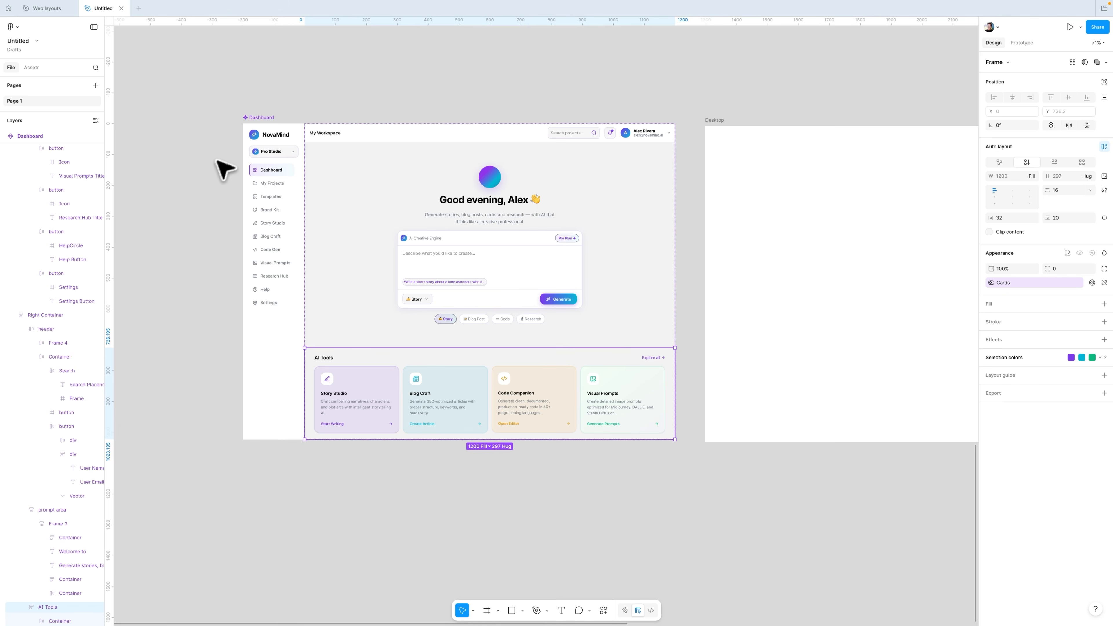
Step: Bind the header's Menu icon visibility to the Menu icon property
scroll(323, 141, up, 3)
click(327, 135)
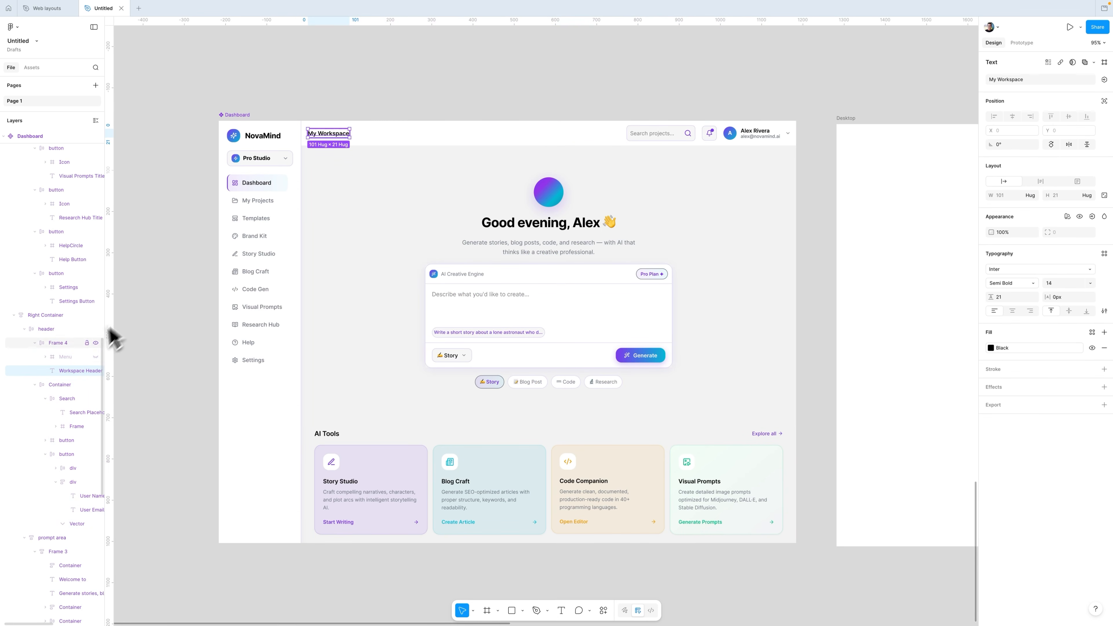
click(67, 361)
click(1079, 211)
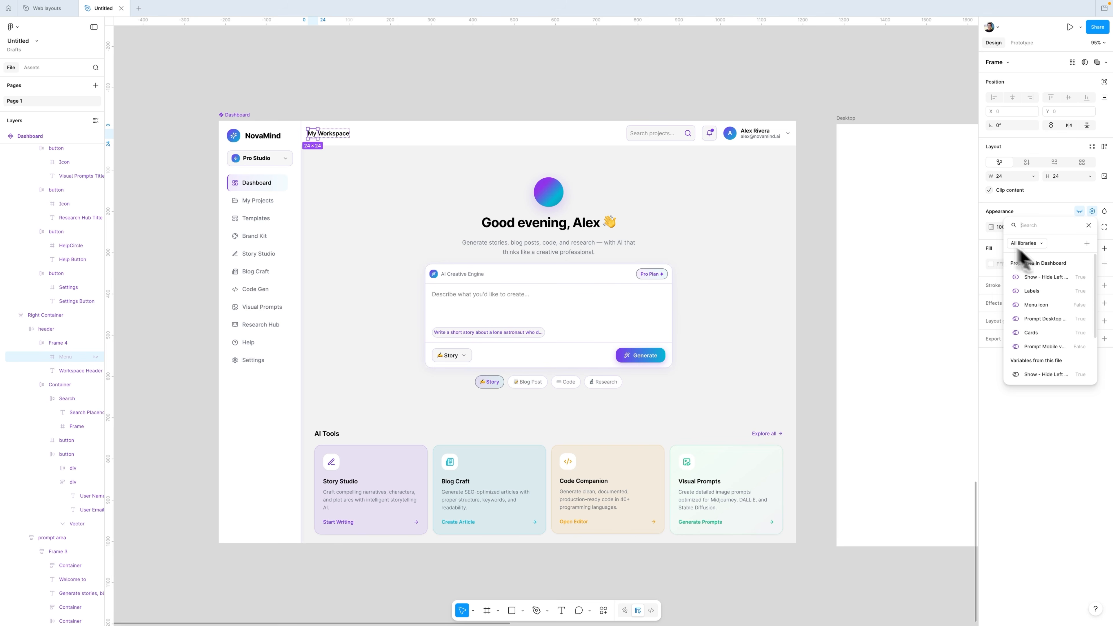
click(1031, 308)
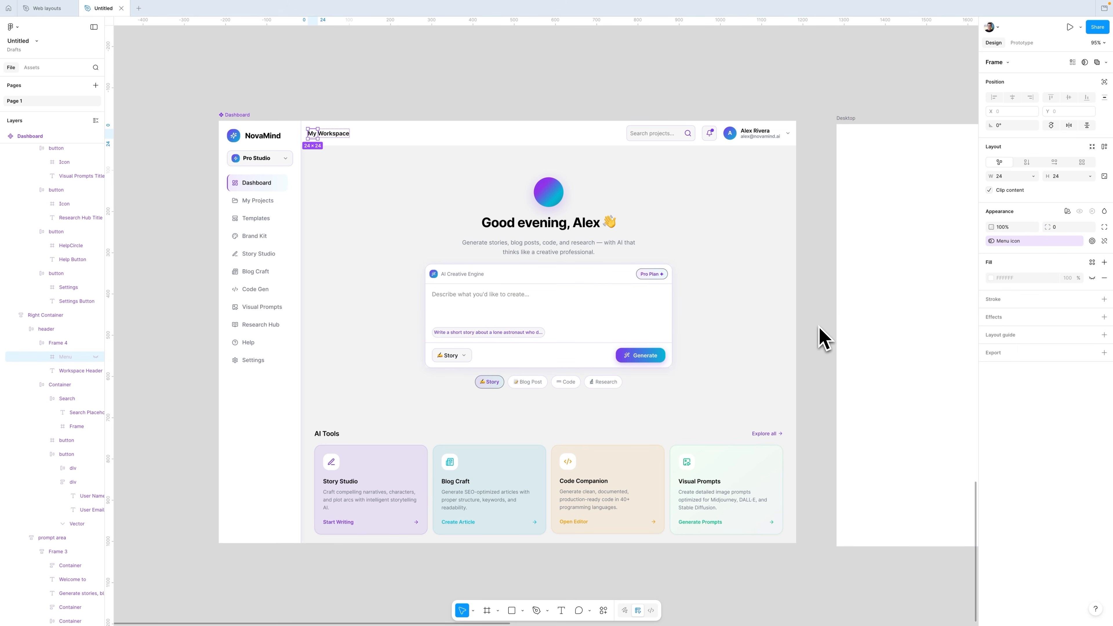
Step: Bind the mobile prompt's visibility to the Prompt Mobile View property
click(80, 566)
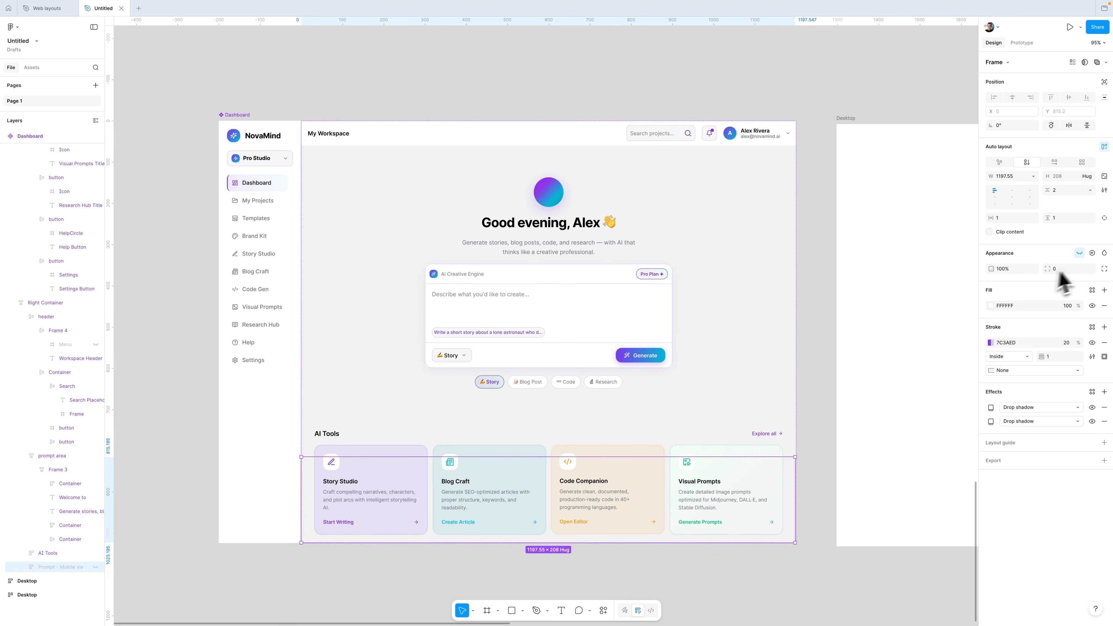
click(1093, 254)
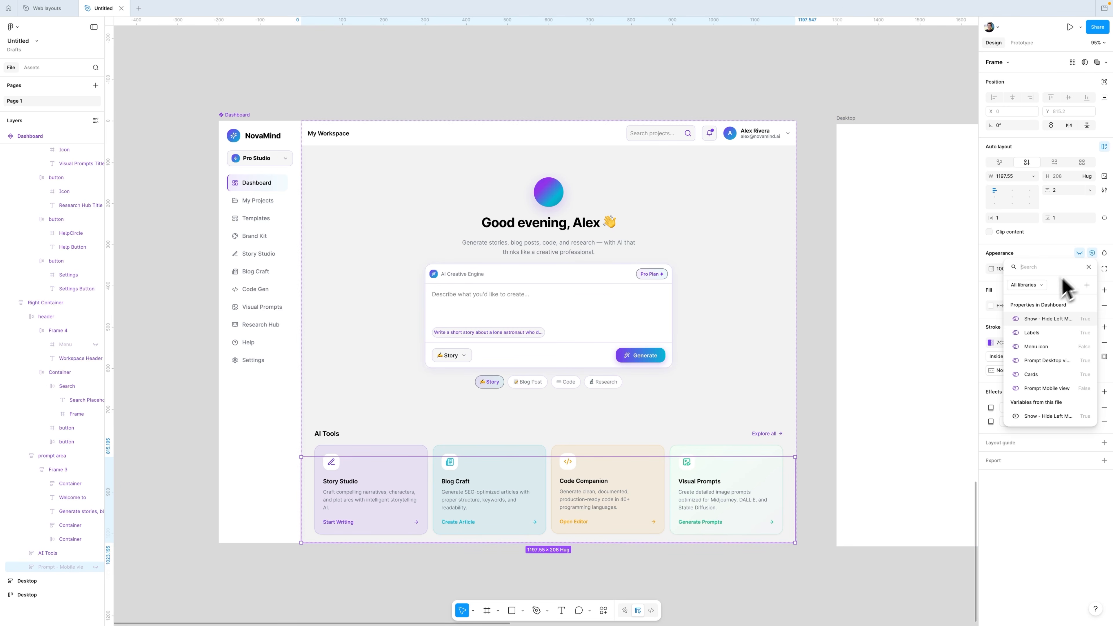
click(1038, 397)
click(529, 274)
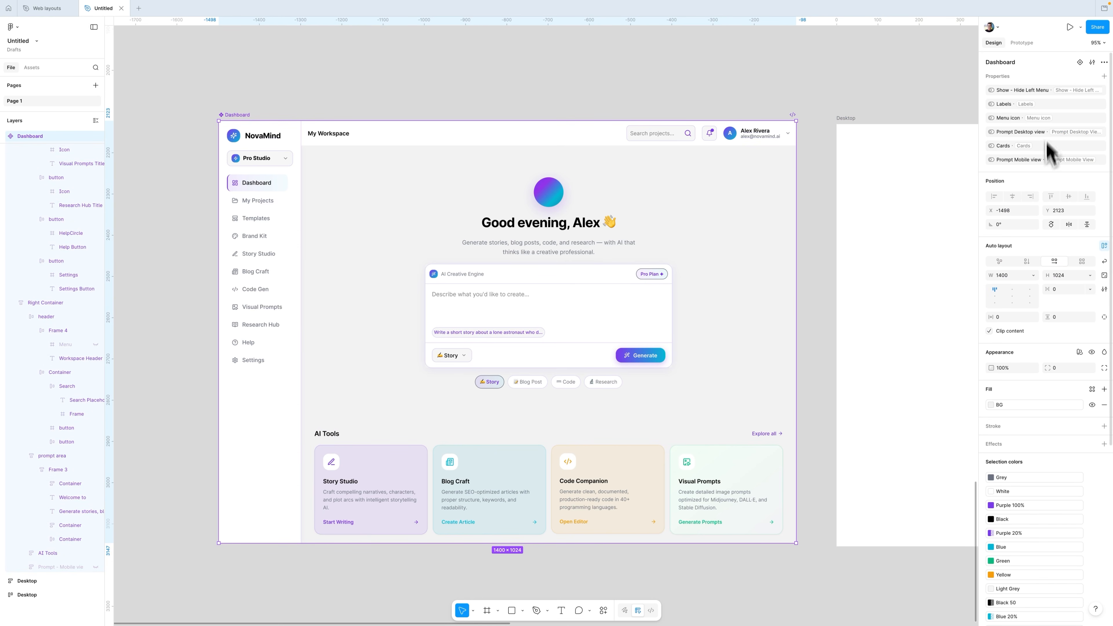
Step: Place a Dashboard component instance into the Desktop frame and set its width to fill the container
scroll(1034, 281, down, 3)
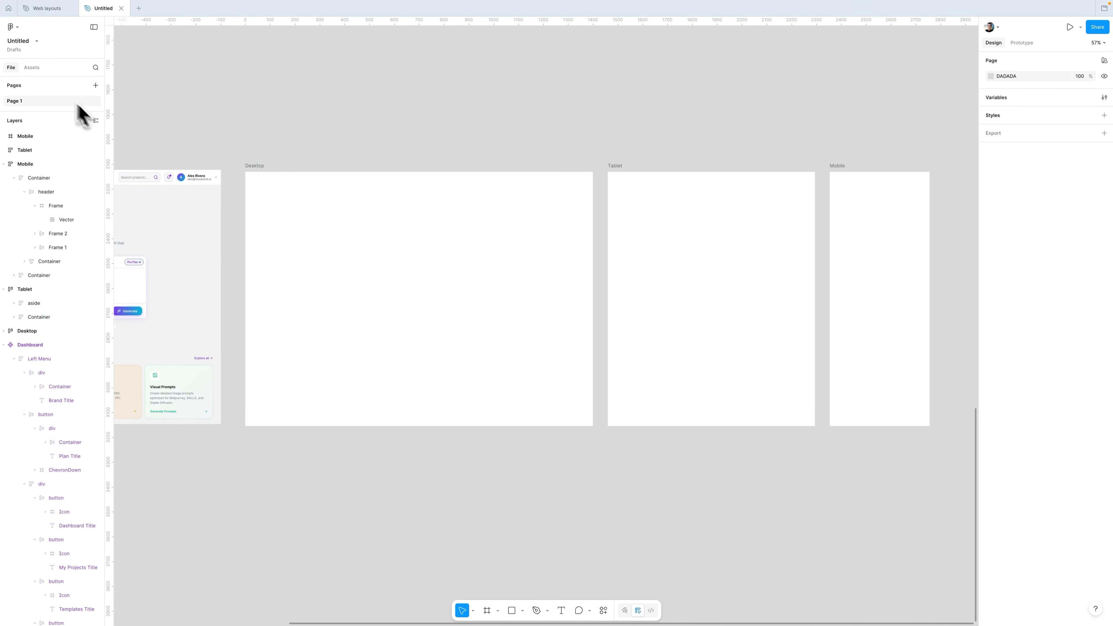
click(32, 66)
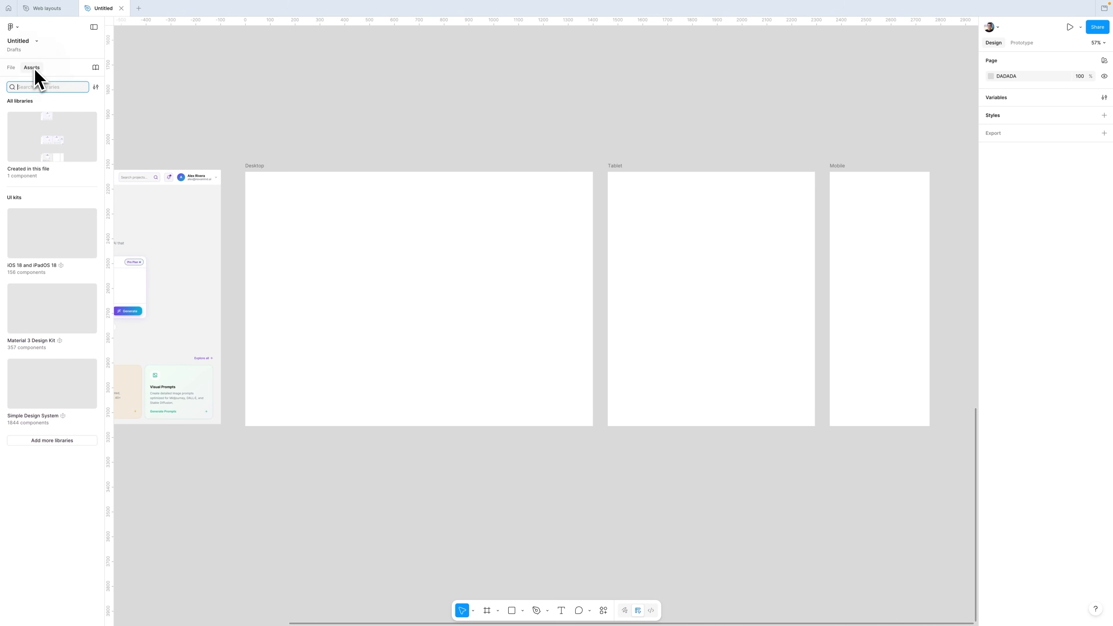
click(37, 135)
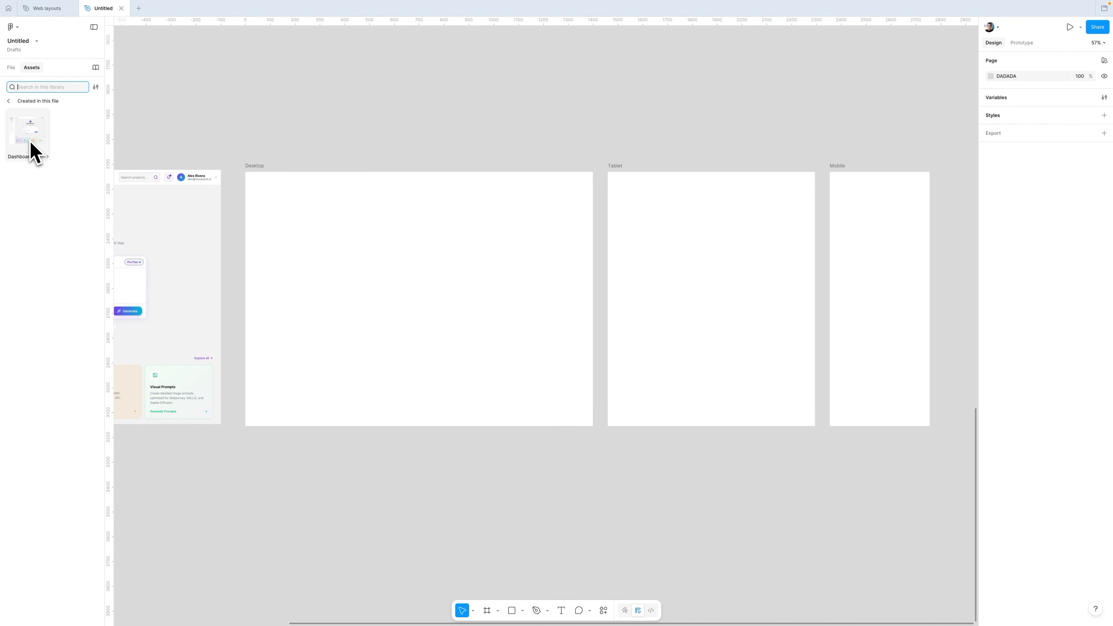
drag(33, 151, 400, 285)
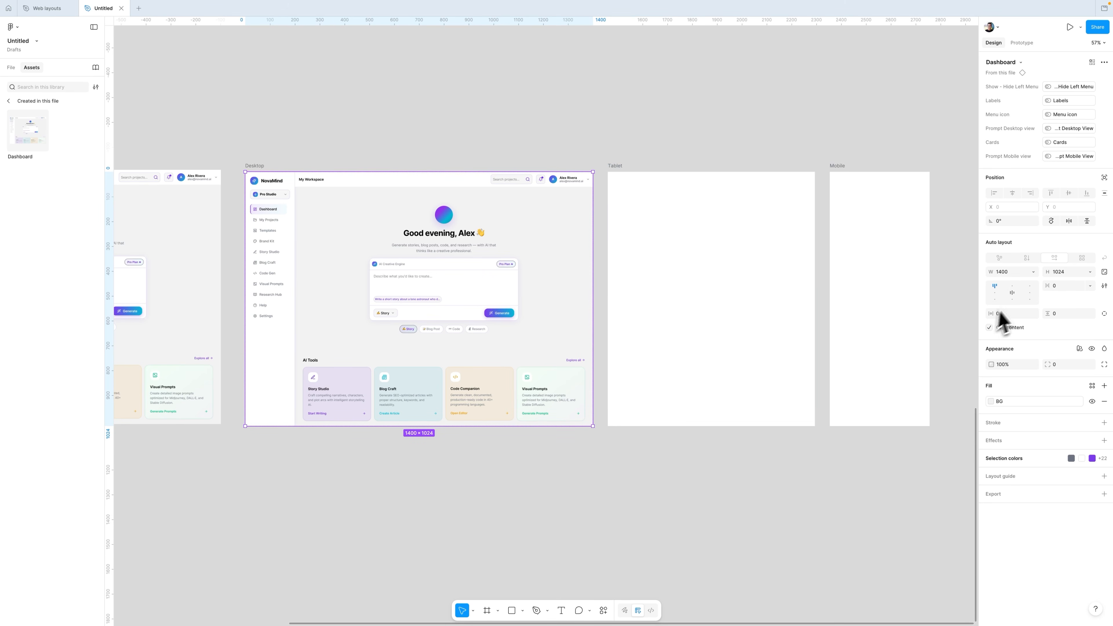
click(1034, 272)
click(1017, 299)
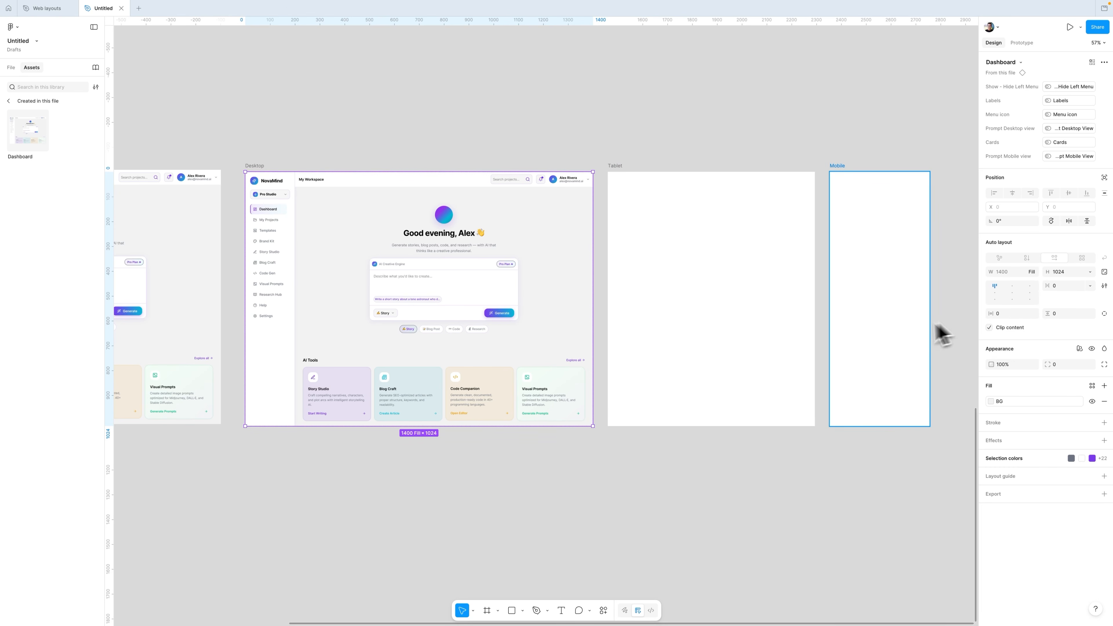
Step: Place a Dashboard instance into the Tablet frame with its width set to fill the container
drag(28, 131, 743, 353)
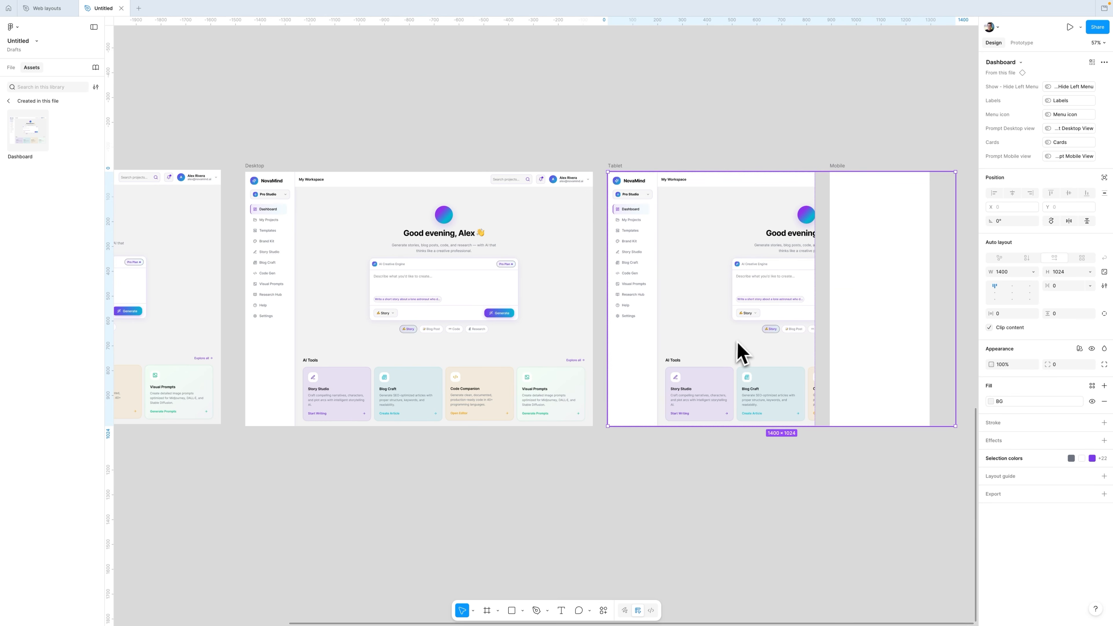
click(1033, 273)
click(1019, 294)
Step: Place a Dashboard instance into the Mobile frame with its width set to fill the container
drag(27, 130, 873, 369)
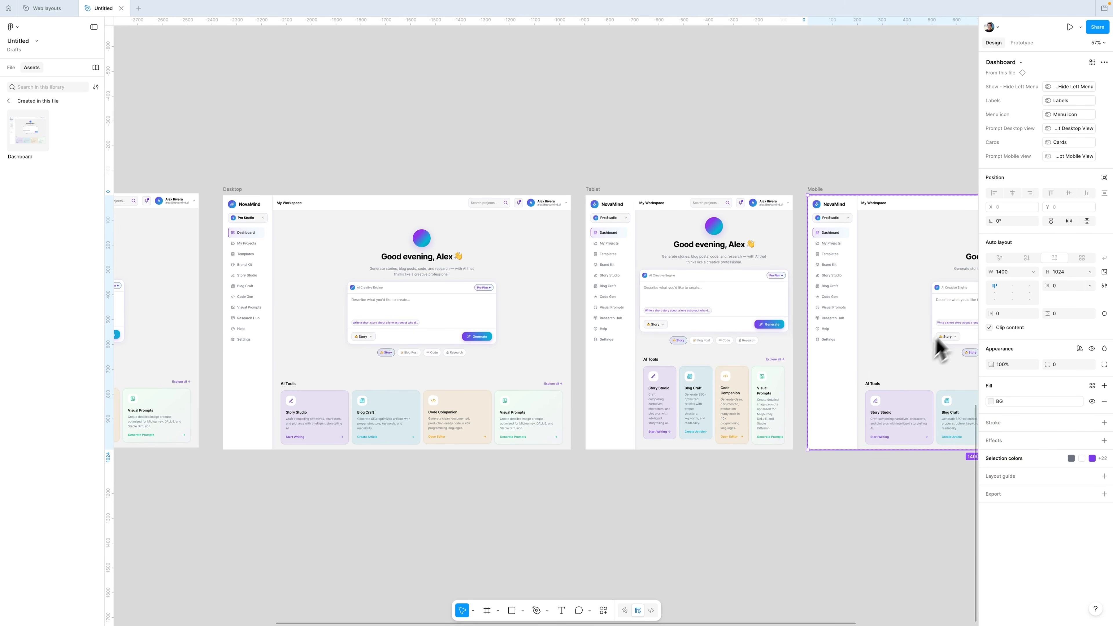
click(1033, 273)
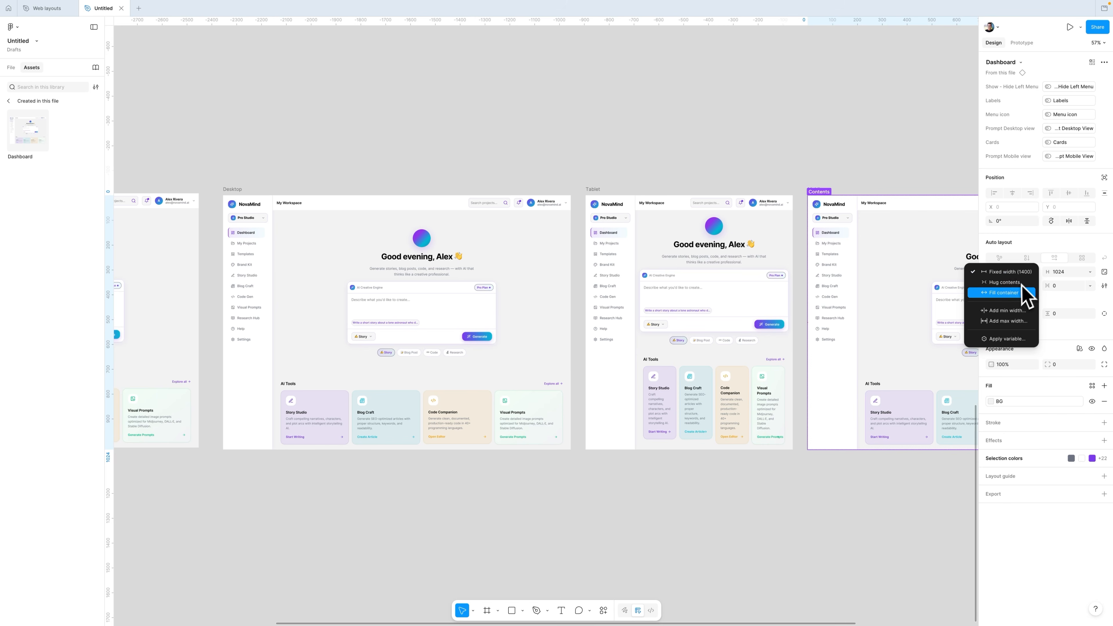
click(1026, 294)
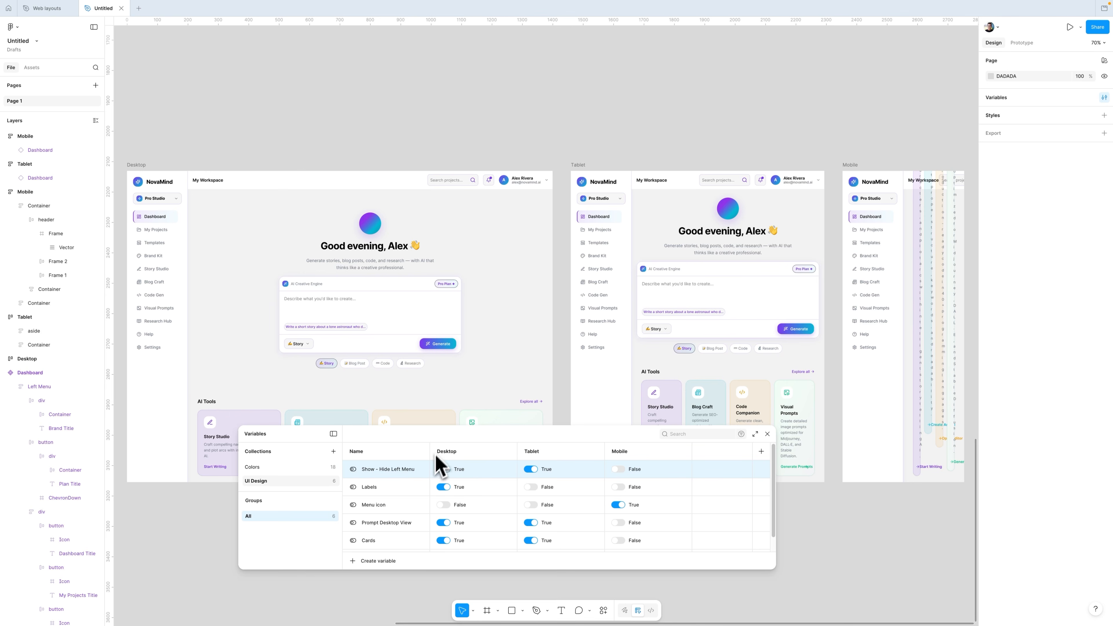
Step: Set the Desktop frame's UI Design variable mode to Desktop
click(767, 433)
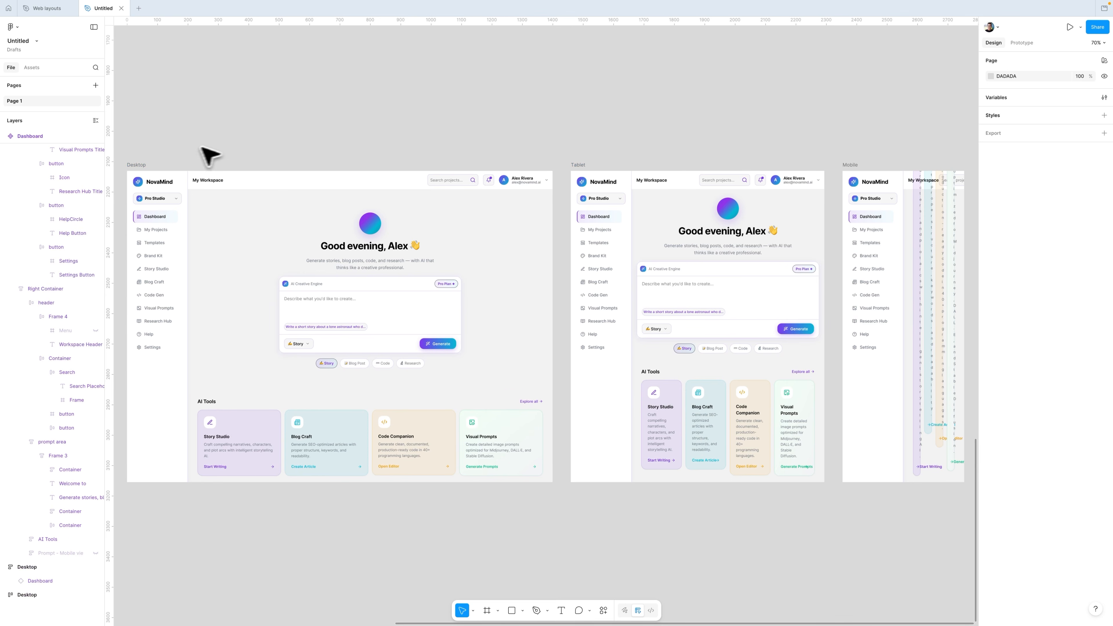
click(149, 169)
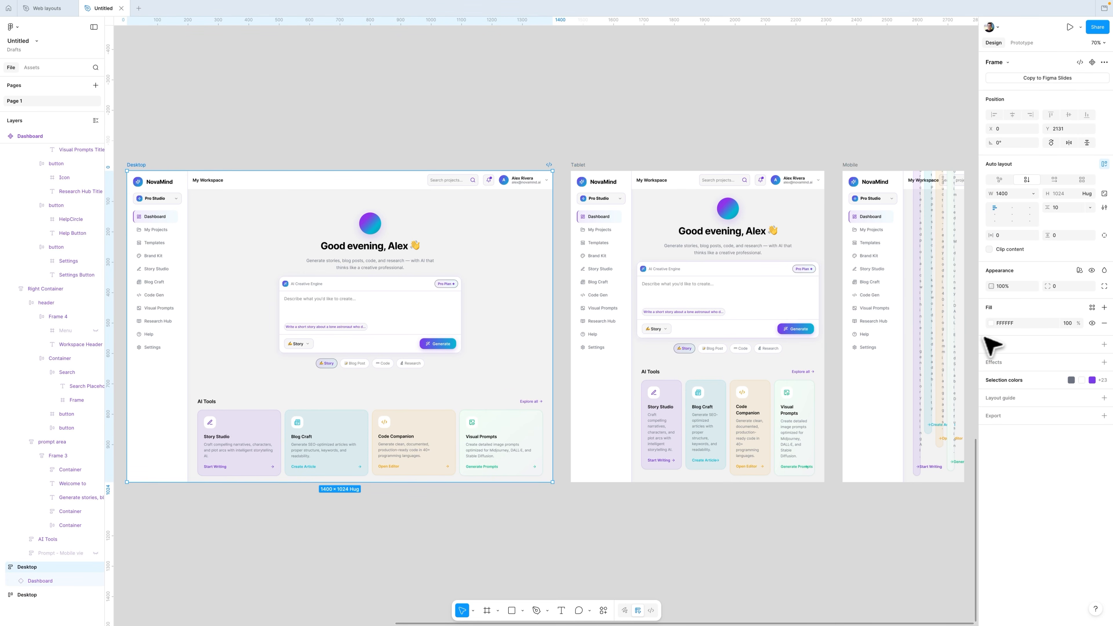
click(1080, 270)
mouse_move(1064, 298)
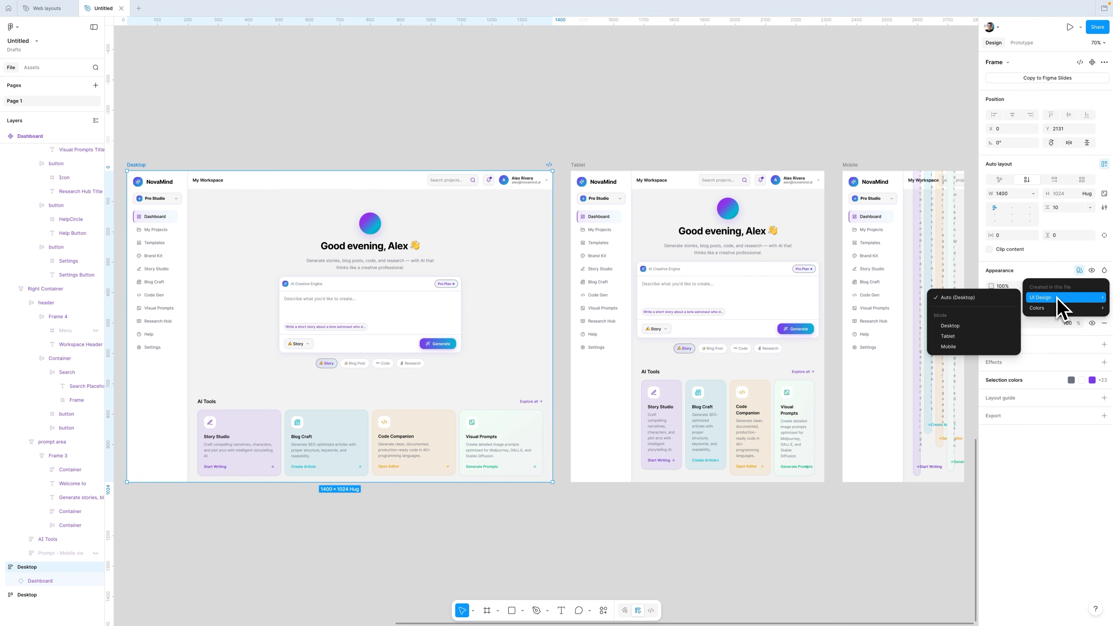
click(971, 326)
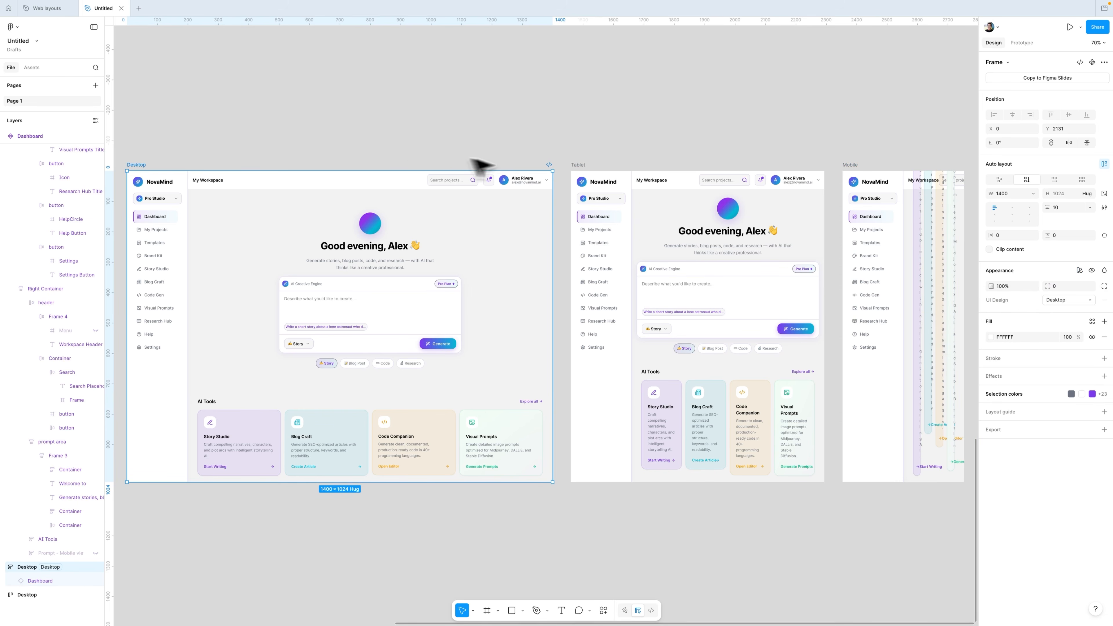
Step: Set the Tablet frame's UI Design variable mode to Tablet
click(581, 165)
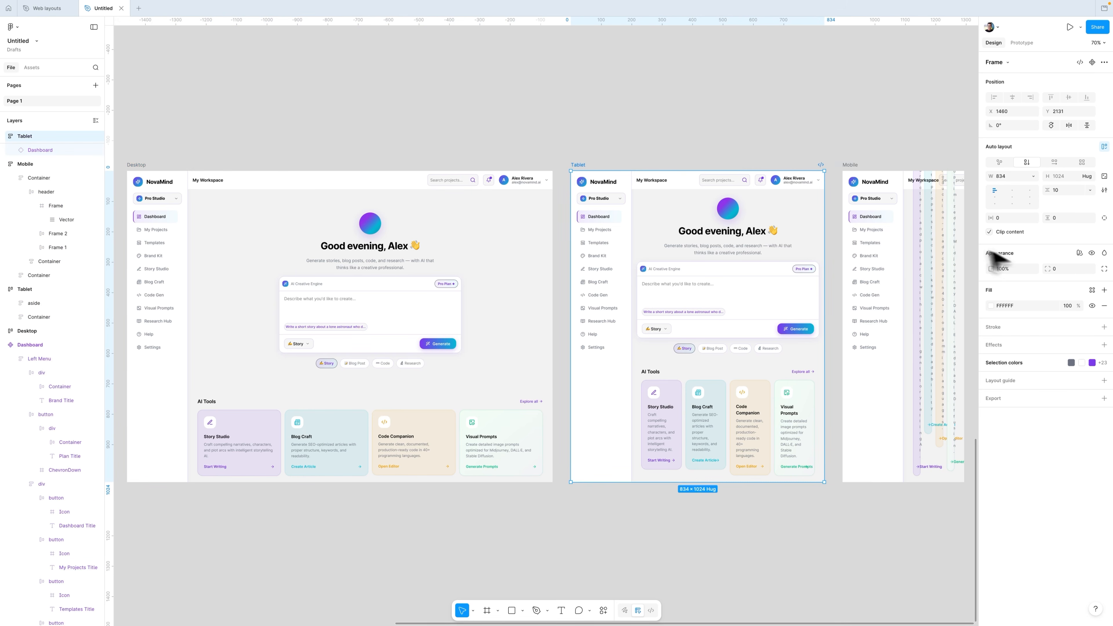
click(1079, 253)
mouse_move(1066, 281)
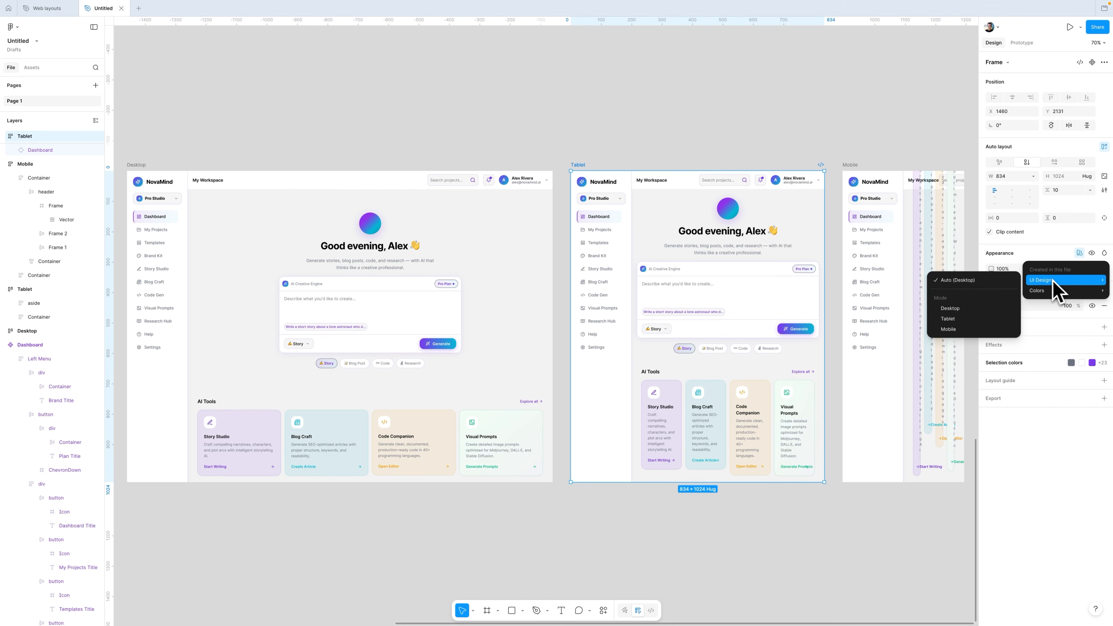
click(969, 319)
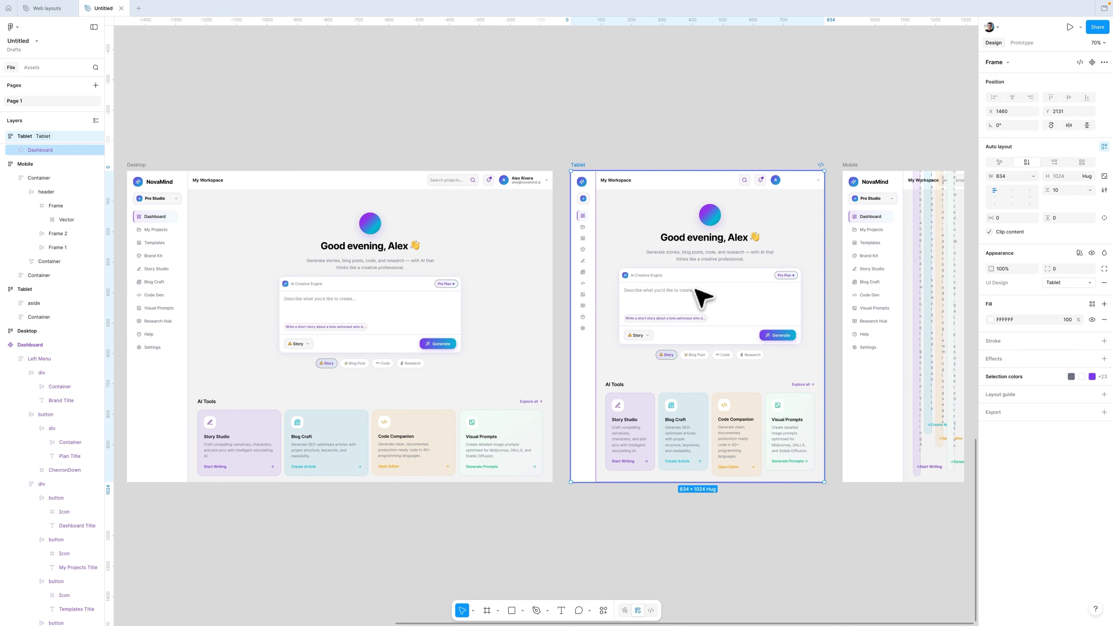
key(Escape)
Step: Set the Mobile frame's UI Design variable mode to Mobile
click(1004, 98)
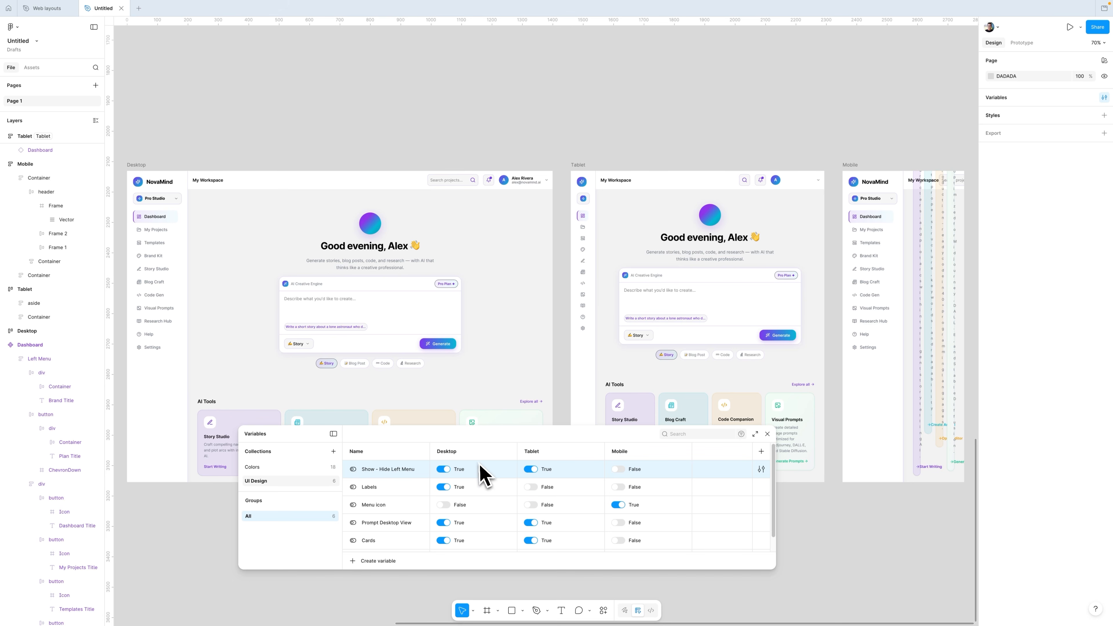
key(Escape)
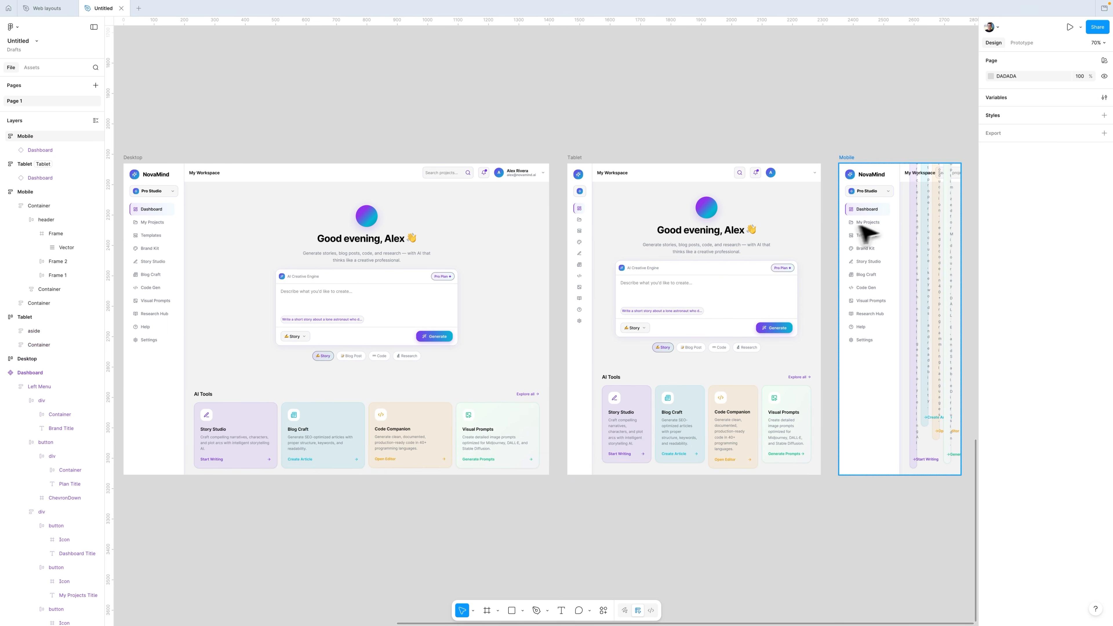
click(873, 231)
click(1080, 254)
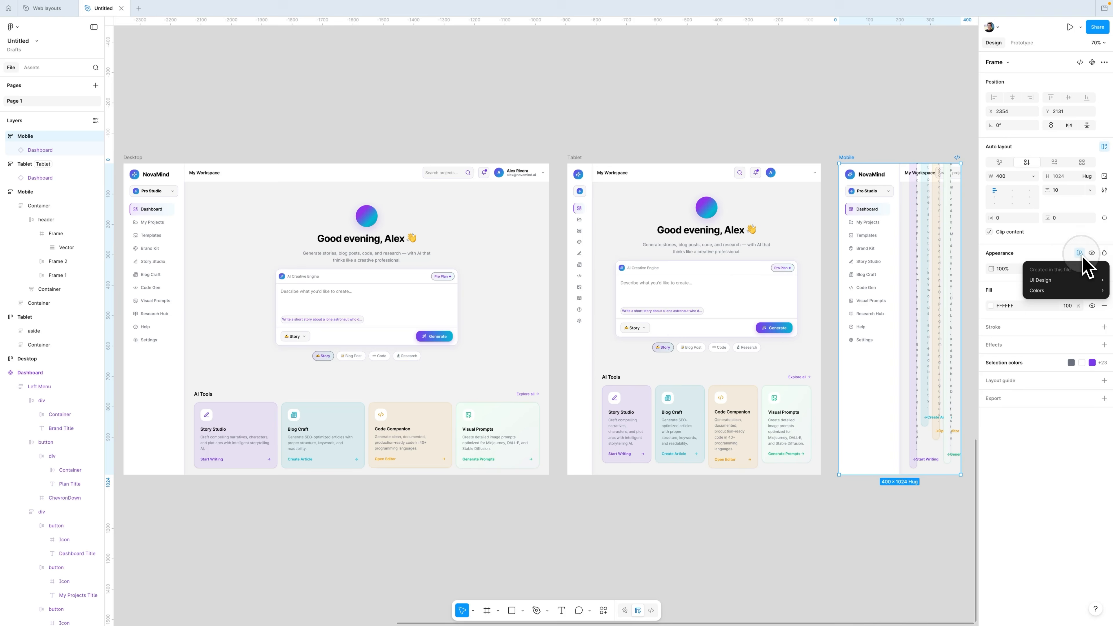
mouse_move(1071, 279)
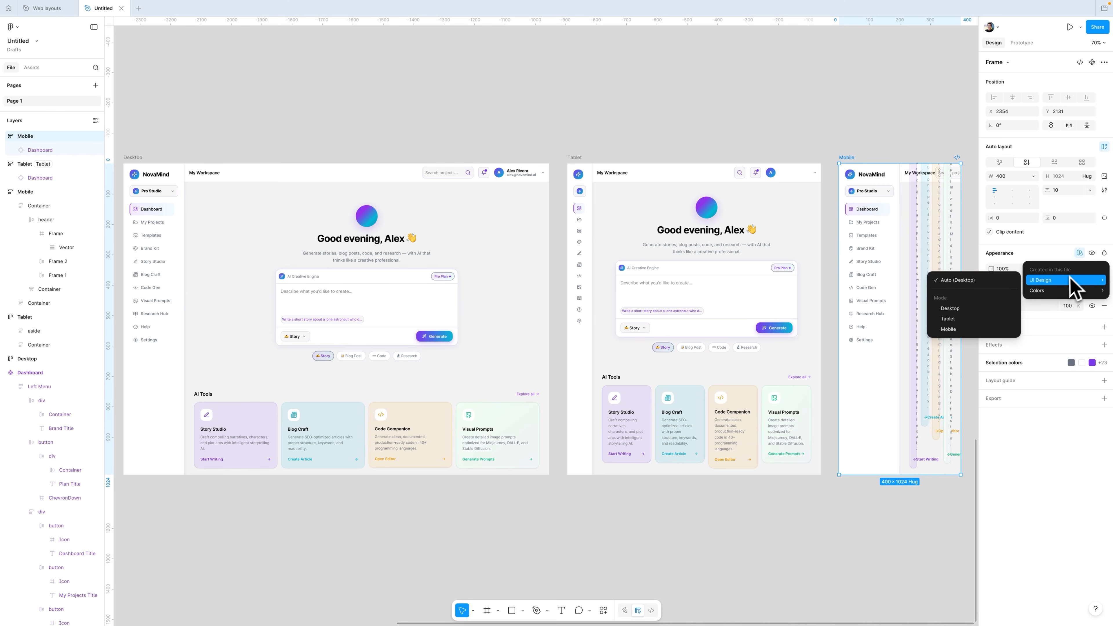
click(972, 330)
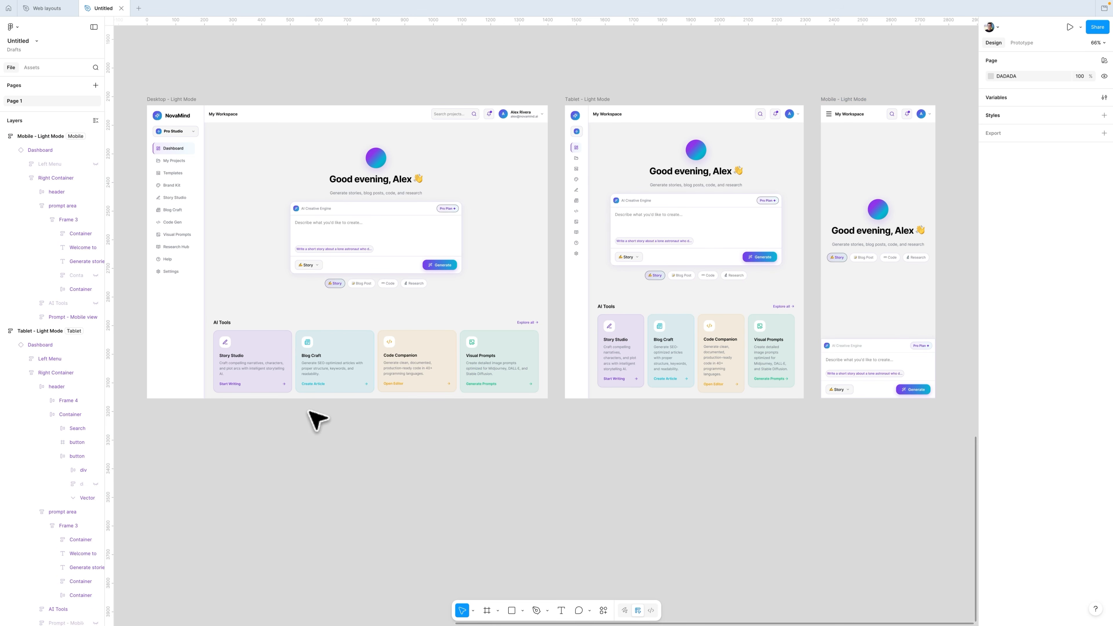
Step: Duplicate the three Light Mode device frames into a new row below the originals
scroll(172, 73, down, 1)
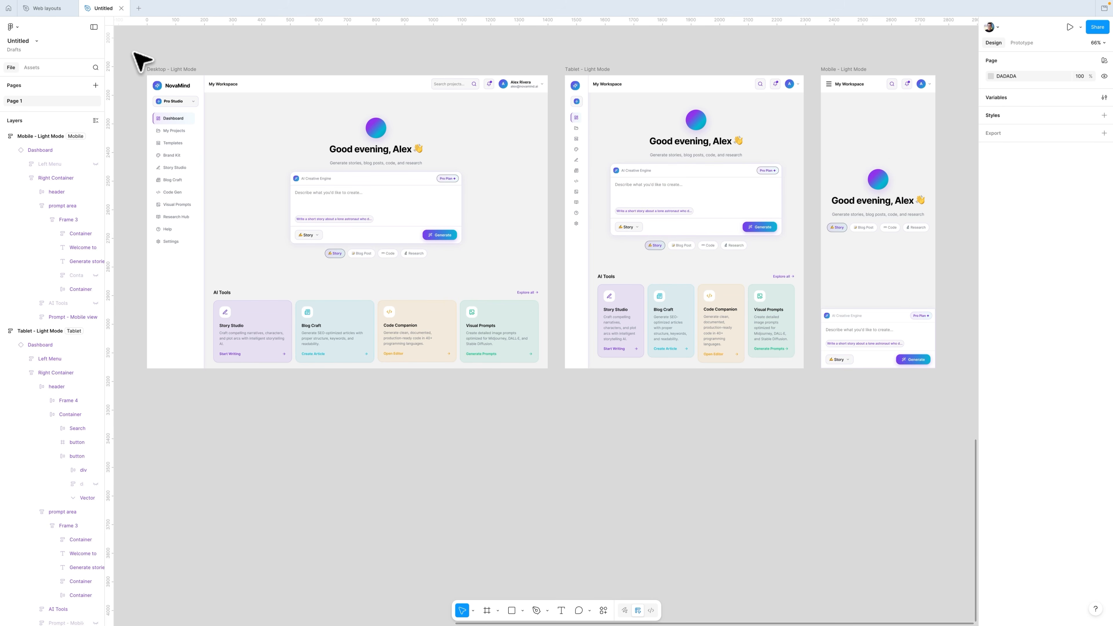
drag(134, 52, 958, 398)
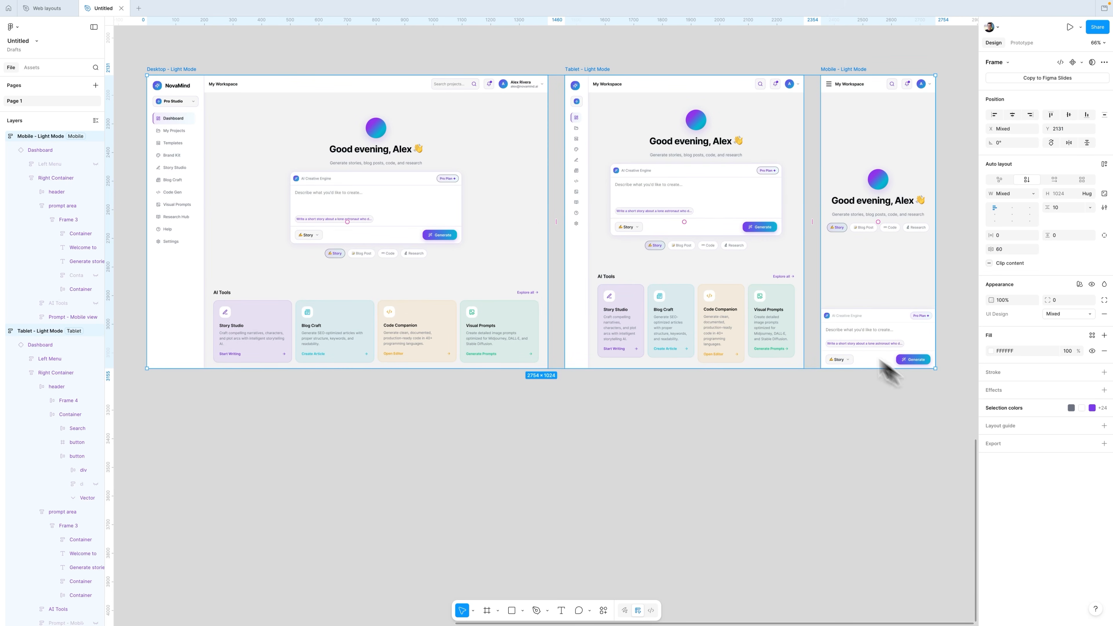
scroll(474, 185, down, 1)
alt+shift+drag(409, 76, 453, 376)
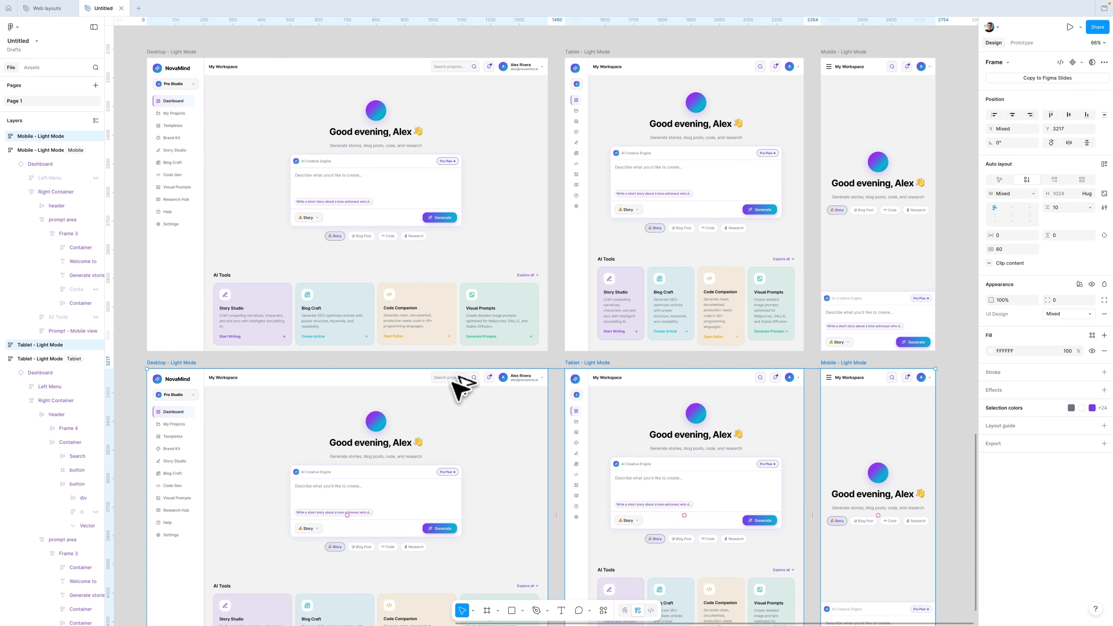
scroll(460, 386, down, 3)
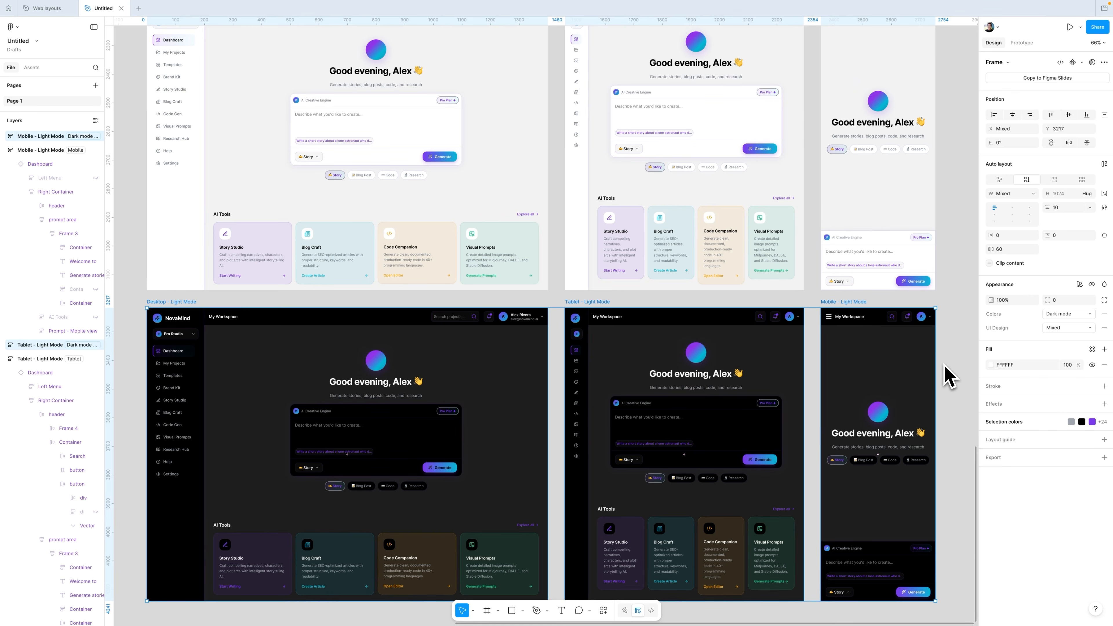
key(ctrl+z)
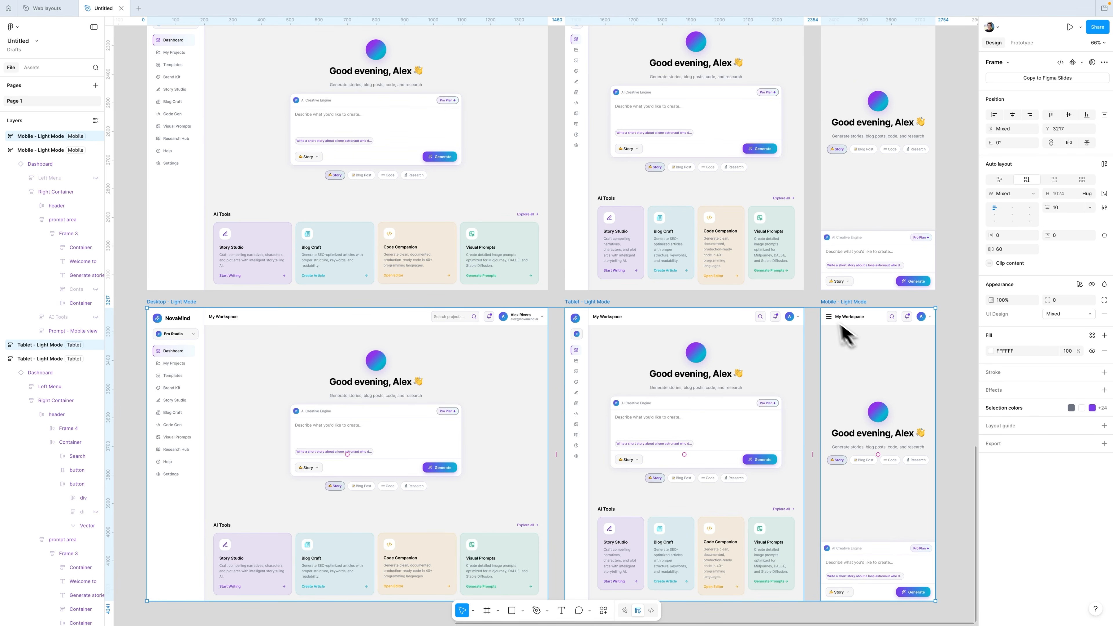
Step: Switch the duplicated frames' Colors variable mode to Dark mode
click(1079, 285)
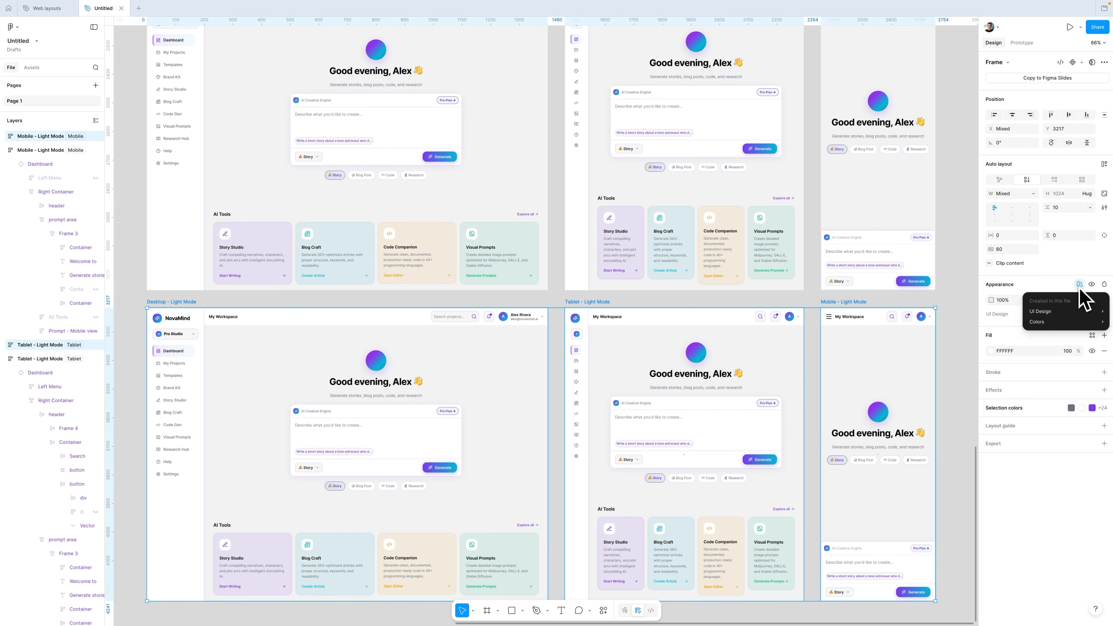
mouse_move(1063, 322)
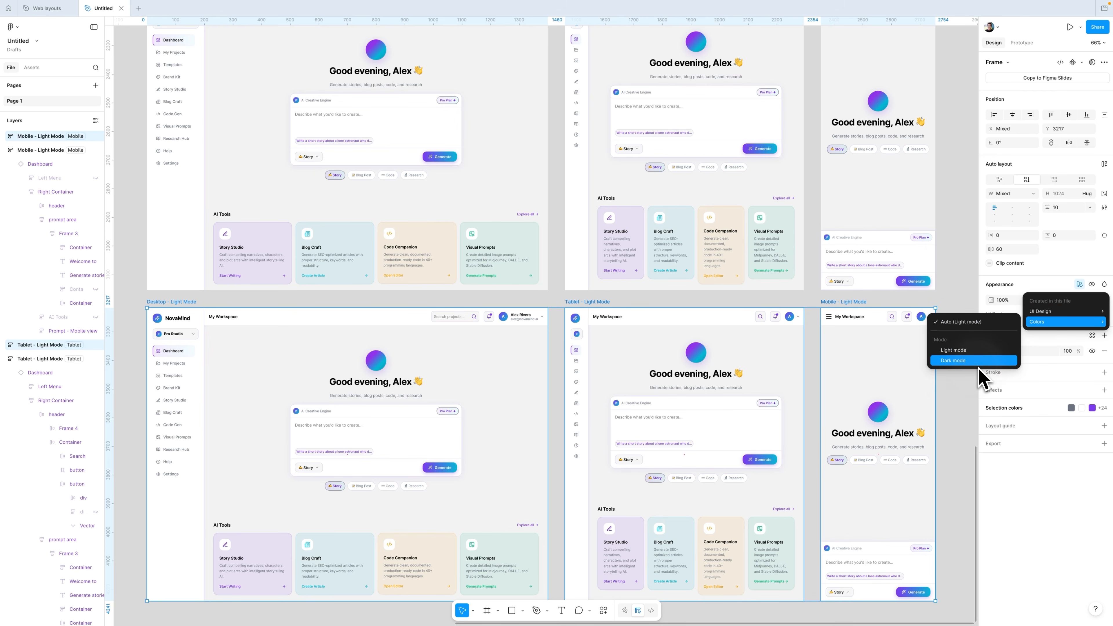
click(981, 361)
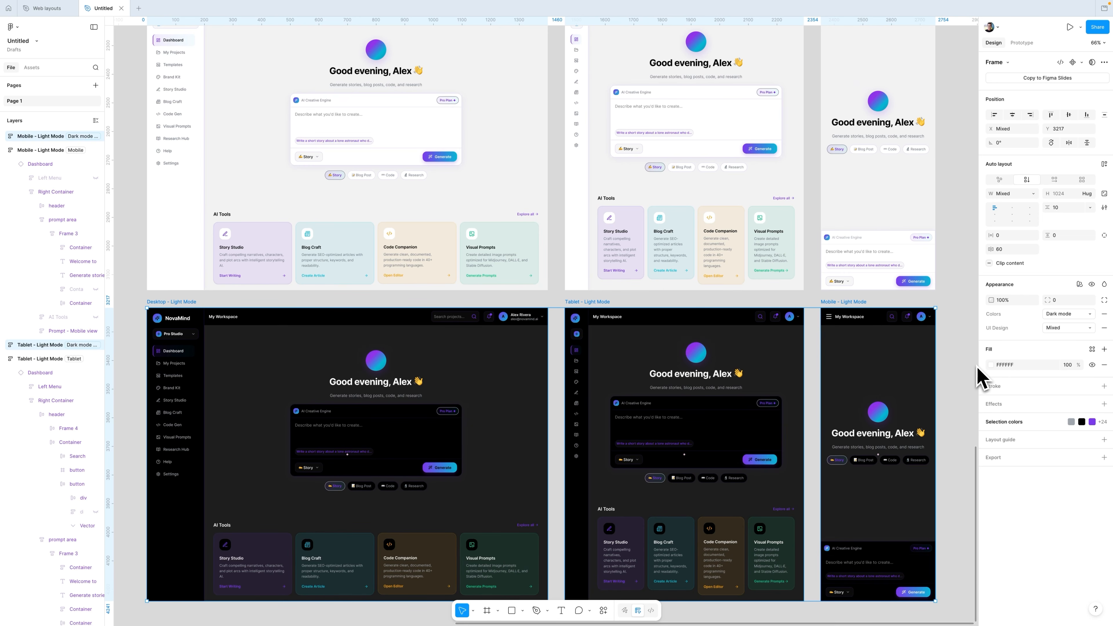